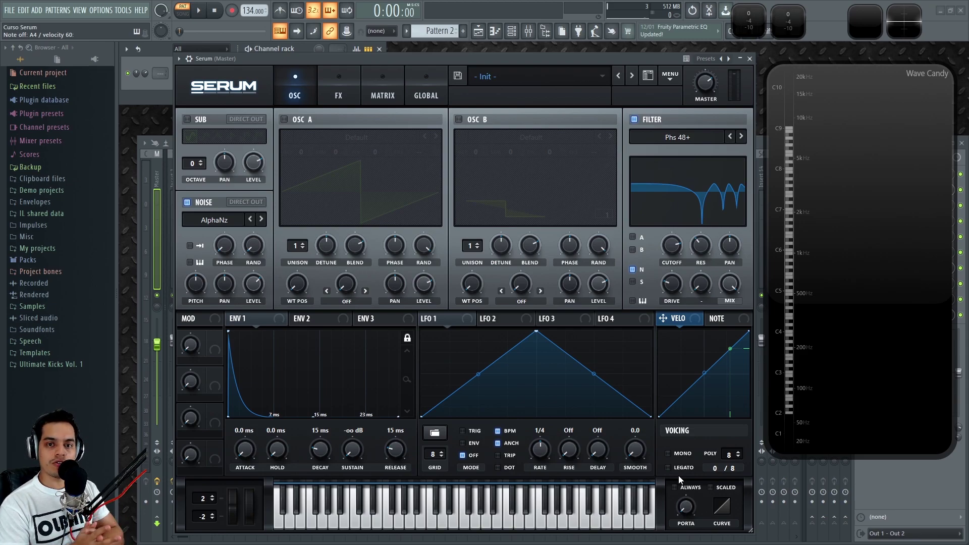
Step: Reset the synth to the initial preset
click(666, 74)
click(681, 130)
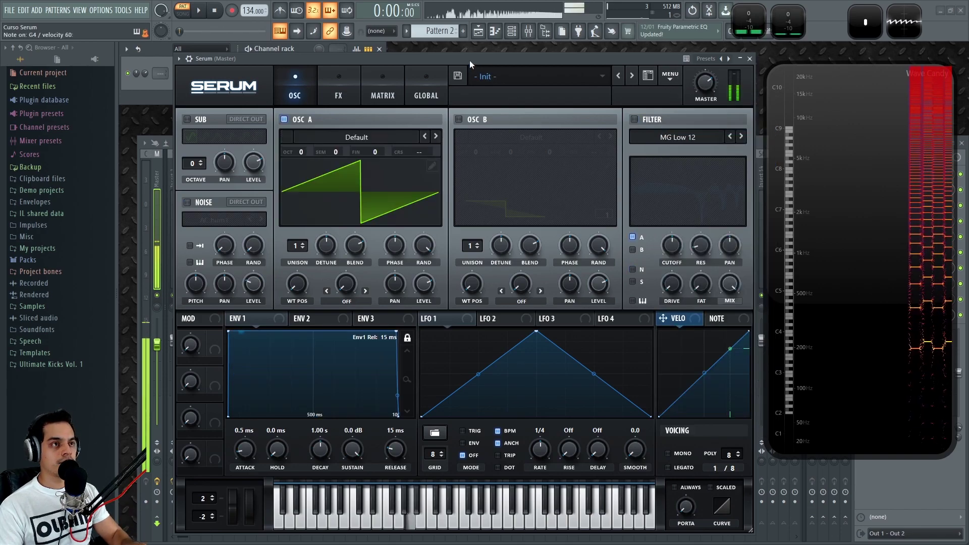
drag(473, 60, 472, 62)
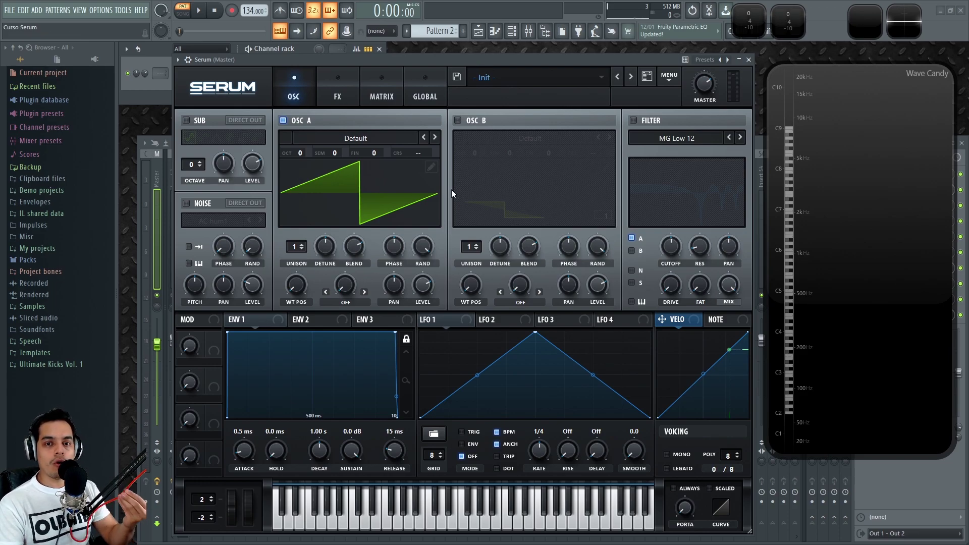
Step: Load the Basic Shapes wavetable in oscillator A and move its wavetable position to the square wave
click(381, 138)
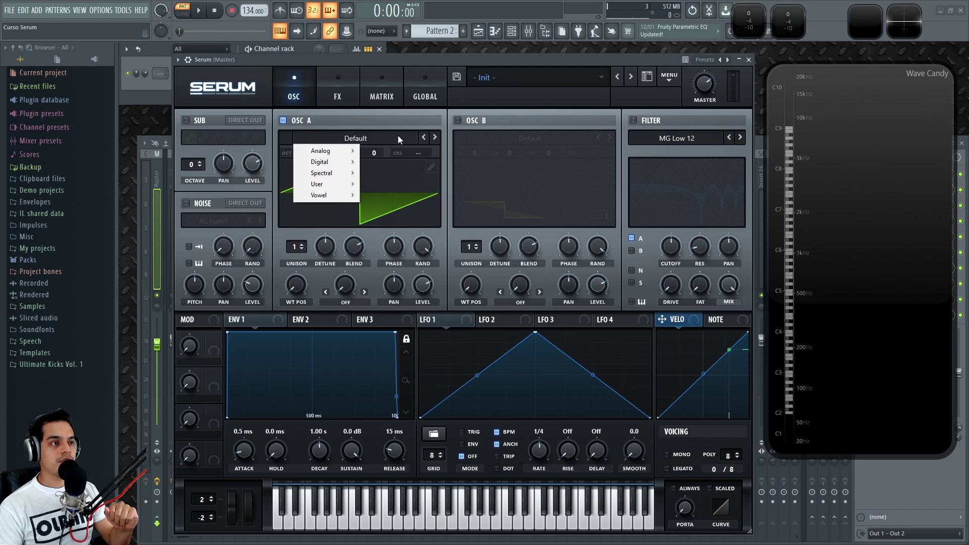
click(434, 137)
click(437, 138)
click(437, 138)
click(437, 138)
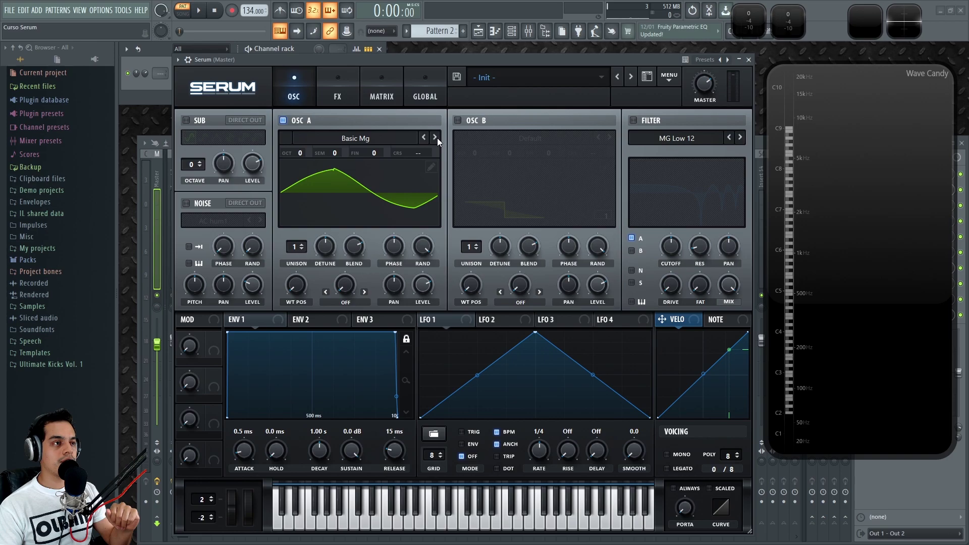
click(437, 137)
click(437, 138)
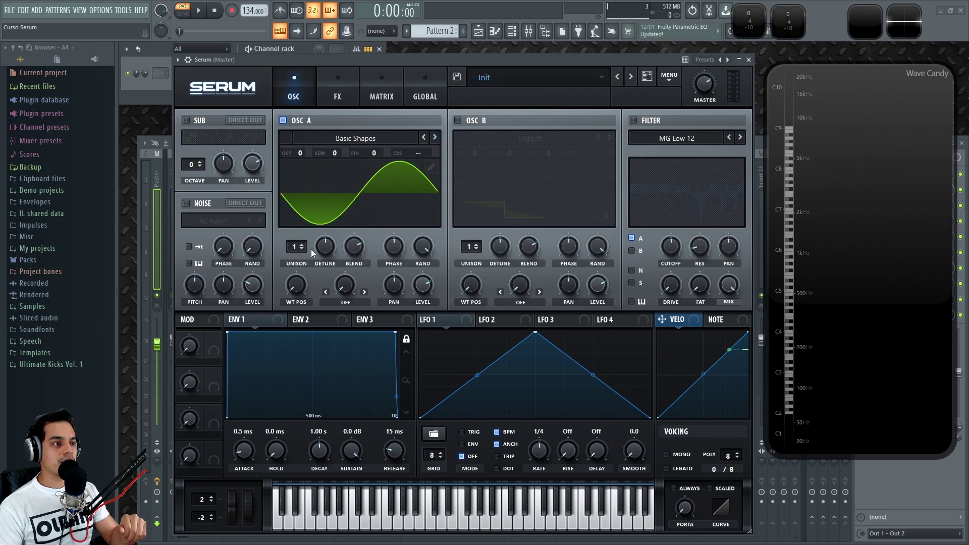
drag(296, 290, 300, 233)
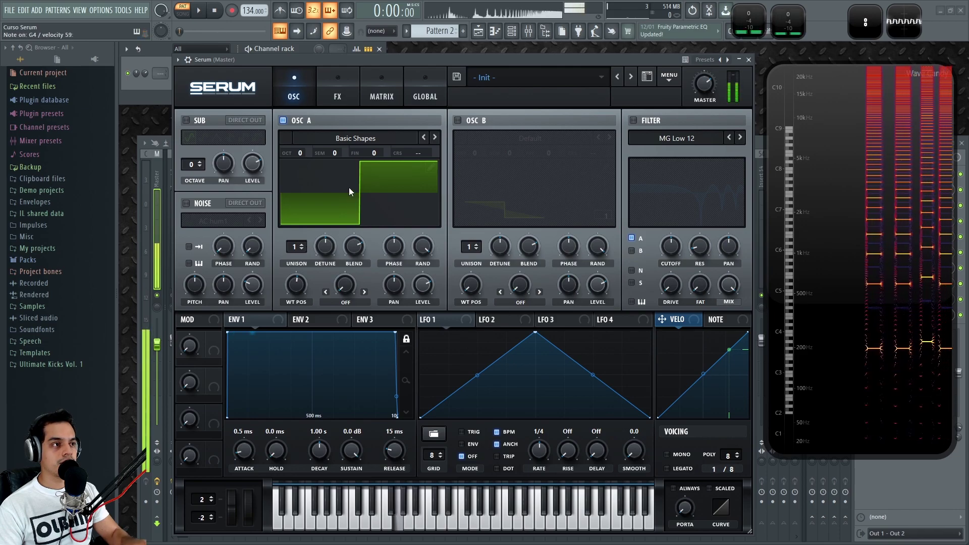
Step: Set oscillator A's octave to -2 and enable mono voicing
drag(304, 153, 294, 185)
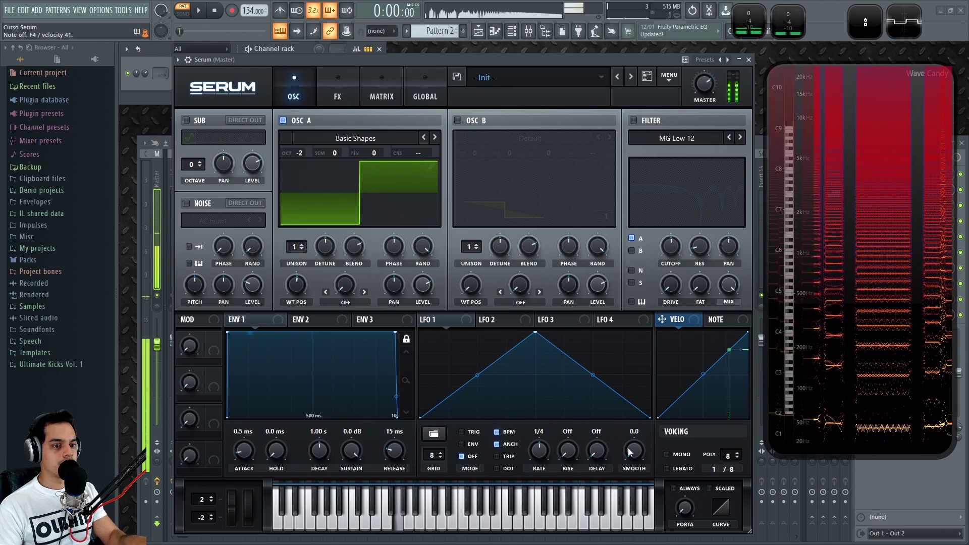
click(671, 454)
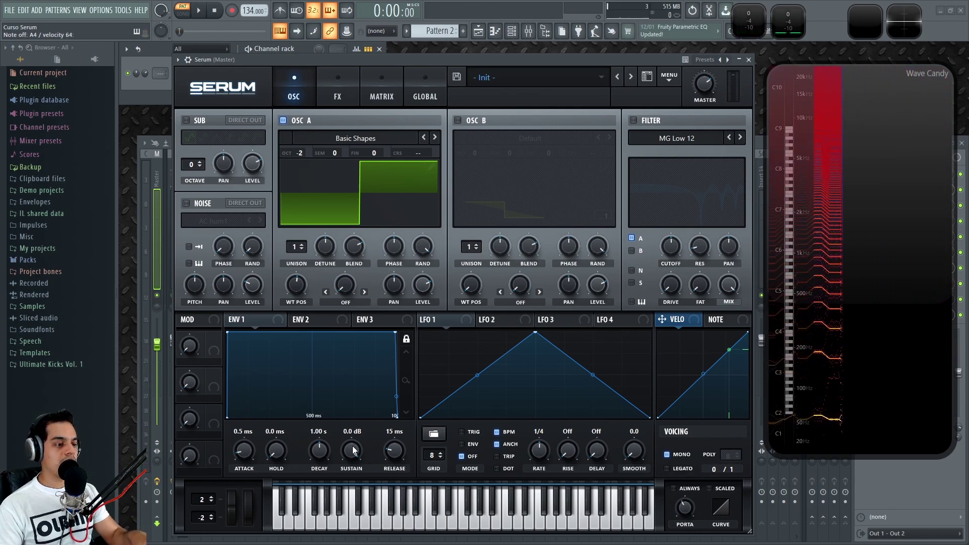
Step: Shape envelope 1 with a 494 ms decay, -16.0 dB sustain and 76 ms release
drag(394, 450, 352, 535)
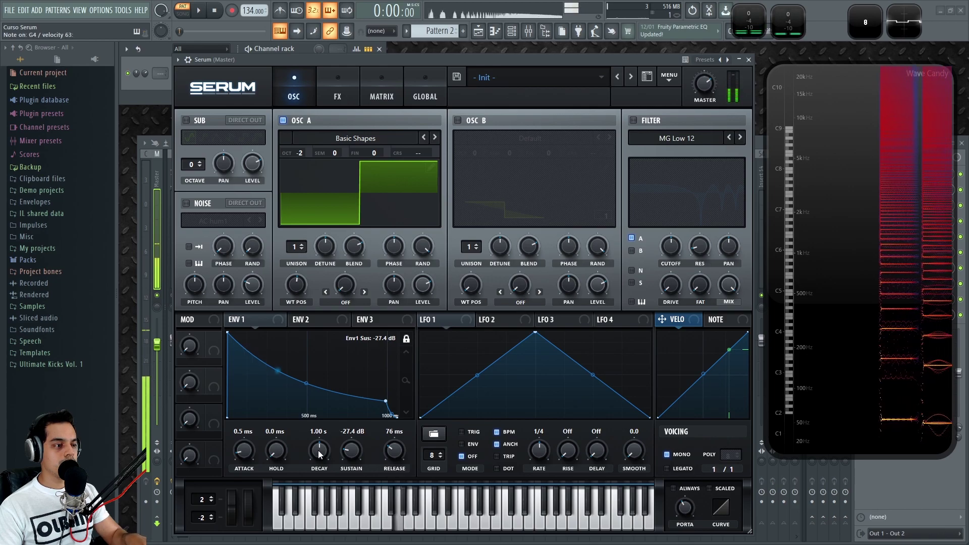
drag(319, 450, 318, 457)
scroll(317, 457, down, 4)
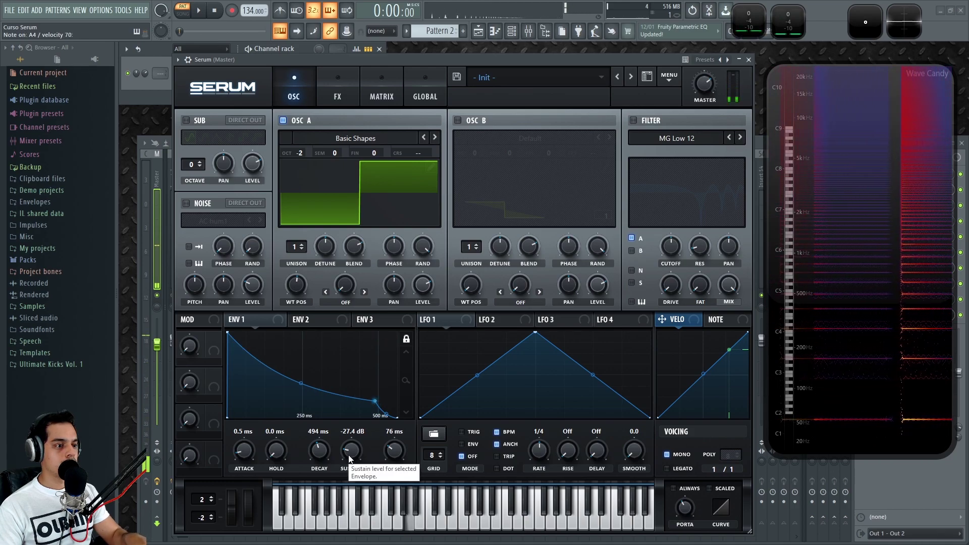
mouse_move(350, 457)
mouse_down()
mouse_move(350, 432)
mouse_move(348, 452)
mouse_up()
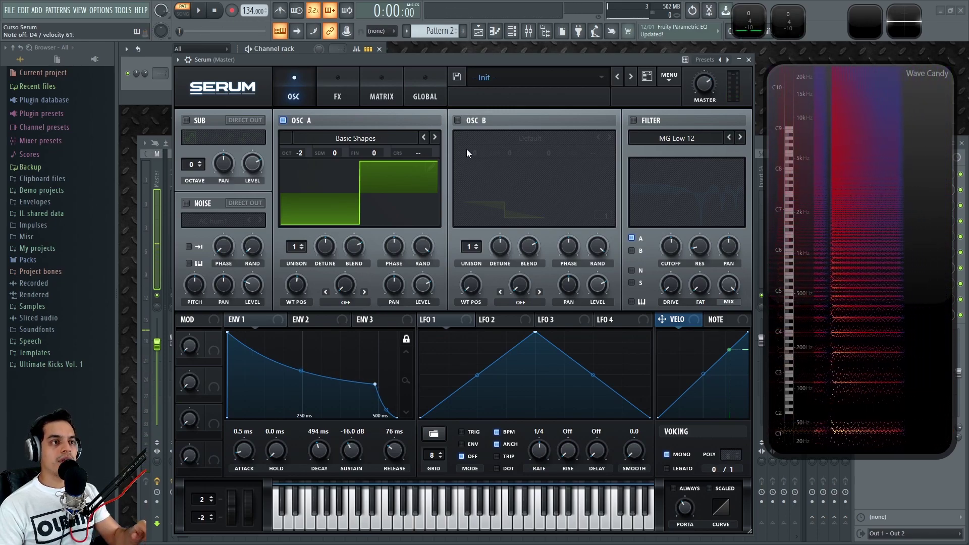
Step: Enable oscillator B with its level at 0% and set oscillator A's warp mode to AM (from B)
click(458, 120)
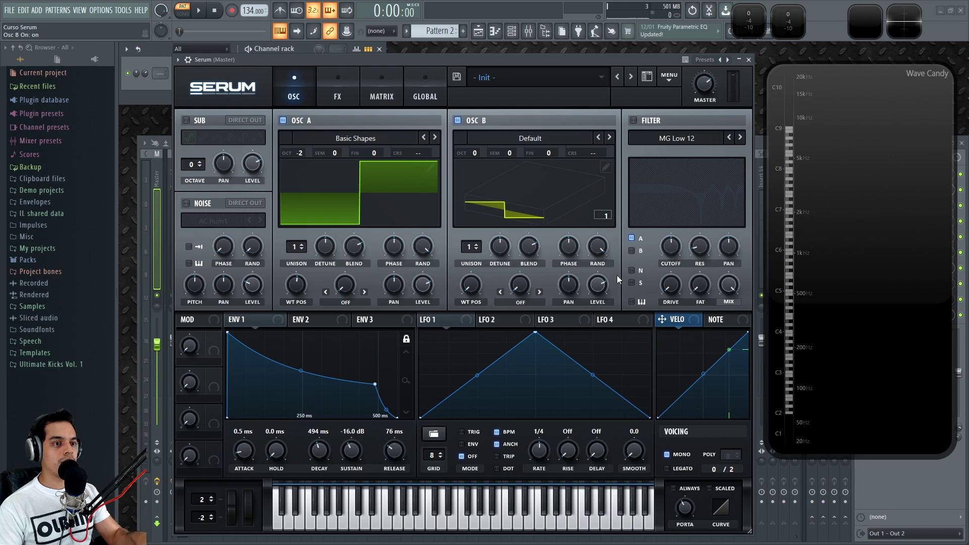
drag(601, 285, 599, 299)
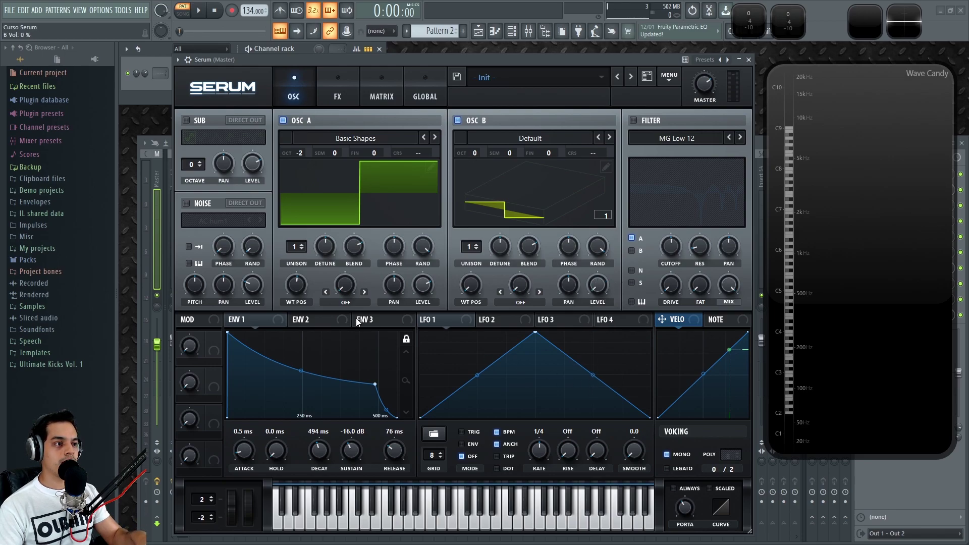
click(349, 302)
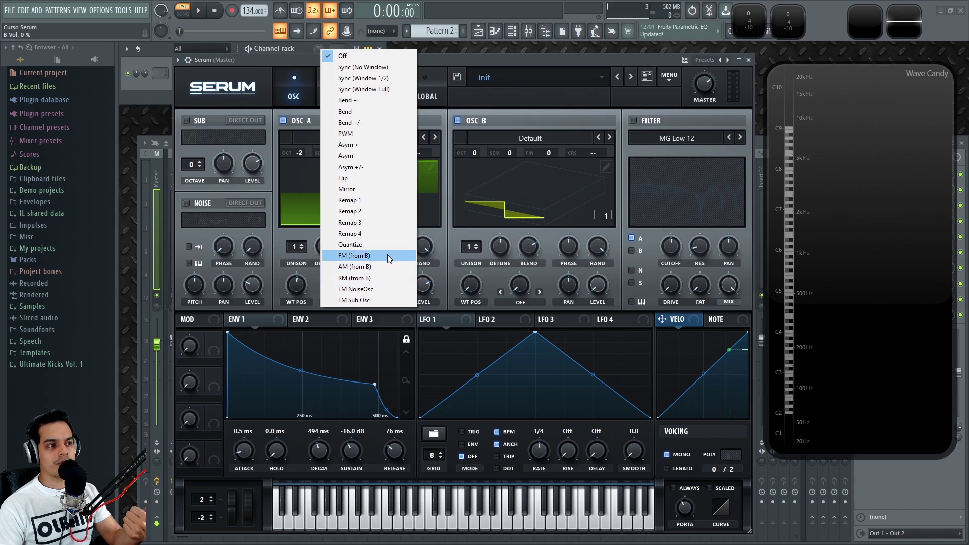
click(383, 266)
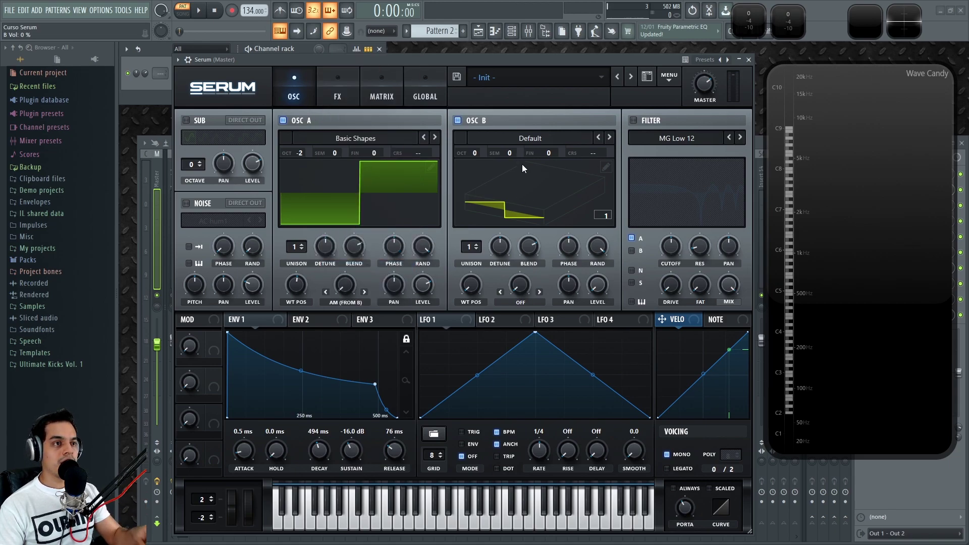
Step: Load the AlienSpectral [SN] wavetable in oscillator B and set oscillator A's warp amount to 93%
click(556, 137)
mouse_move(499, 150)
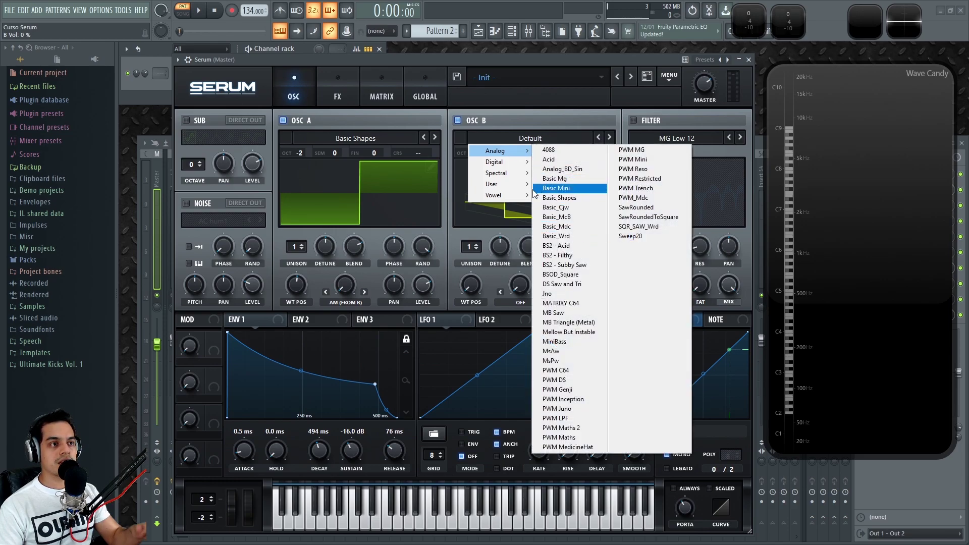
mouse_move(499, 172)
click(580, 173)
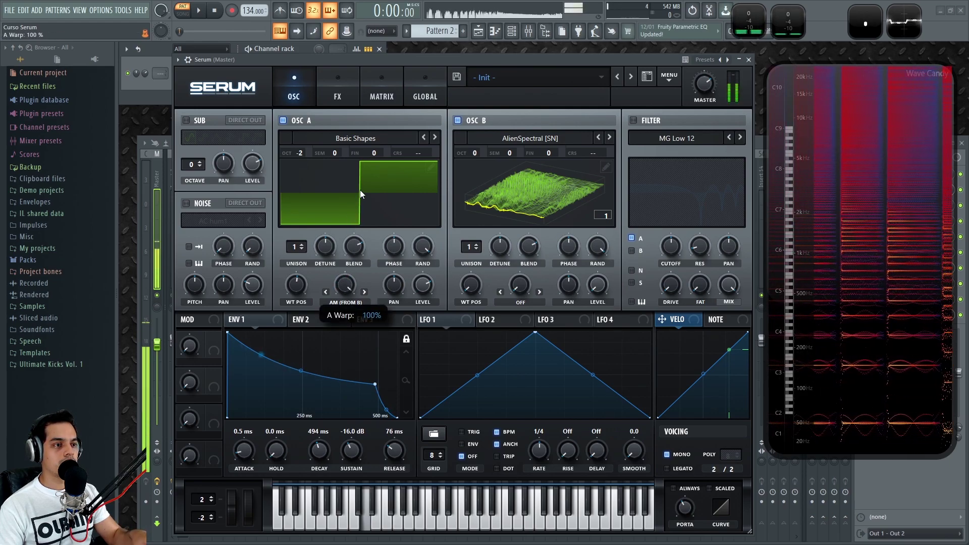
mouse_move(478, 292)
mouse_down()
mouse_move(475, 235)
mouse_move(488, 199)
mouse_move(476, 283)
mouse_up()
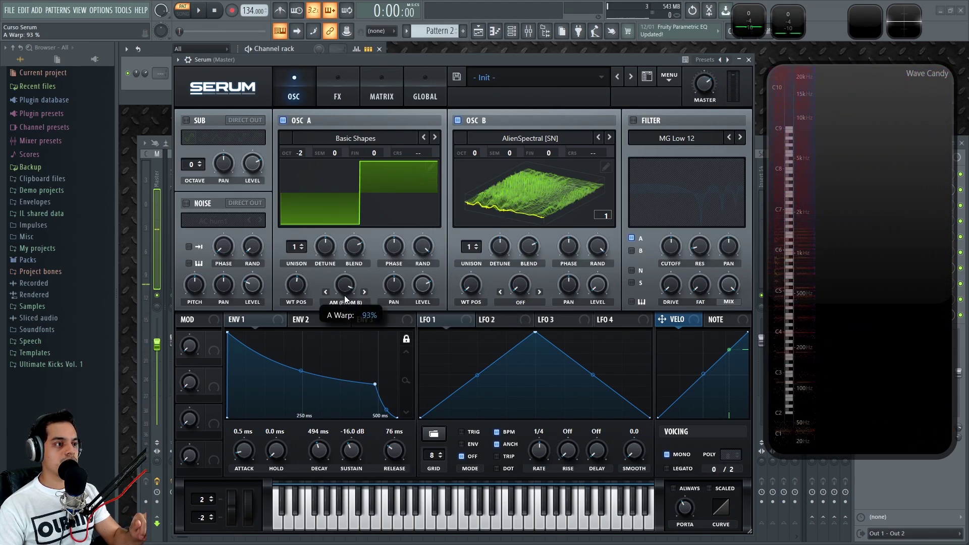
Step: Enable the filter with the MG Low 18 type and raise its cutoff and resonance
click(634, 120)
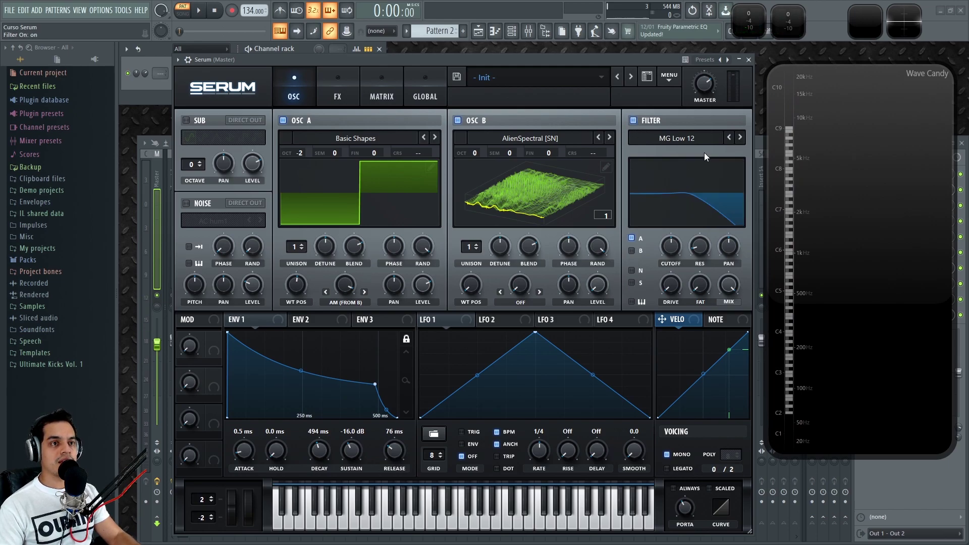
click(741, 138)
click(729, 137)
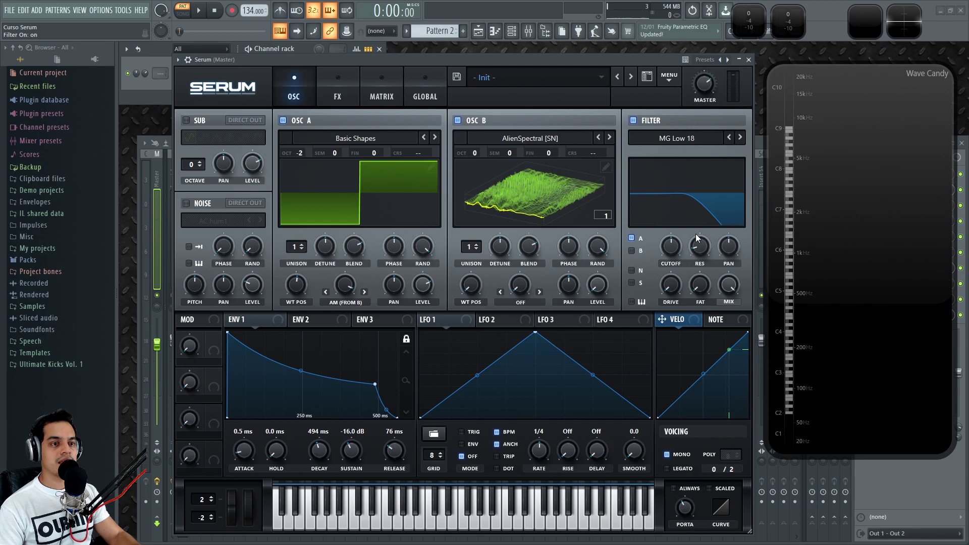
mouse_move(702, 245)
mouse_move(671, 246)
mouse_down()
mouse_move(671, 264)
mouse_move(681, 217)
mouse_move(678, 228)
mouse_up()
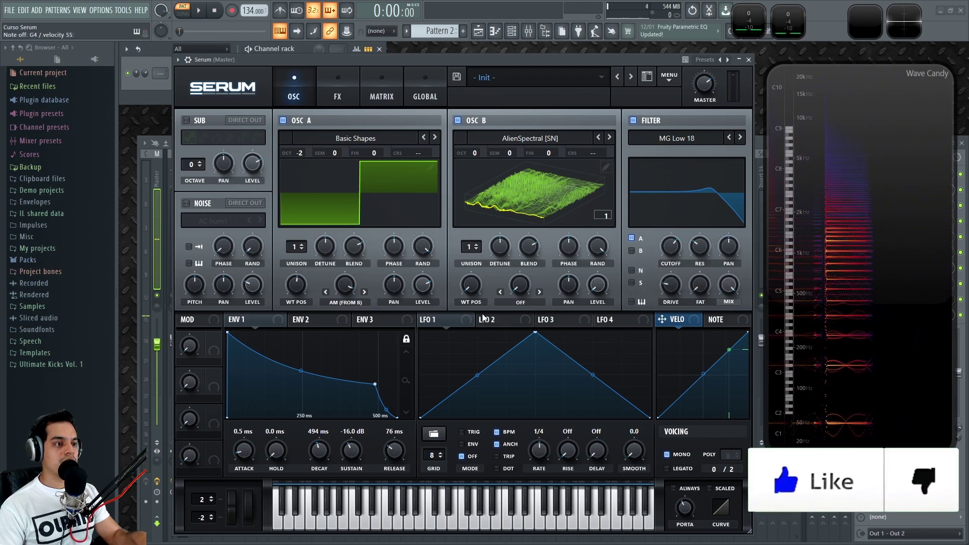
Step: Assign envelope 2 to the filter cutoff and shape it with 402 ms decay, 27.19% sustain and 87 ms release
click(327, 320)
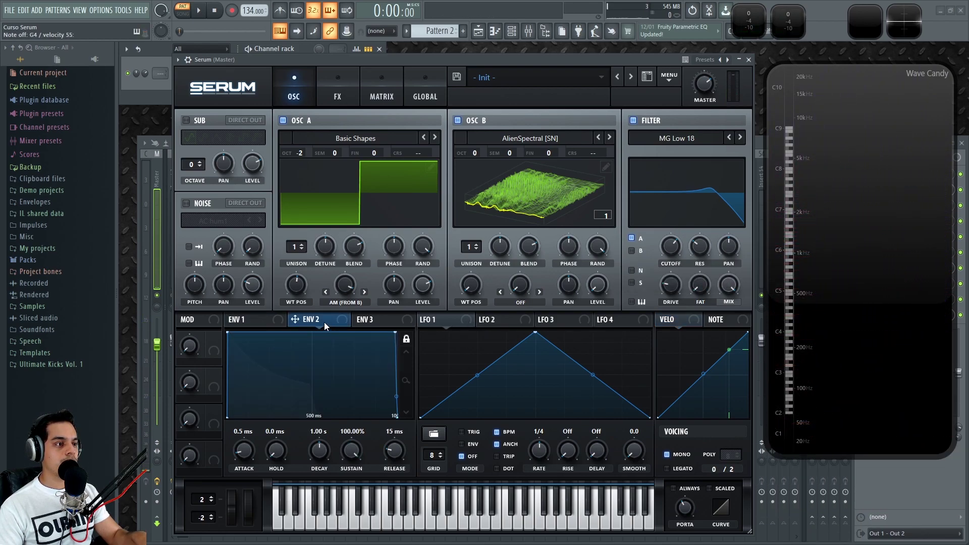
drag(666, 249, 661, 212)
drag(348, 452, 348, 522)
drag(322, 455, 322, 472)
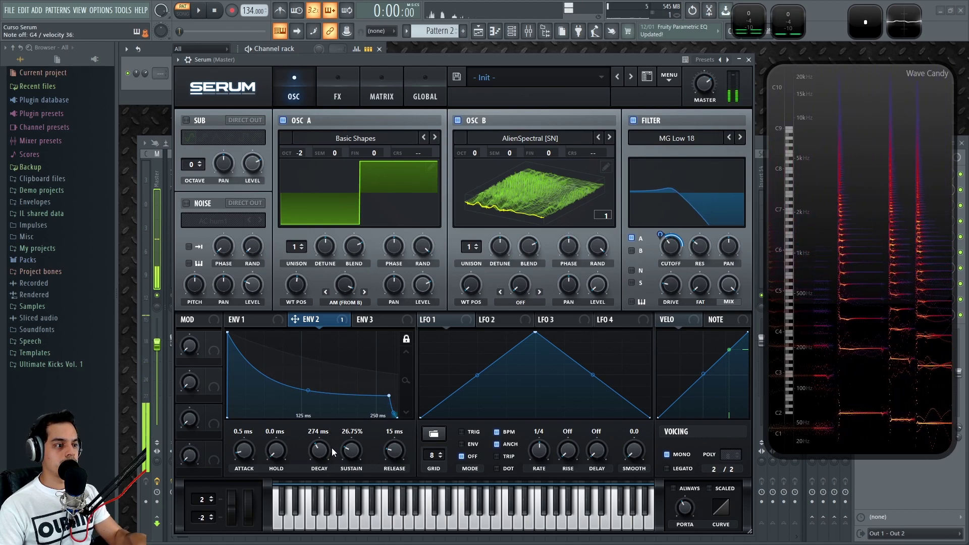
drag(323, 452, 381, 440)
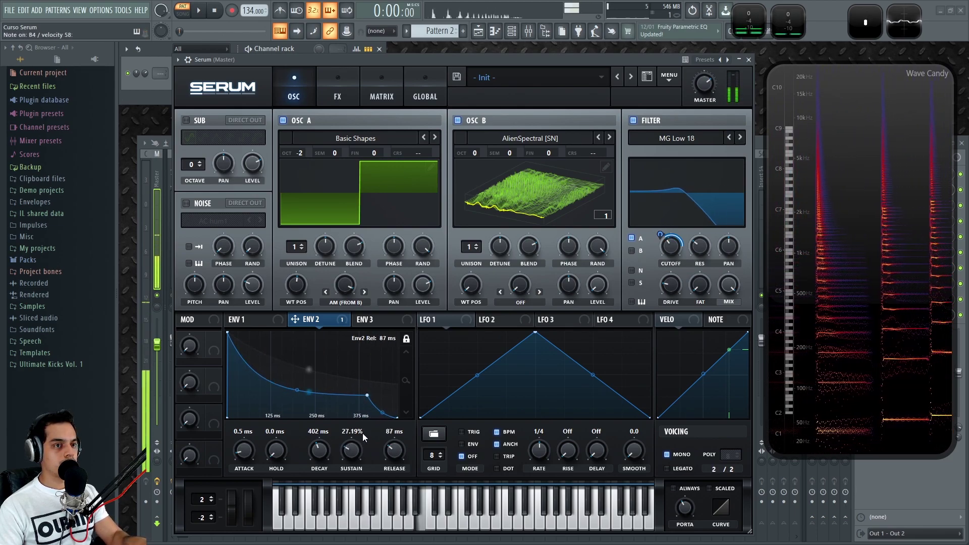
Step: Lower the filter's base cutoff and increase envelope 2's modulation depth on it
mouse_move(661, 254)
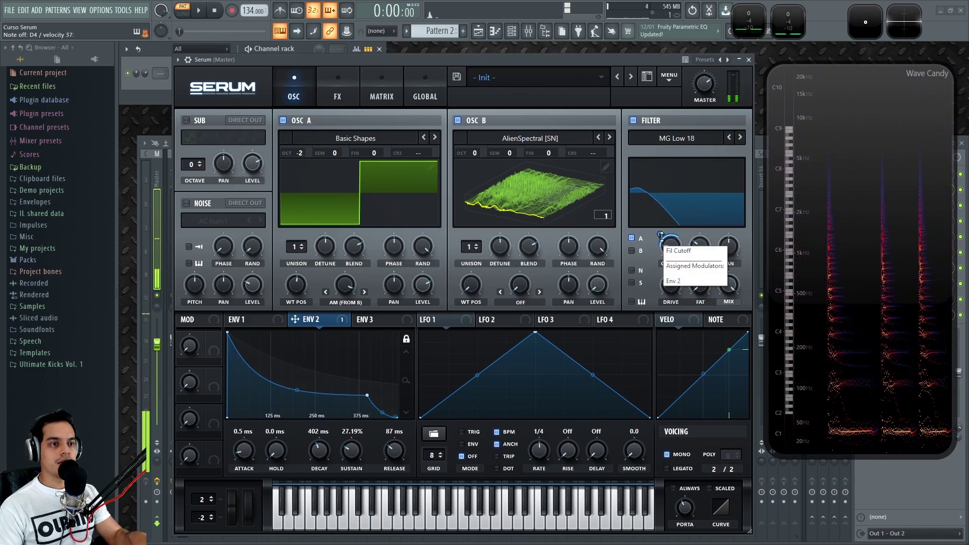
drag(662, 237, 663, 232)
mouse_move(670, 247)
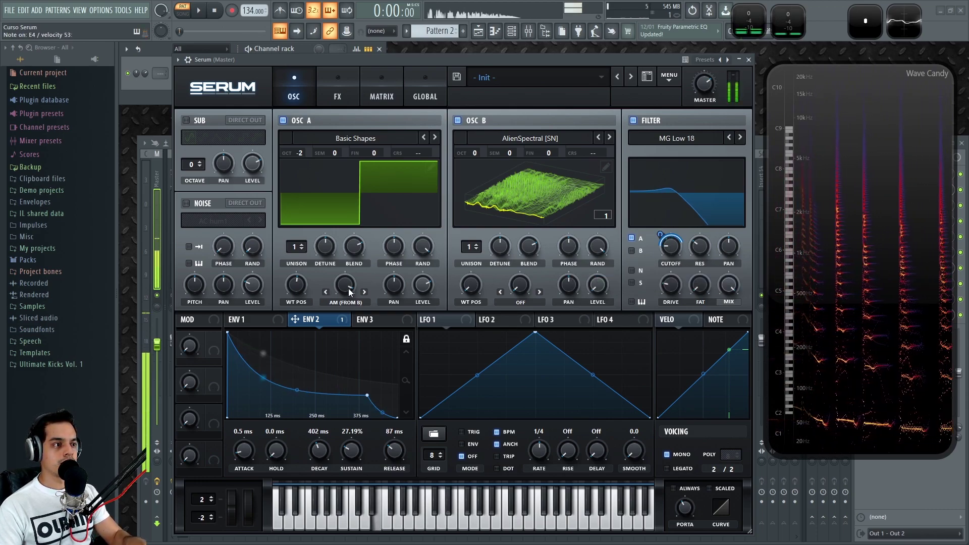
Step: Set oscillator B's octave to -1 and try different wavetable positions for it
drag(295, 320, 474, 292)
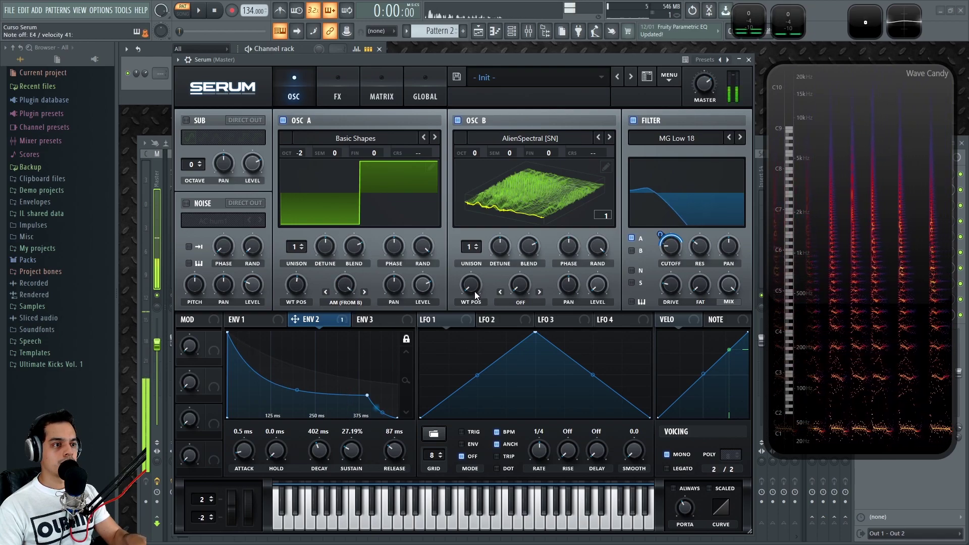
drag(491, 196, 472, 162)
click(473, 153)
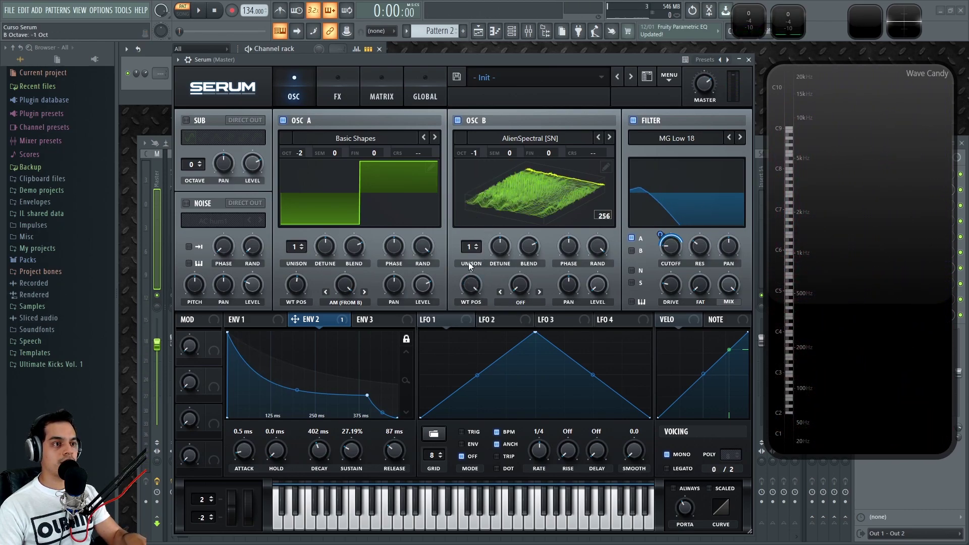
drag(471, 285, 471, 360)
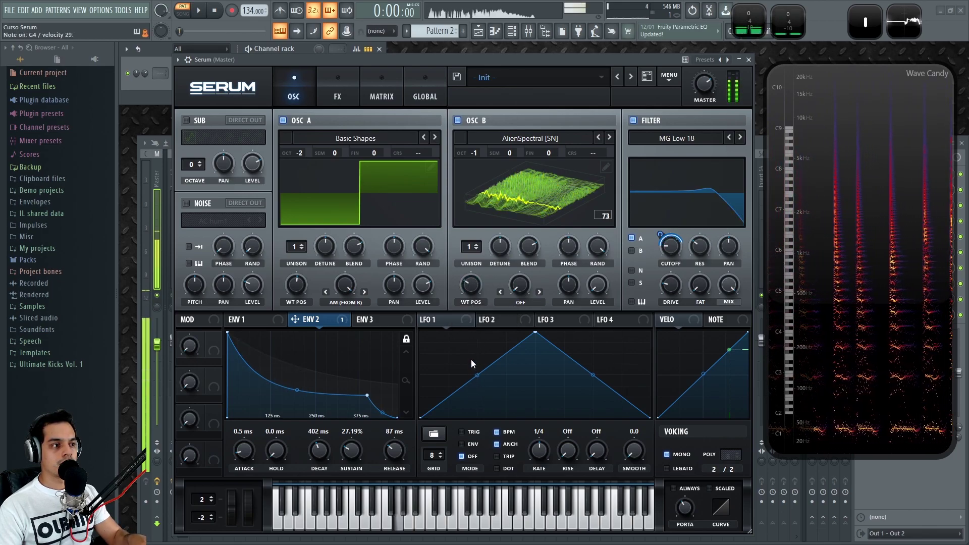
drag(471, 287, 479, 350)
Step: Switch oscillator A's warp mode to FM (from B) and return oscillator B's wavetable position to 1
click(332, 303)
click(354, 255)
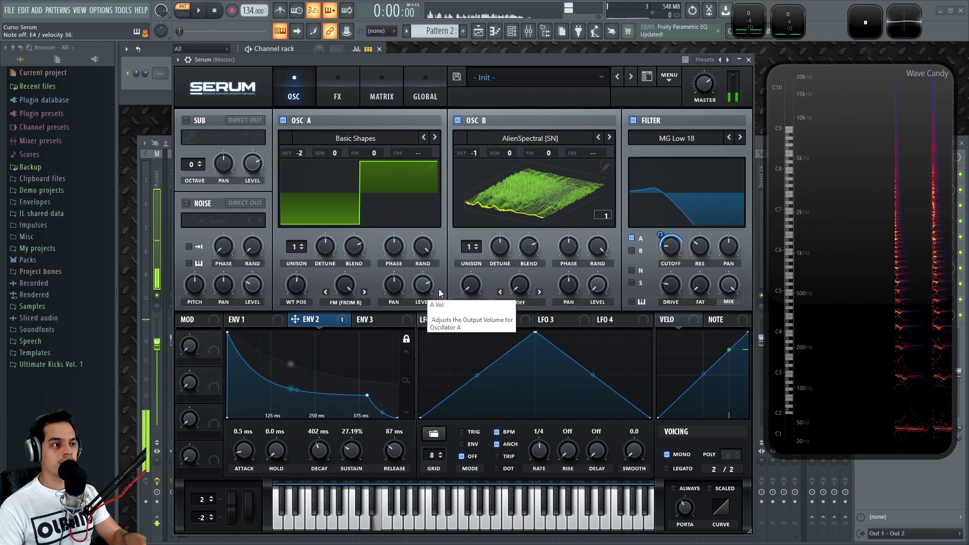
drag(469, 287, 471, 333)
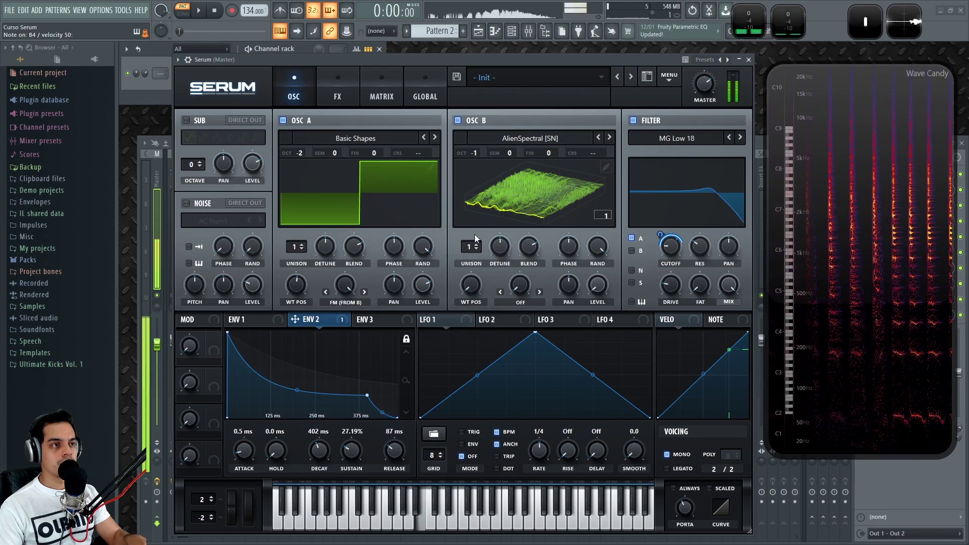
Step: Set oscillator B's octave to -2 and its wavetable position to 199
drag(474, 160, 473, 183)
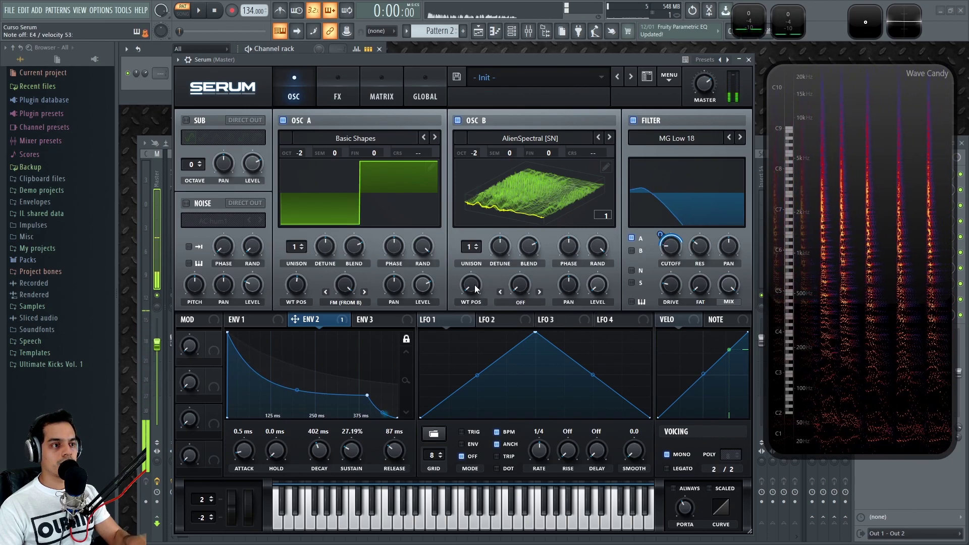
drag(475, 289, 481, 237)
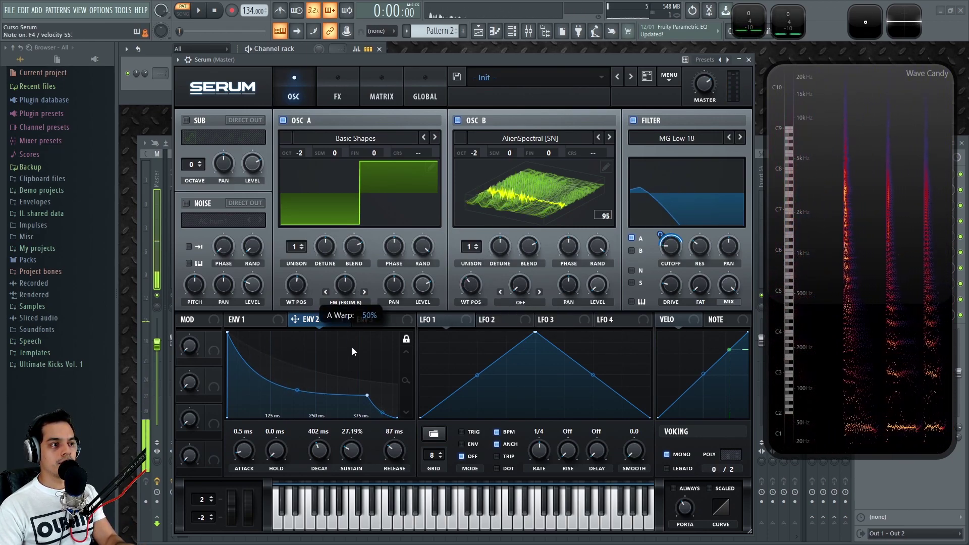
drag(467, 291, 480, 253)
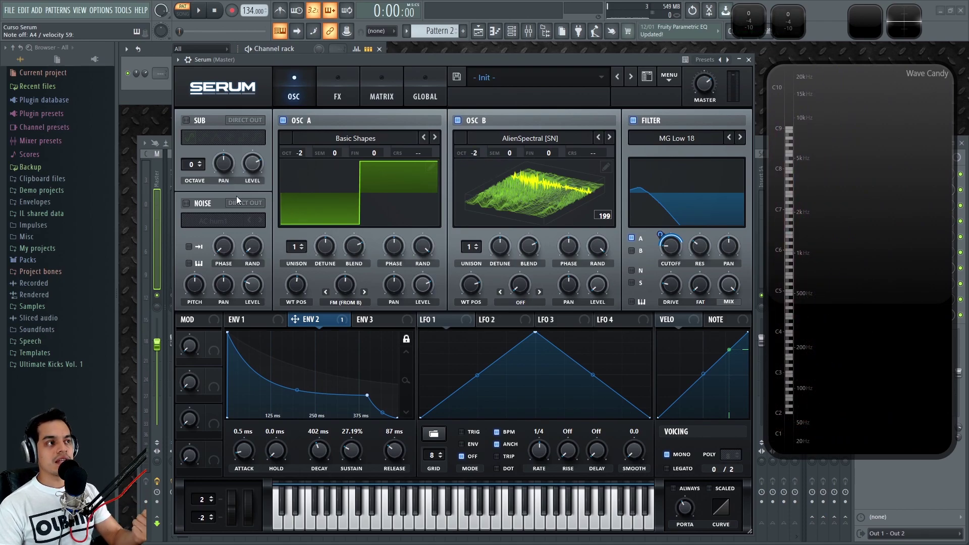
Step: Enable a Tube distortion in the effects rack with the flanger left off, and set its drive to about 79%
click(350, 84)
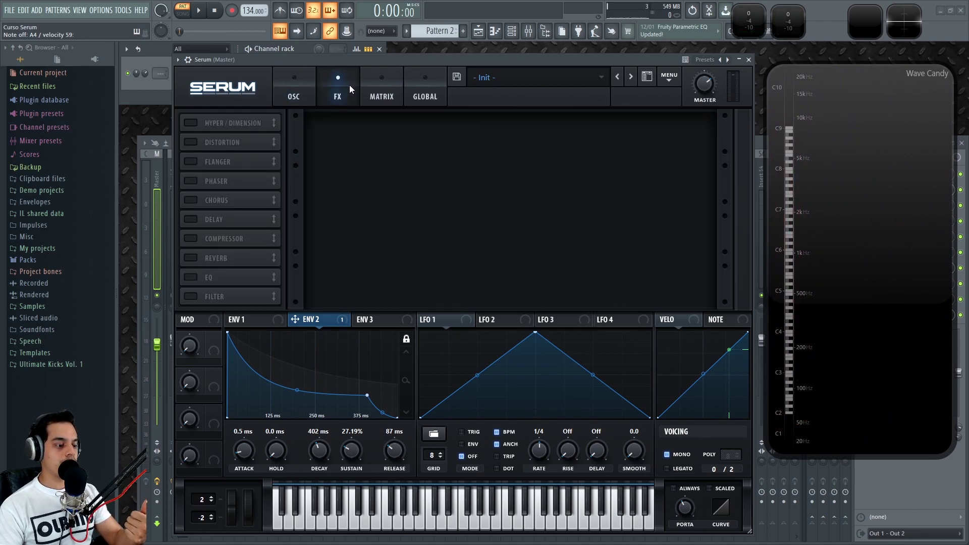
click(192, 143)
click(190, 162)
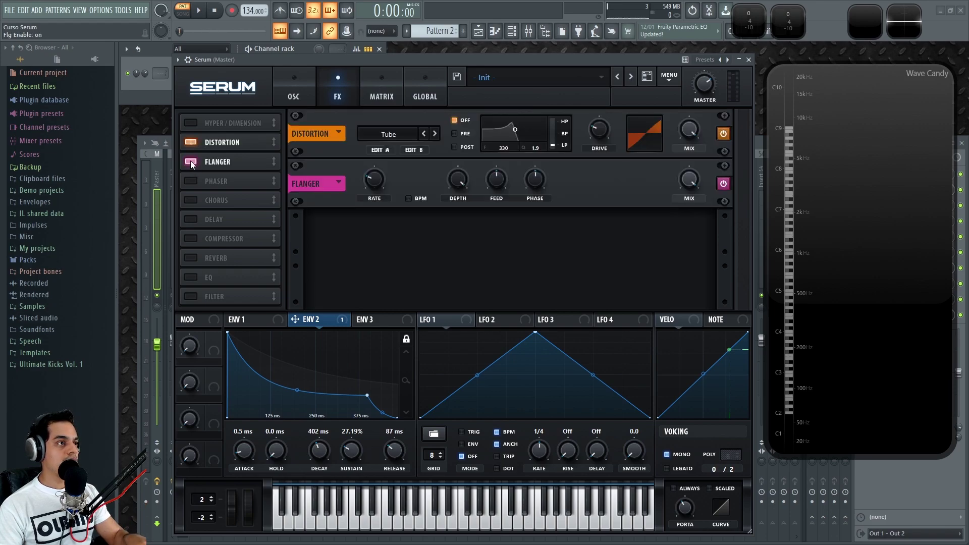
click(190, 163)
drag(601, 136, 613, 90)
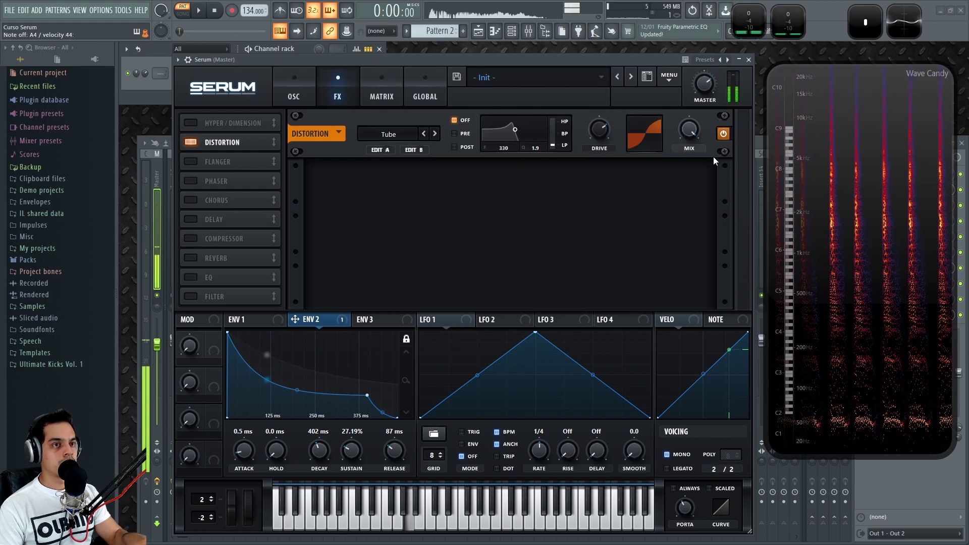
drag(601, 129, 604, 125)
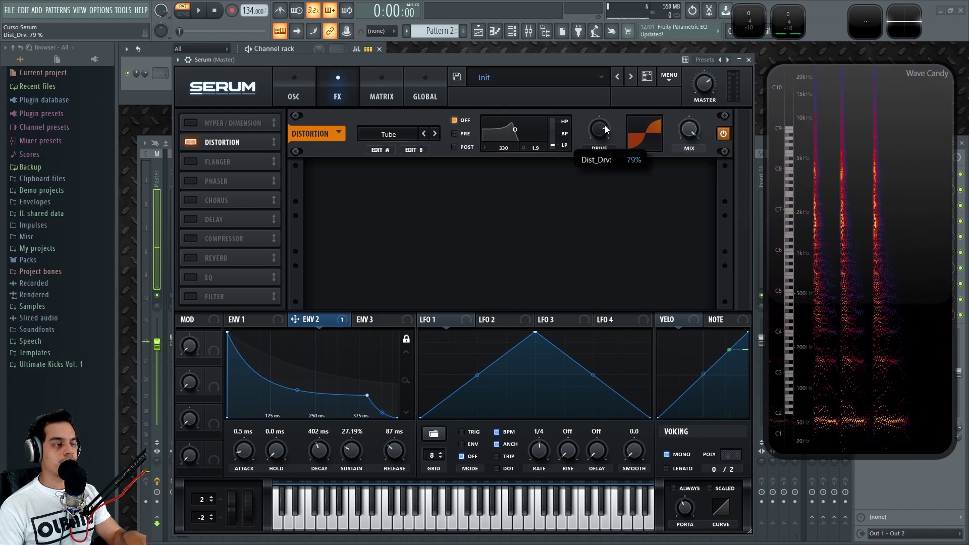
Step: Enable the chorus, lower its rate, adjust its delays and feedback, and reduce its mix slightly
click(204, 202)
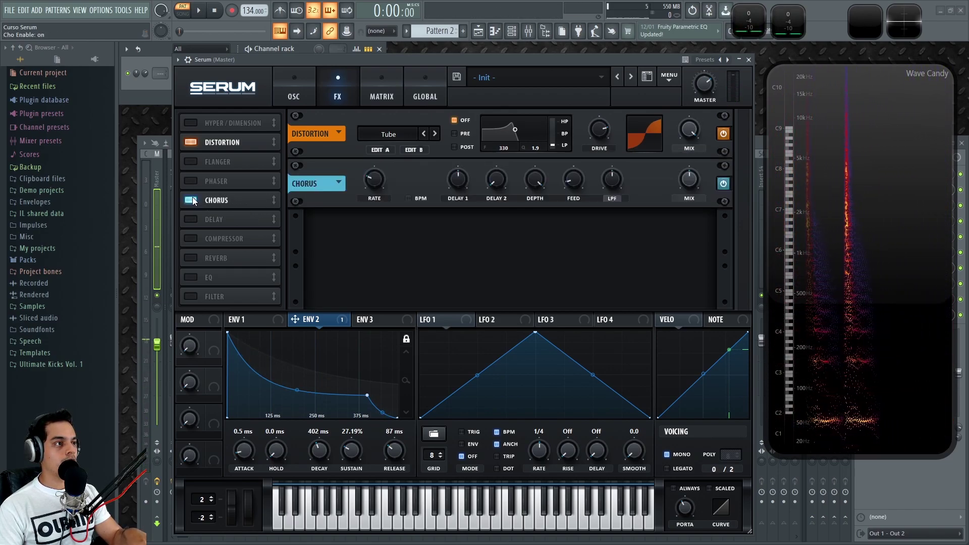
drag(374, 179, 367, 213)
click(497, 179)
mouse_move(501, 159)
mouse_down()
mouse_move(510, 149)
mouse_move(450, 180)
mouse_move(479, 190)
mouse_move(511, 162)
mouse_up()
drag(537, 198, 572, 179)
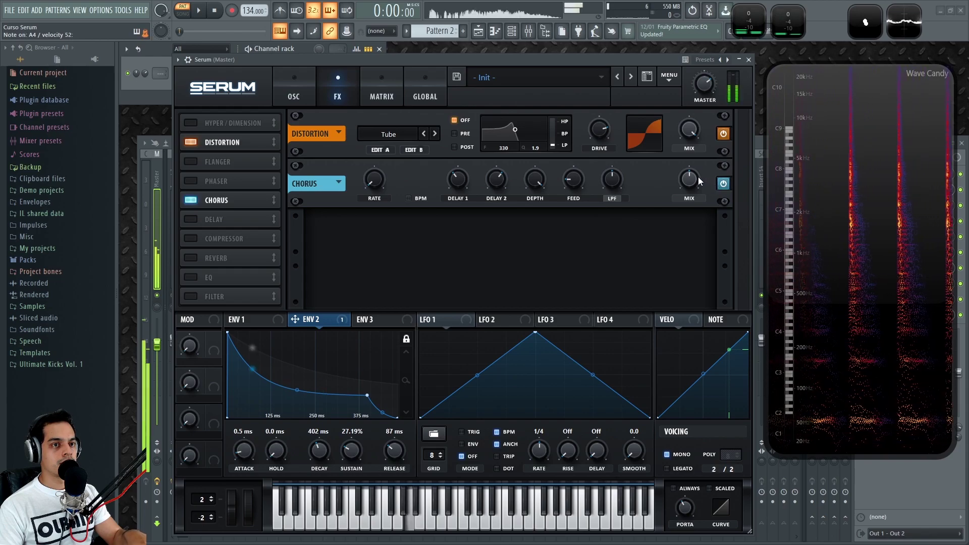
drag(693, 181, 684, 197)
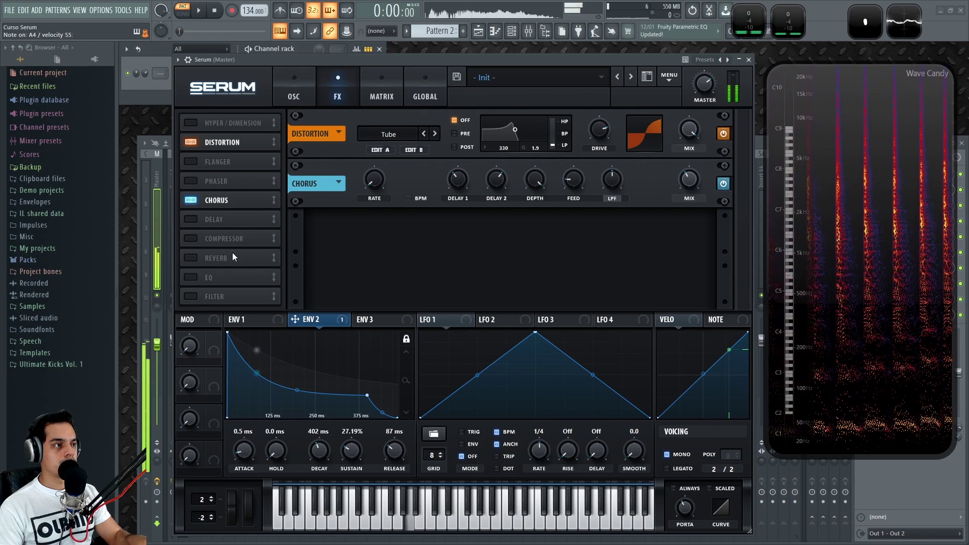
Step: Enable Hyper/Dimension with Retrig on, increase the Hyper detune and adjust the Hyper mix
click(195, 126)
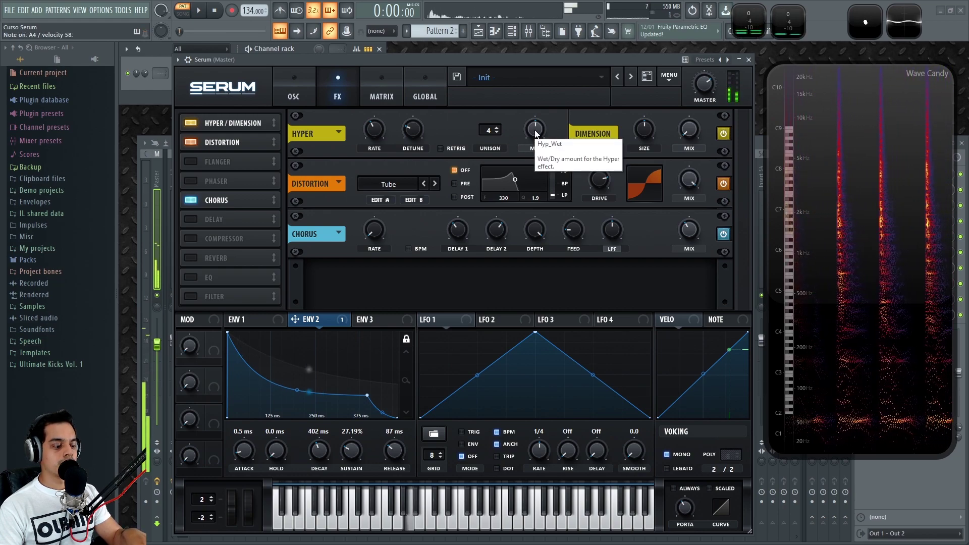
drag(411, 130, 437, 114)
mouse_move(541, 128)
mouse_down()
mouse_move(533, 161)
mouse_move(544, 116)
mouse_up()
click(440, 148)
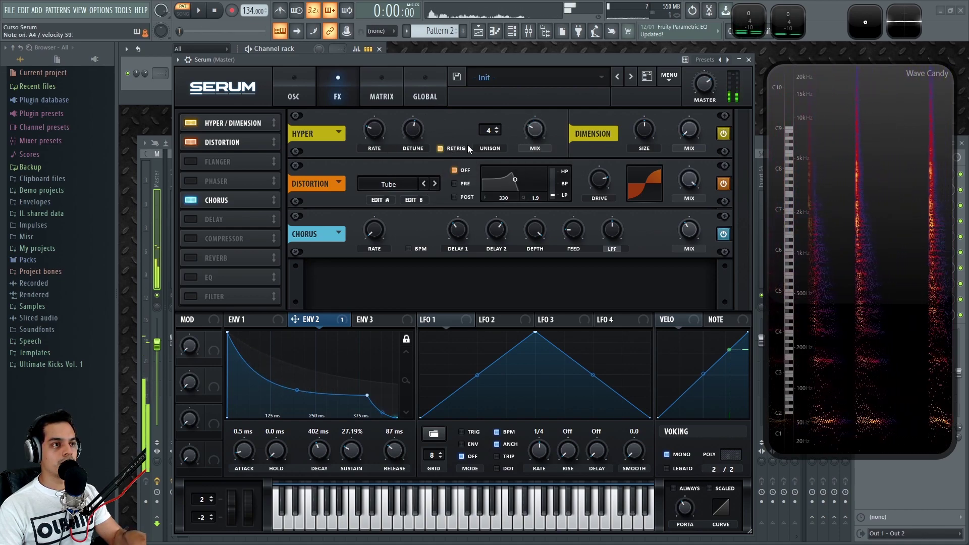
drag(415, 130, 420, 114)
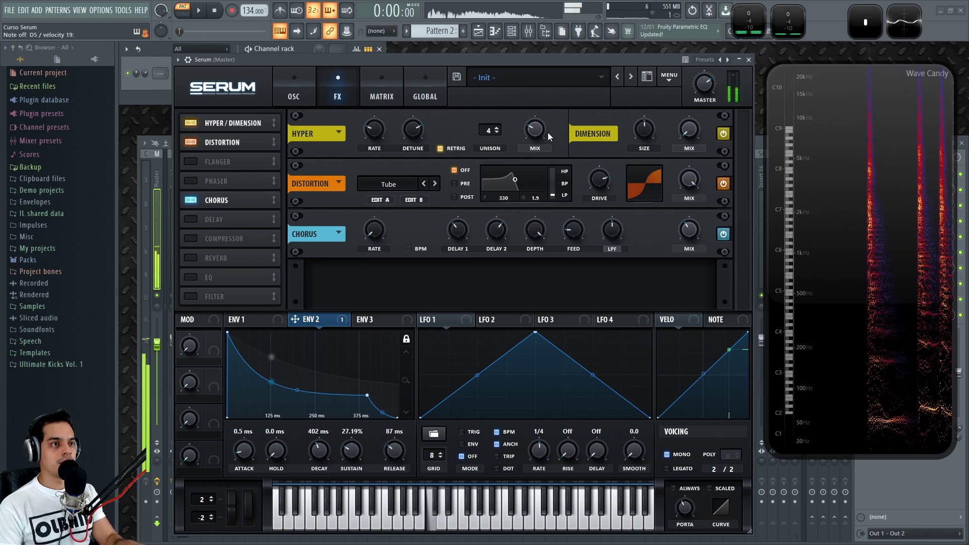
drag(550, 132, 544, 74)
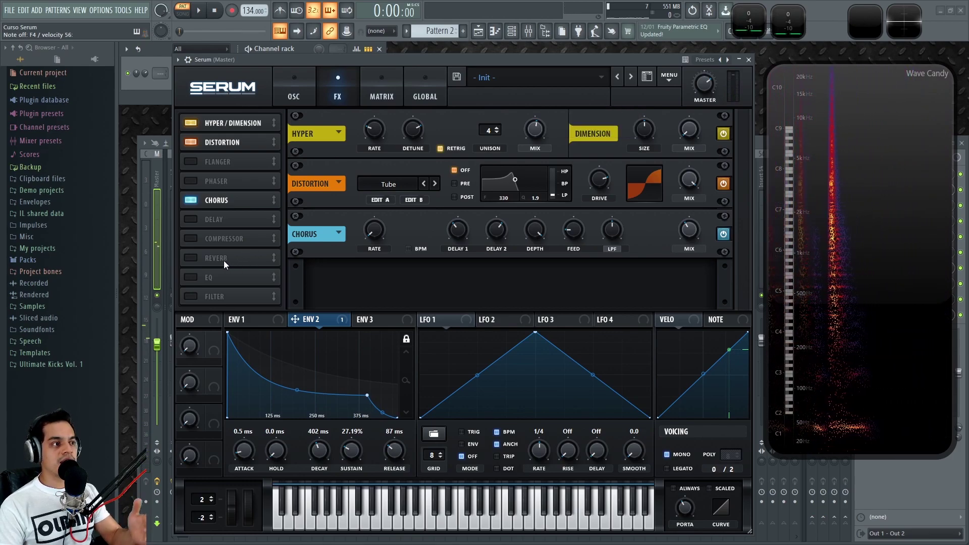
Step: Enable the compressor, set its mix to 83 and its threshold to about -31.5 dB, and raise its gain
click(194, 239)
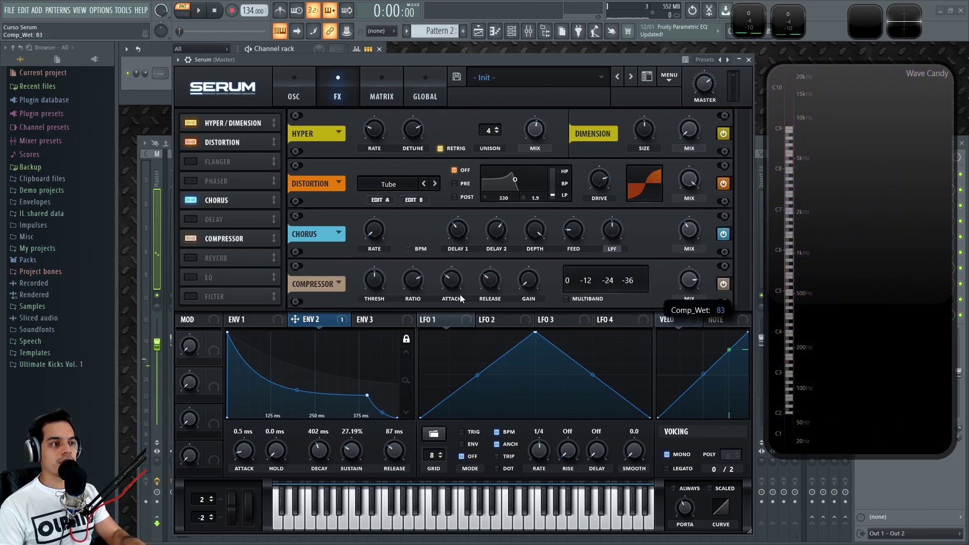
drag(380, 280, 380, 252)
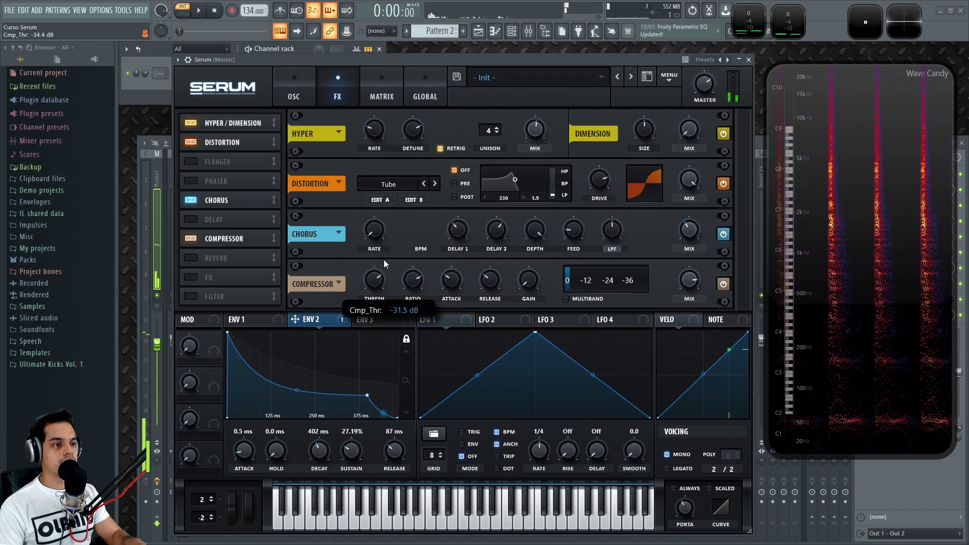
drag(529, 279, 533, 257)
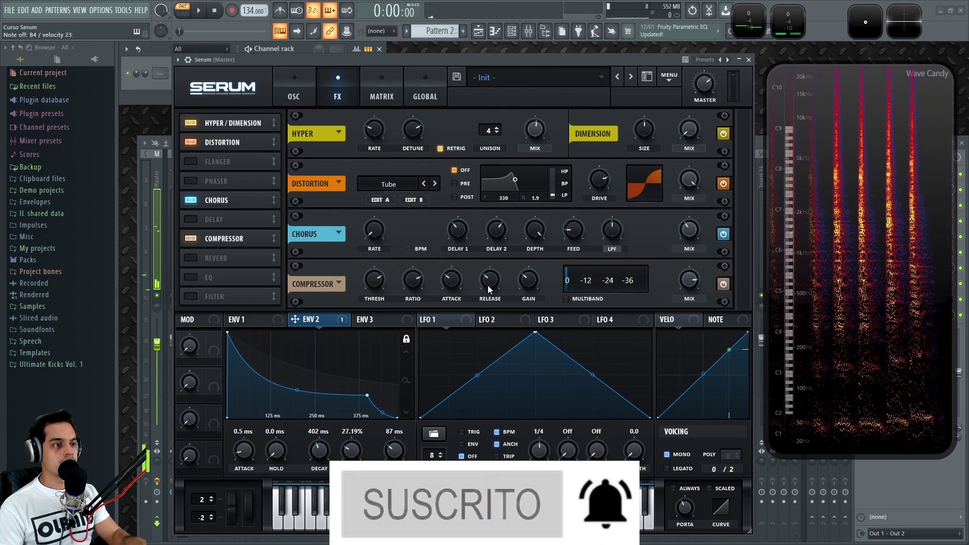
Step: Raise the filter's base cutoff to about 48 Hz, reshape envelope 2's decay curve and fine-tune the cutoff
click(287, 101)
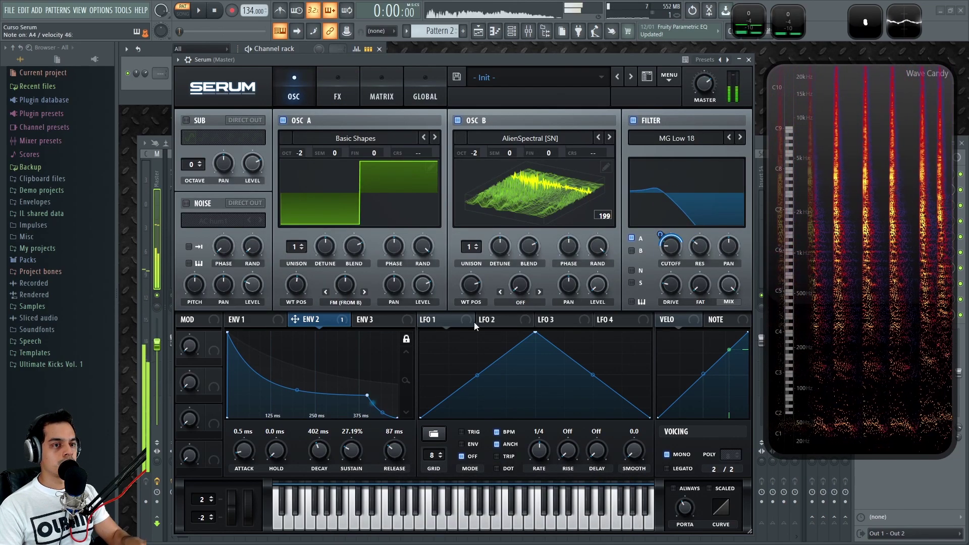
mouse_move(671, 246)
mouse_down()
mouse_move(669, 274)
mouse_move(682, 205)
mouse_move(676, 230)
mouse_up()
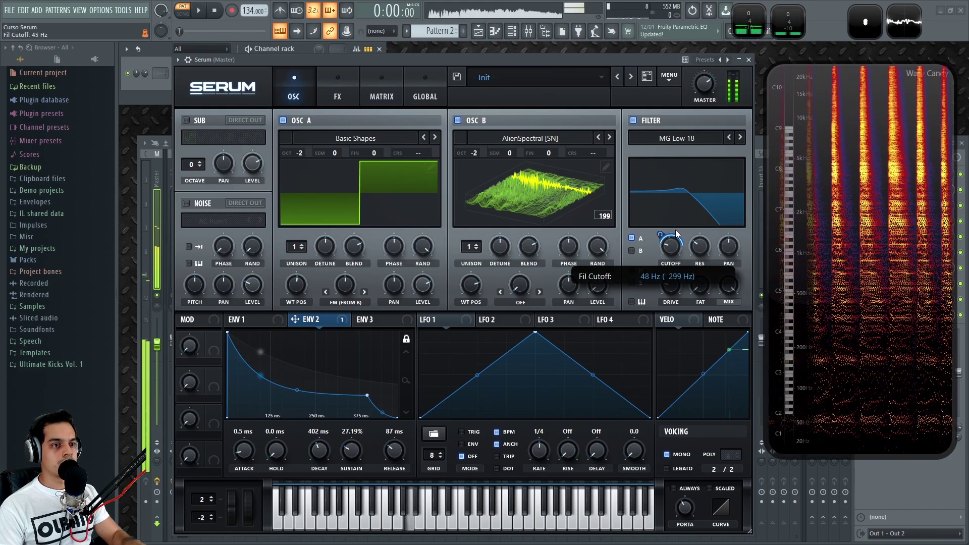
drag(298, 390, 301, 378)
mouse_move(676, 247)
mouse_down()
mouse_move(673, 259)
mouse_move(677, 250)
mouse_up()
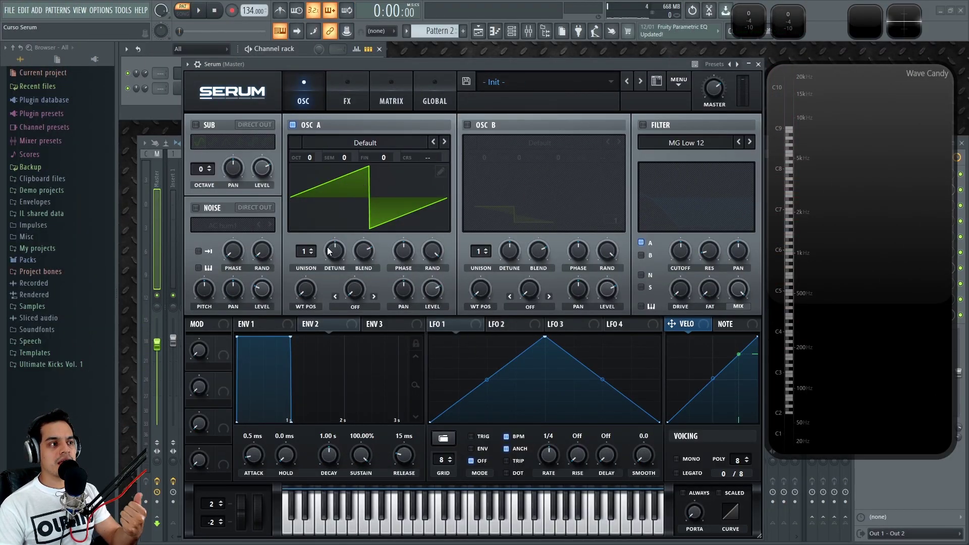
Step: In the new initialized patch, set oscillator A to 16 unison voices, detune about 0.38 and octave -2
drag(305, 255, 322, 201)
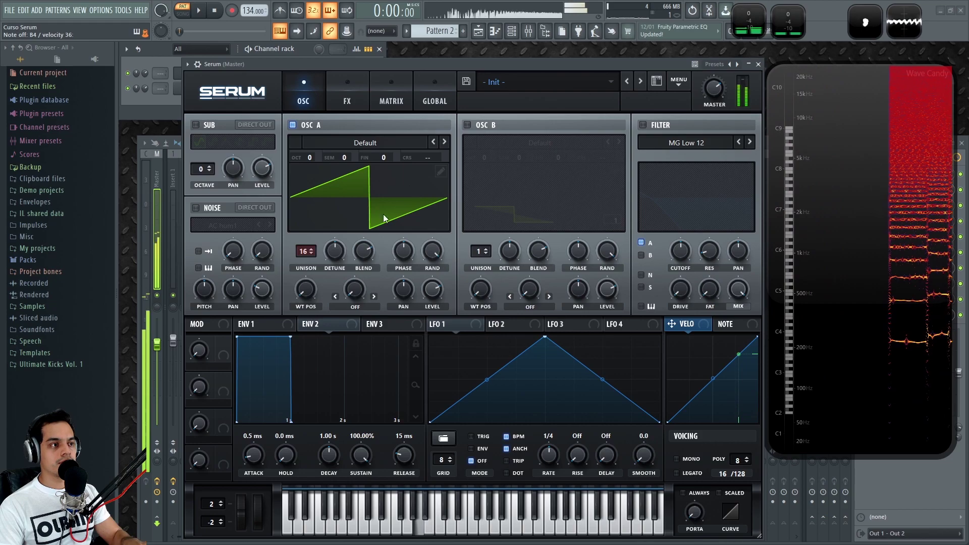
drag(338, 253, 340, 243)
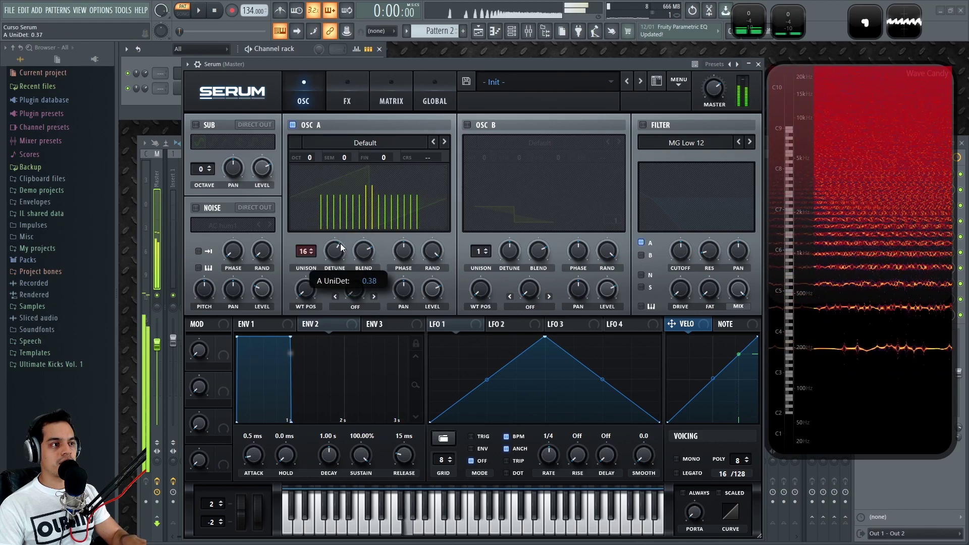
drag(309, 158, 312, 191)
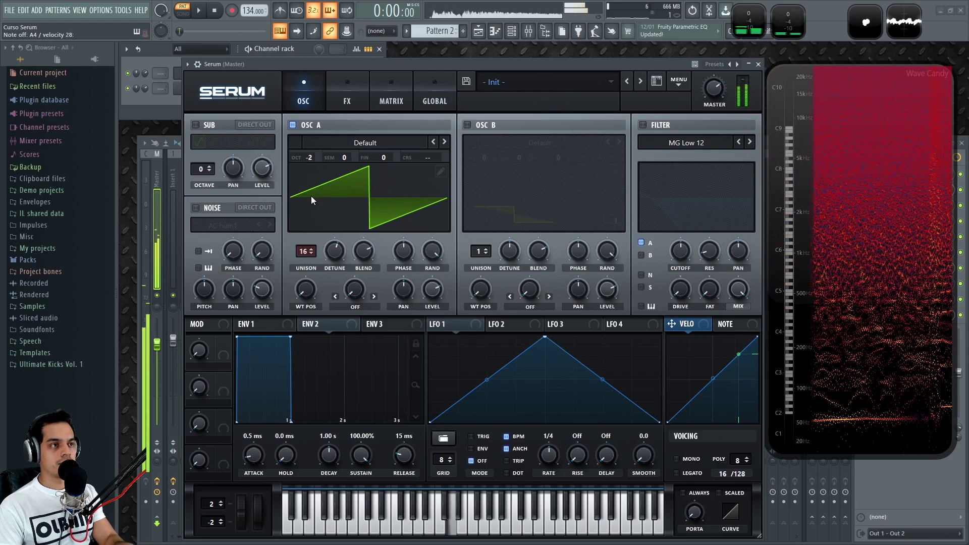
Step: Switch the voicing to mono and add portamento so that notes glide
click(686, 460)
drag(694, 512, 701, 477)
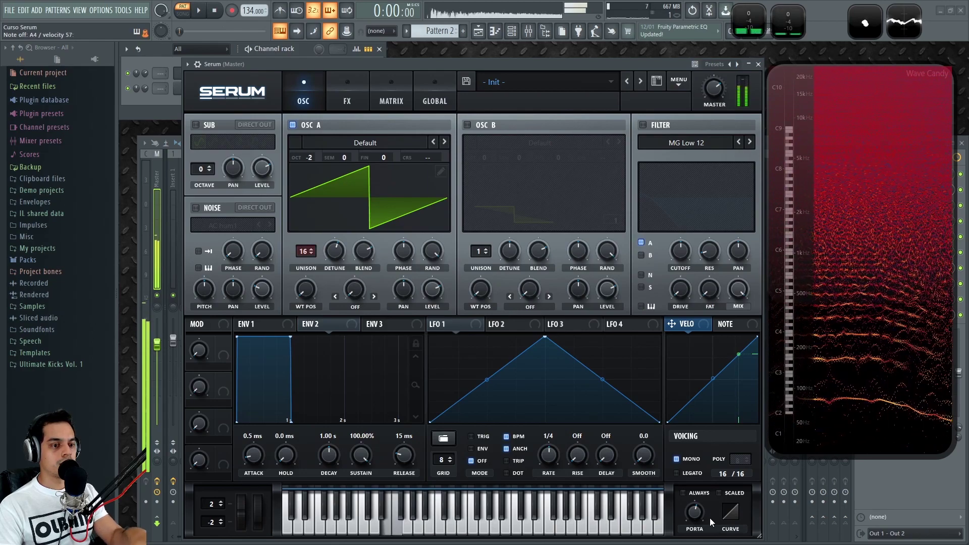
drag(696, 516, 696, 518)
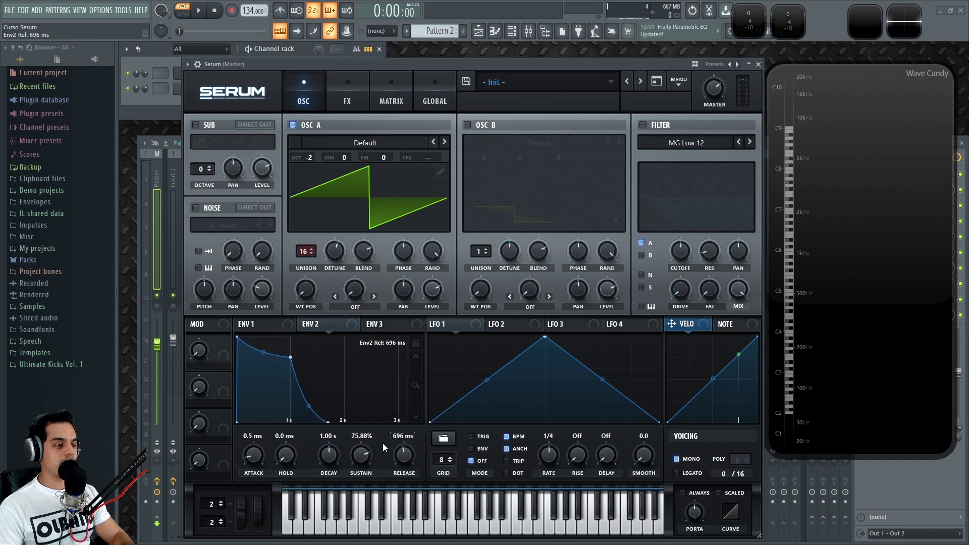
Step: Set envelope 2's decay to 1.78 s and its sustain to 46.93%
scroll(333, 458, up, 5)
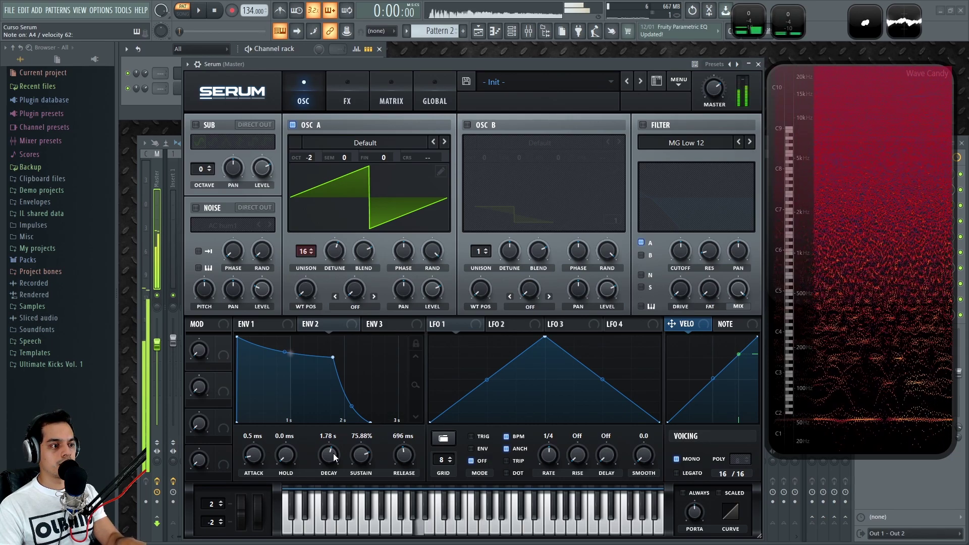
drag(362, 459, 357, 484)
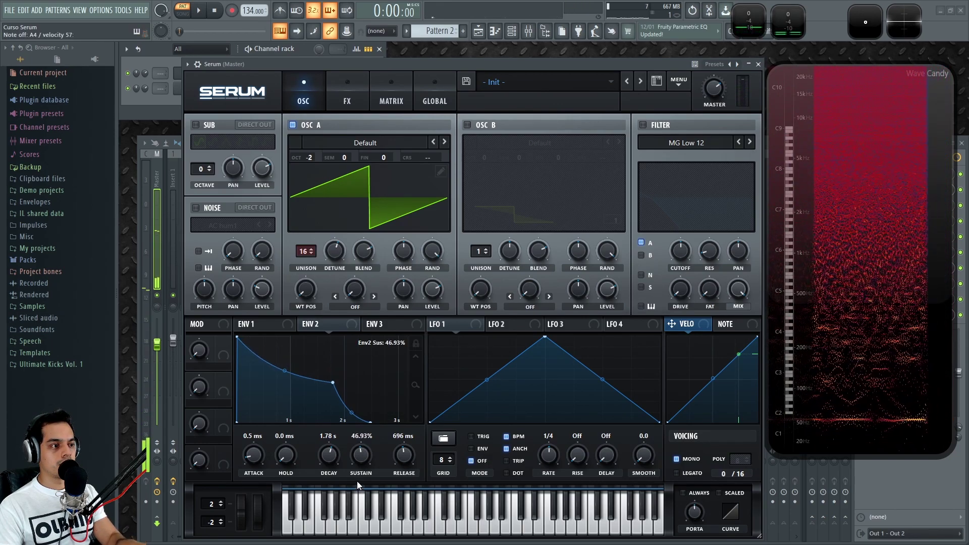
Step: Set envelope 1's sustain to -4.0 dB, release to 696 ms and decay to 1.35 s, and enable legato
click(268, 325)
drag(360, 455, 362, 478)
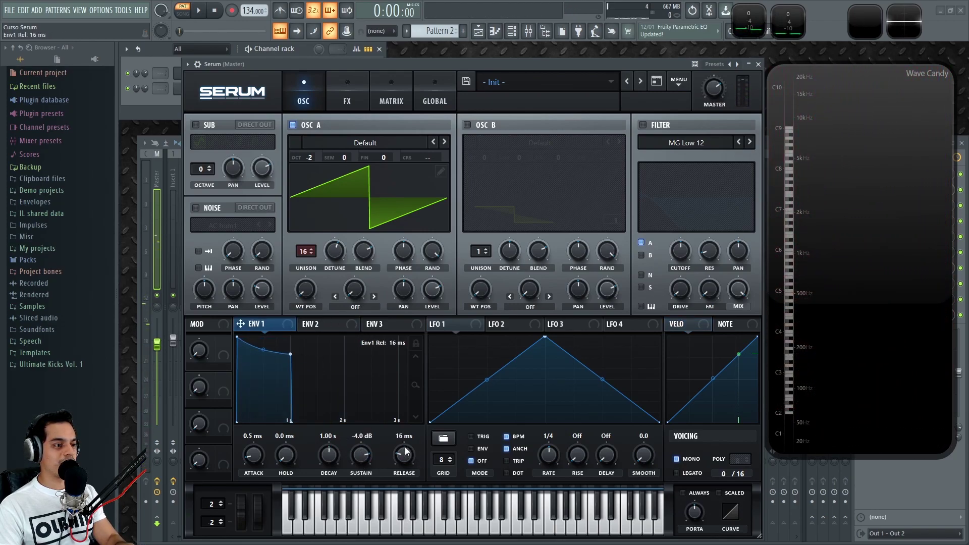
drag(412, 420, 406, 420)
key(x)
drag(334, 457, 338, 453)
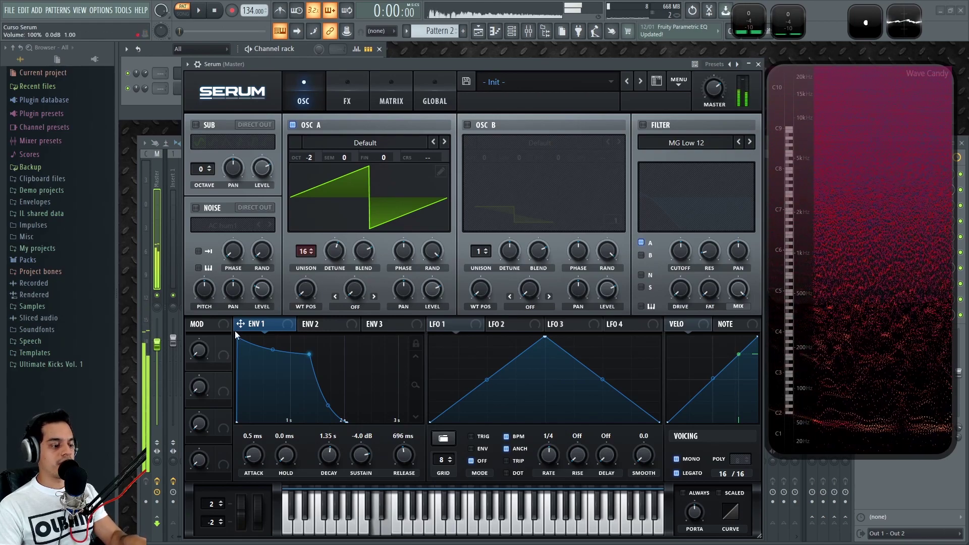
Step: Enable oscillator B and load the Acid wavetable into it
click(468, 125)
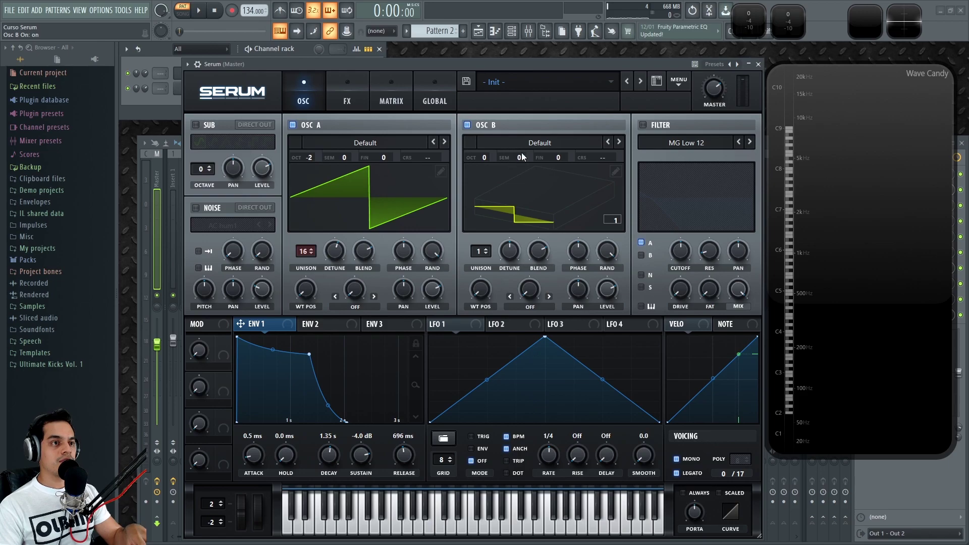
click(613, 143)
click(613, 142)
click(612, 142)
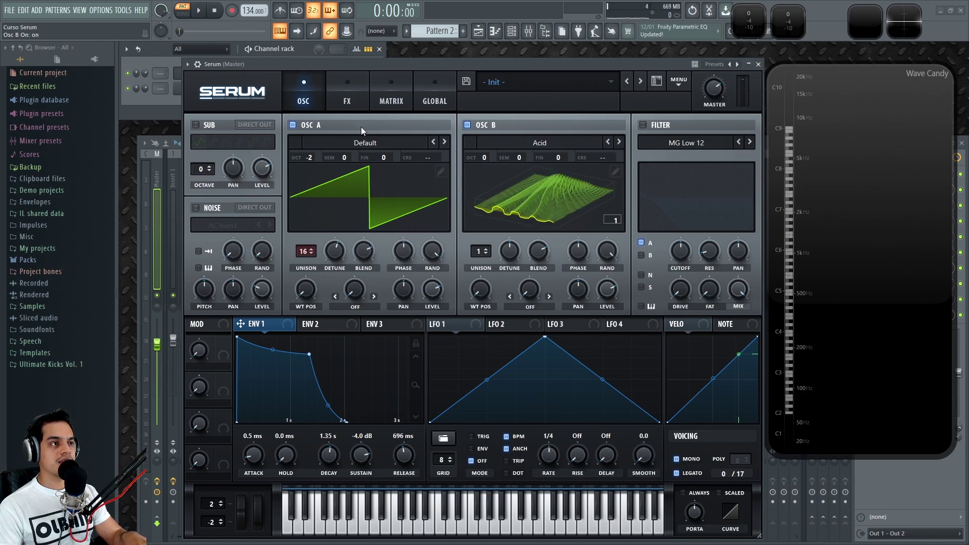
Step: With oscillator A temporarily off, set oscillator B's octave to -2 and wavetable position to 231, and lower its level to 0%
click(292, 126)
drag(483, 293, 479, 184)
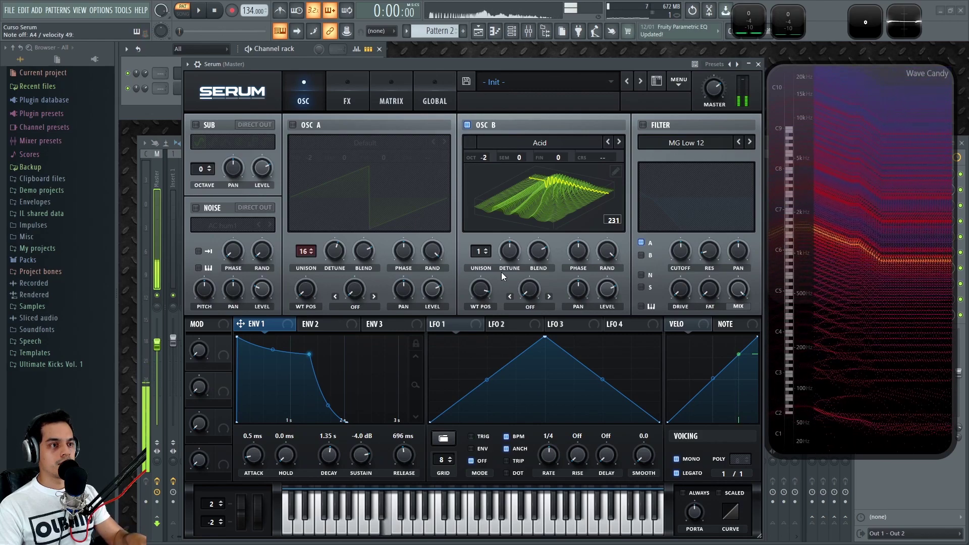
drag(481, 160, 480, 172)
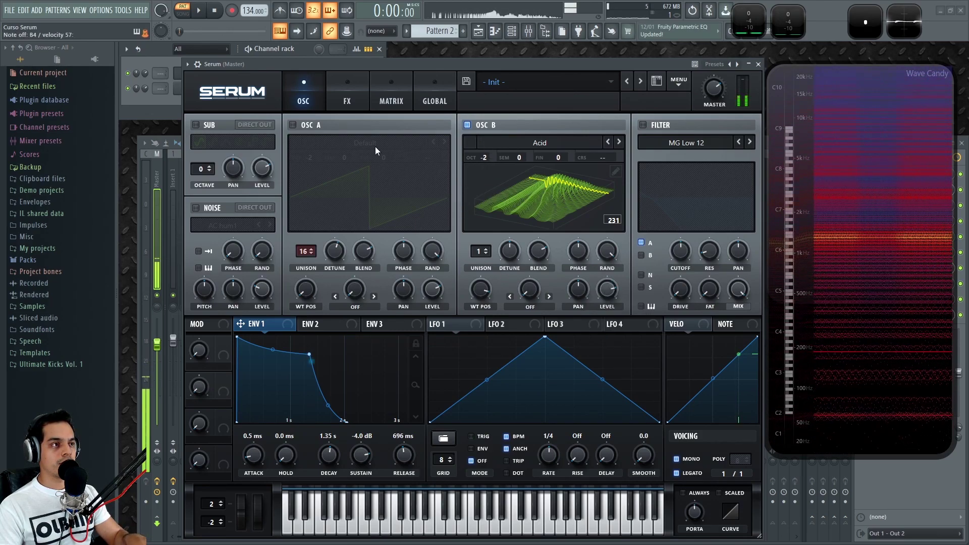
click(294, 125)
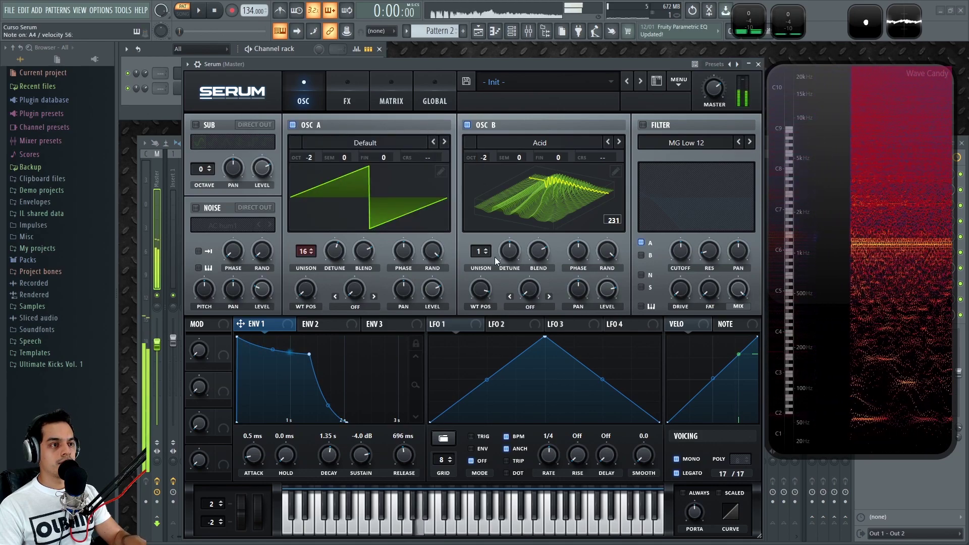
drag(608, 290, 566, 292)
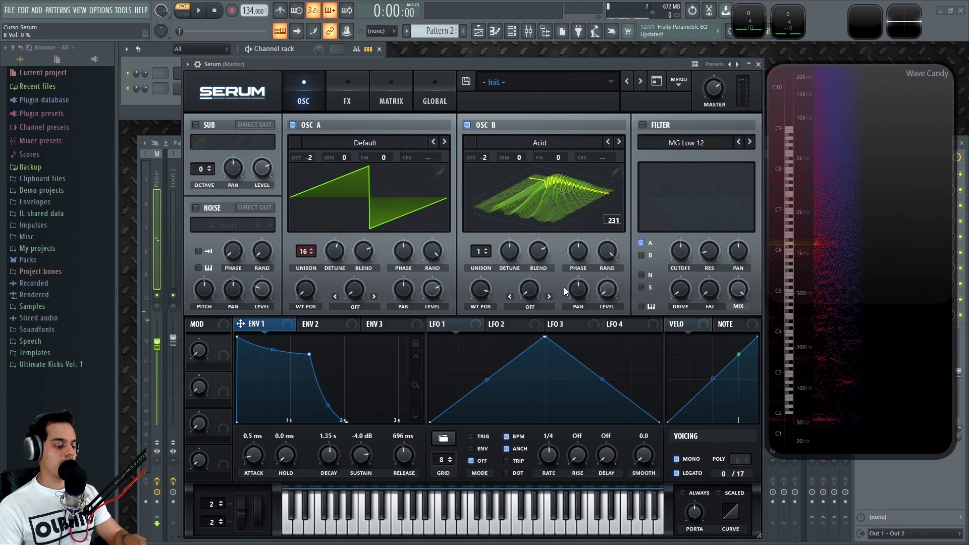
Step: Set oscillator A's warp mode to FM (from B), adjust the FM amount, and move oscillator B's wavetable position to 98
click(356, 308)
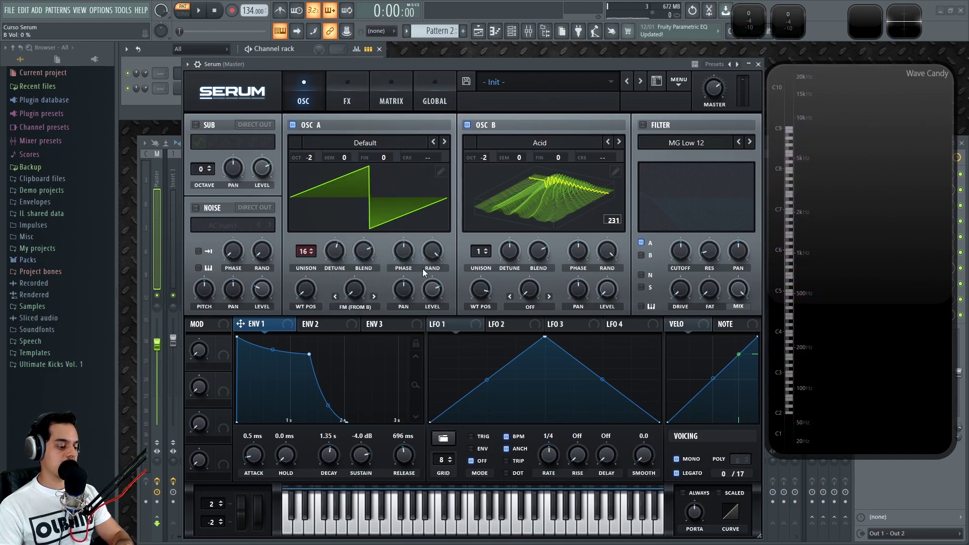
drag(356, 291, 358, 281)
drag(366, 229, 357, 279)
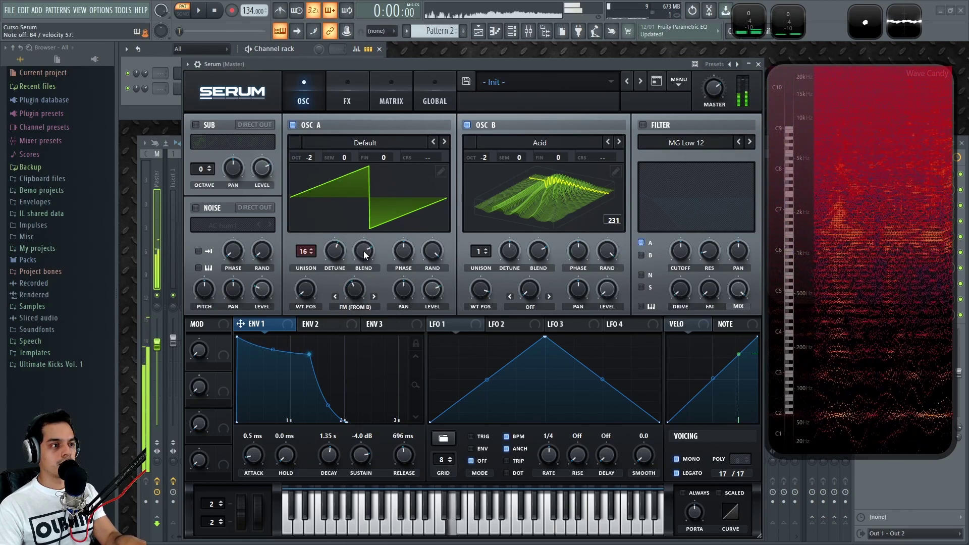
drag(480, 290, 475, 347)
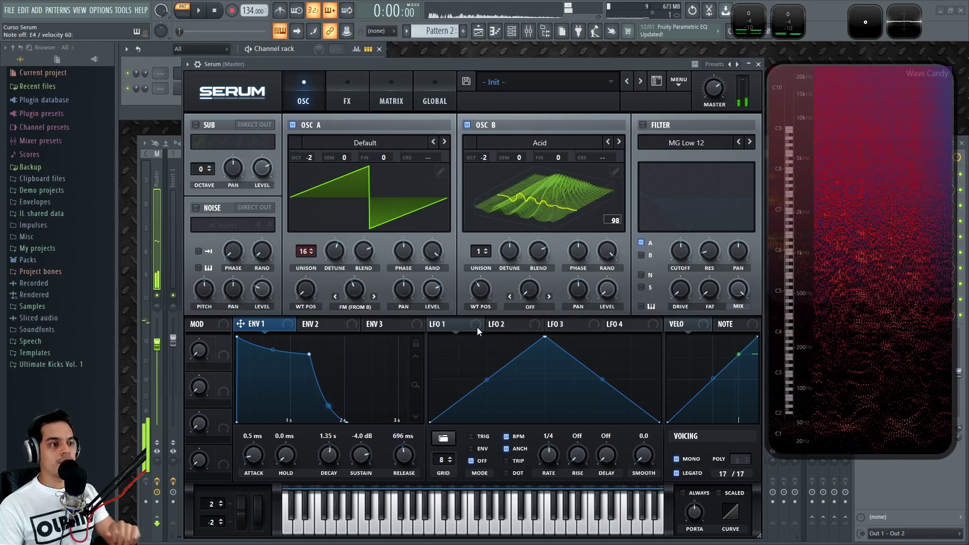
Step: Modulate oscillator B's wavetable position with LFO 1 at a 4 bar rate, and fine-tune oscillator A's FM amount and unison blend
drag(481, 295, 477, 326)
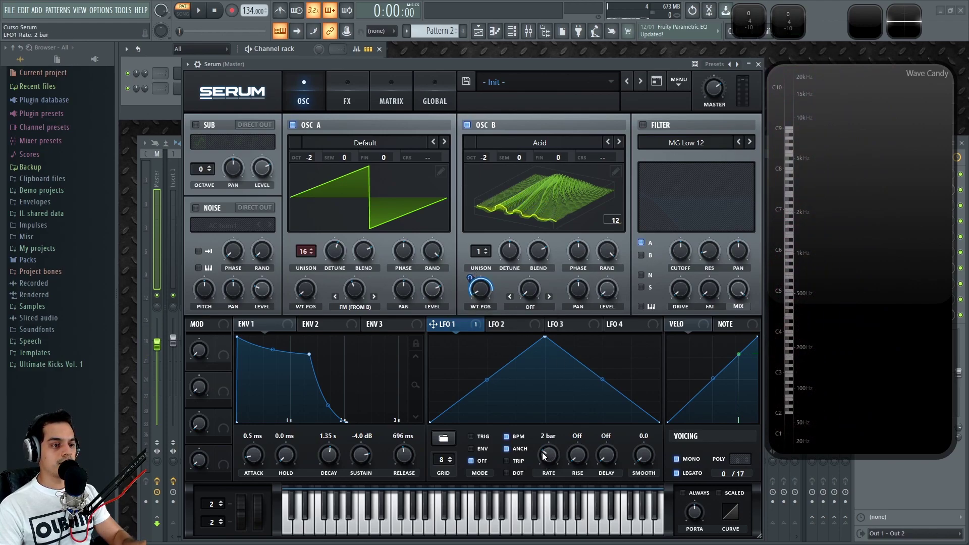
key(n)
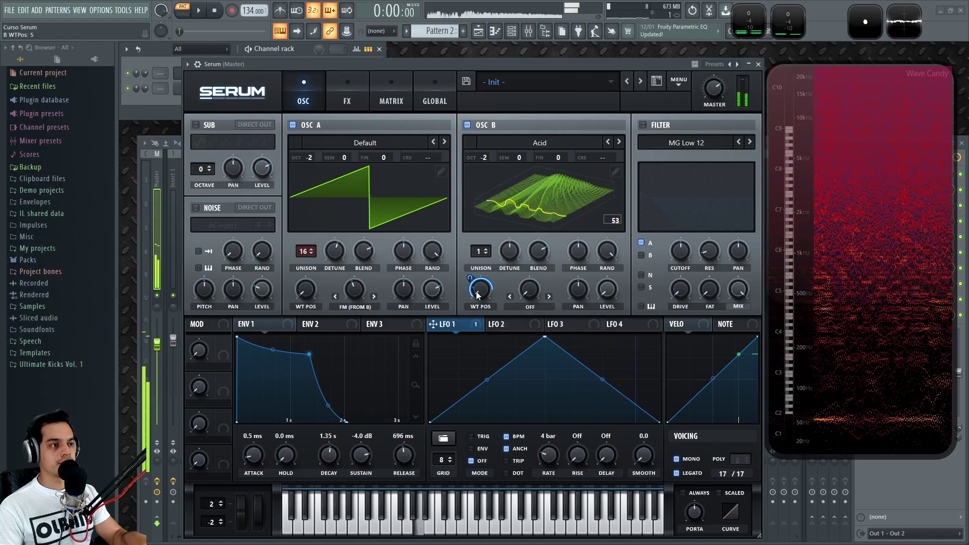
click(480, 253)
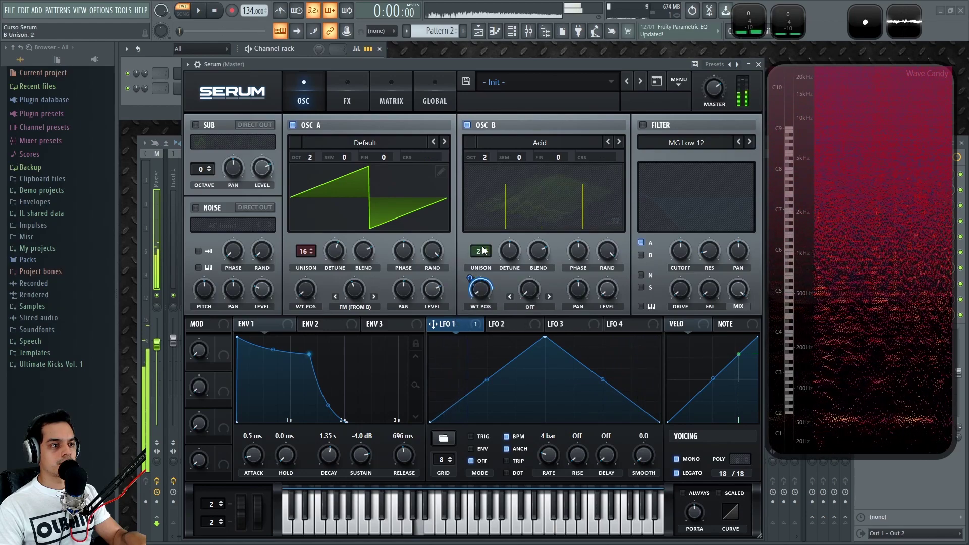
drag(483, 250, 481, 255)
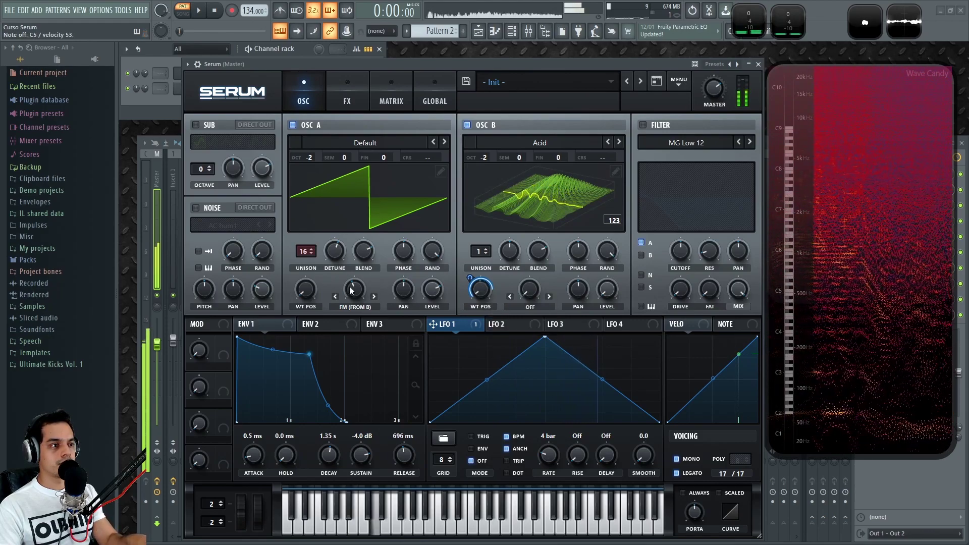
drag(354, 291, 356, 309)
drag(362, 250, 363, 286)
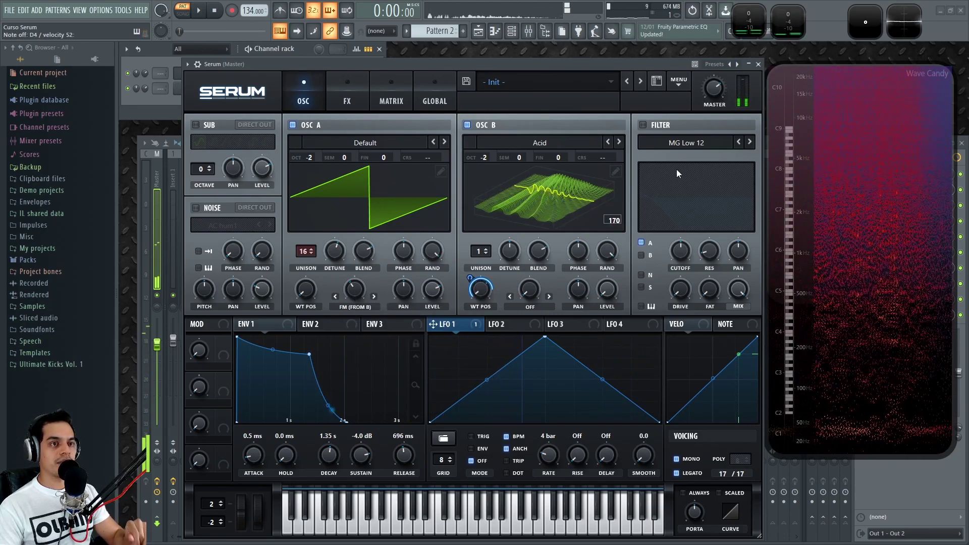
Step: Enable the filter with the MG Low 18 type, raise its drive and lower its cutoff to 145 Hz
click(645, 125)
click(749, 143)
drag(681, 294, 717, 226)
mouse_move(671, 254)
mouse_down()
mouse_move(688, 235)
mouse_move(686, 253)
mouse_move(688, 229)
mouse_move(681, 267)
mouse_move(684, 250)
mouse_up()
Step: Modulate the filter cutoff with envelope 2, using a decay of 3.11 s, sustain of 51.32% and release of 1.19 s
click(346, 325)
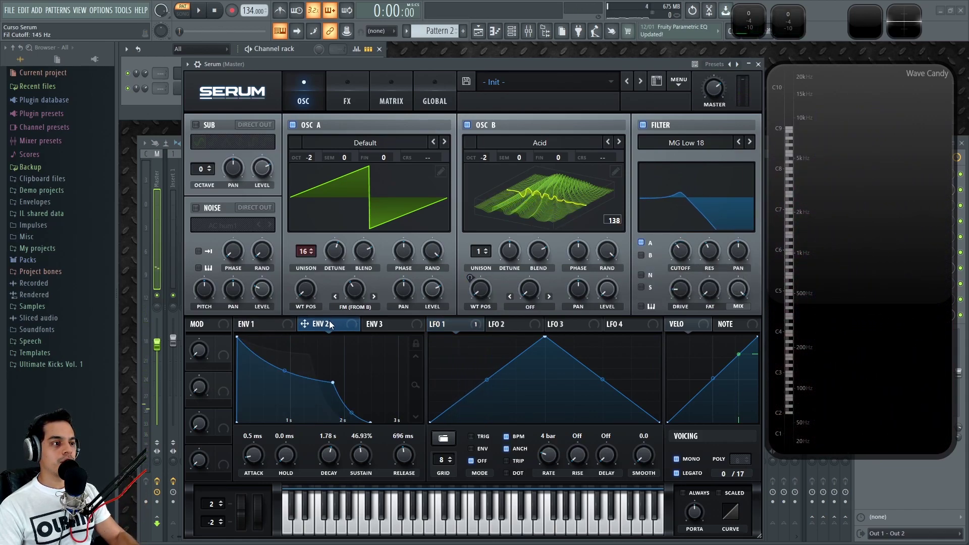
drag(678, 256, 678, 263)
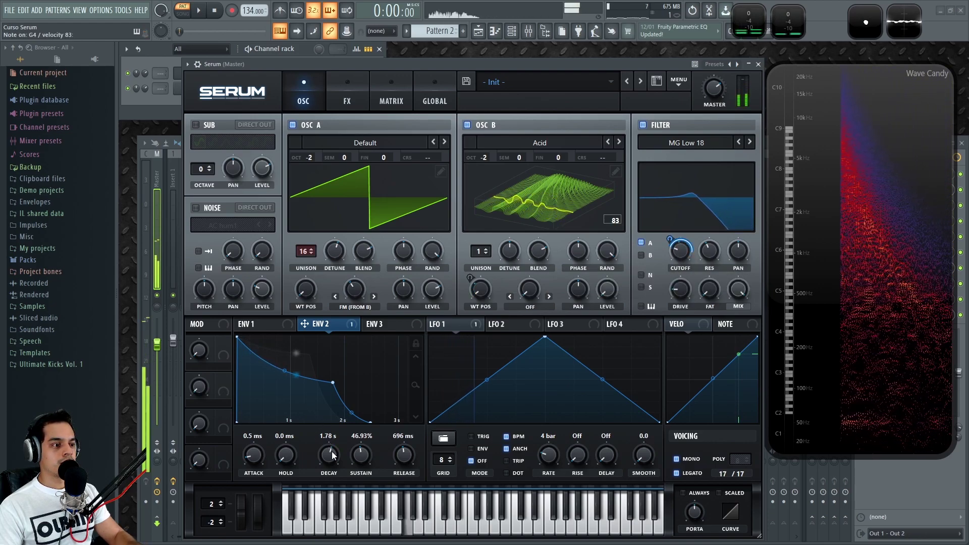
drag(329, 458, 363, 455)
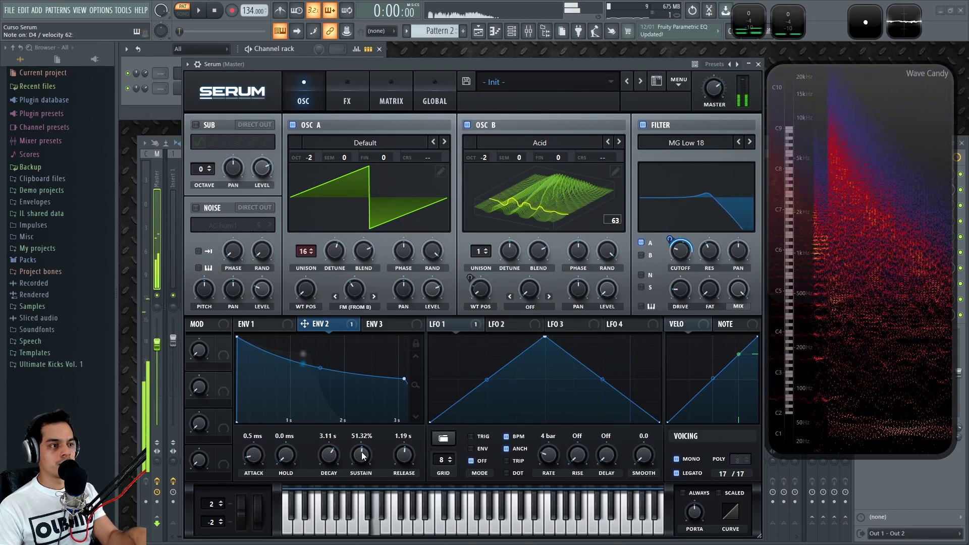
drag(681, 254, 670, 242)
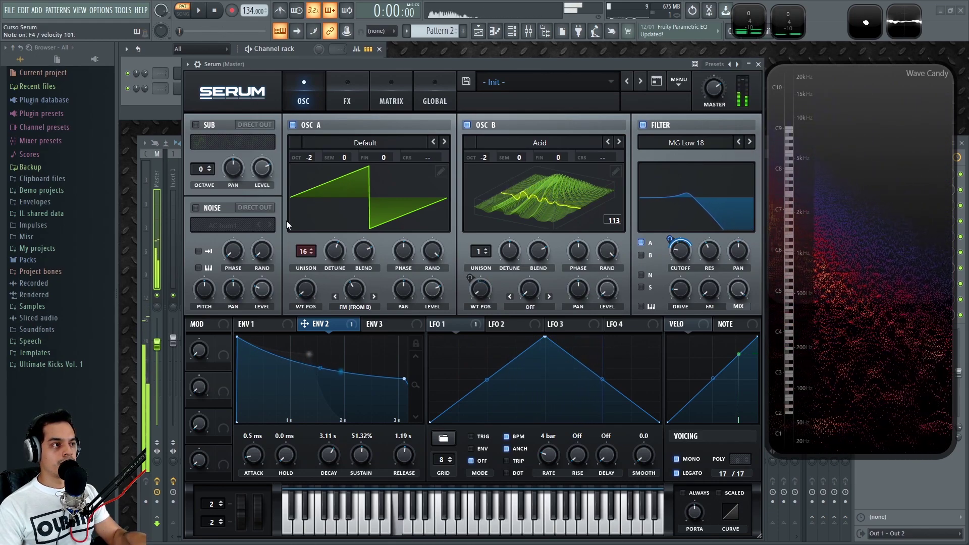
Step: Enable the AC hum1 noise oscillator, route it through the filter and raise its level
click(196, 208)
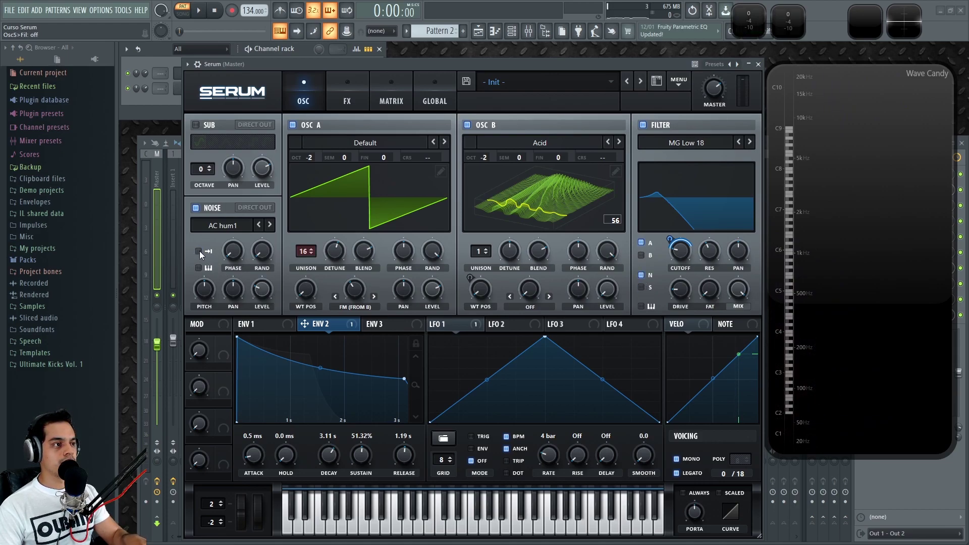
drag(258, 291, 269, 273)
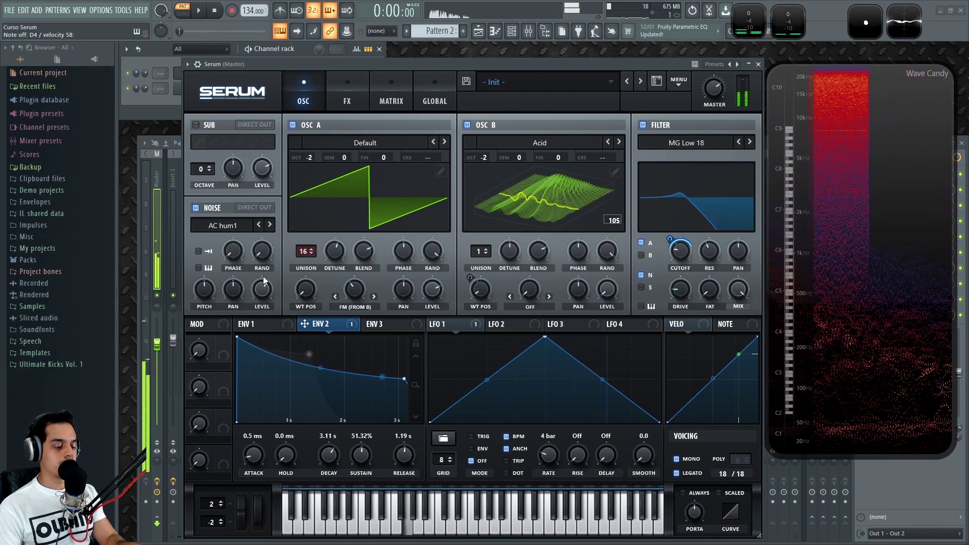
drag(262, 277, 261, 277)
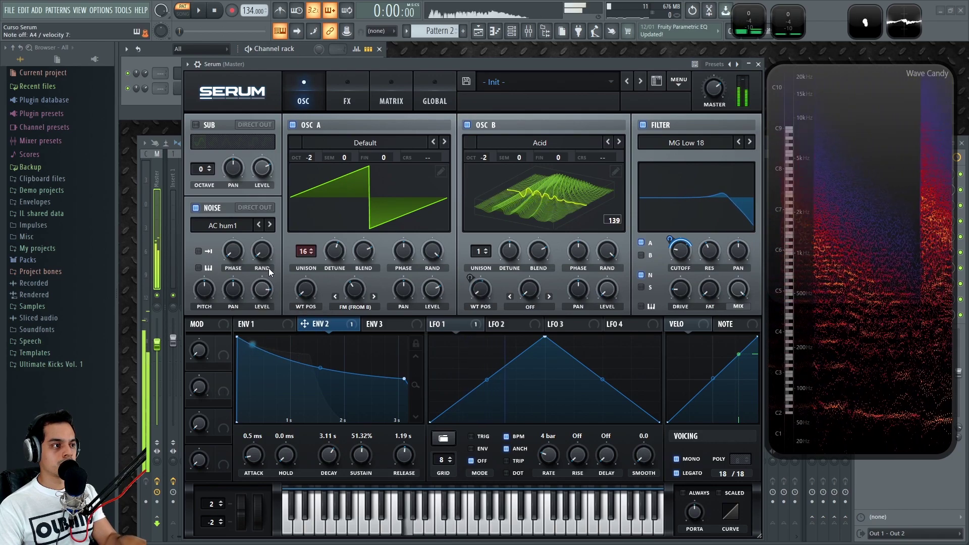
Step: Add the Distortion effect, set its type to SoftClip and increase the drive
click(354, 93)
click(200, 146)
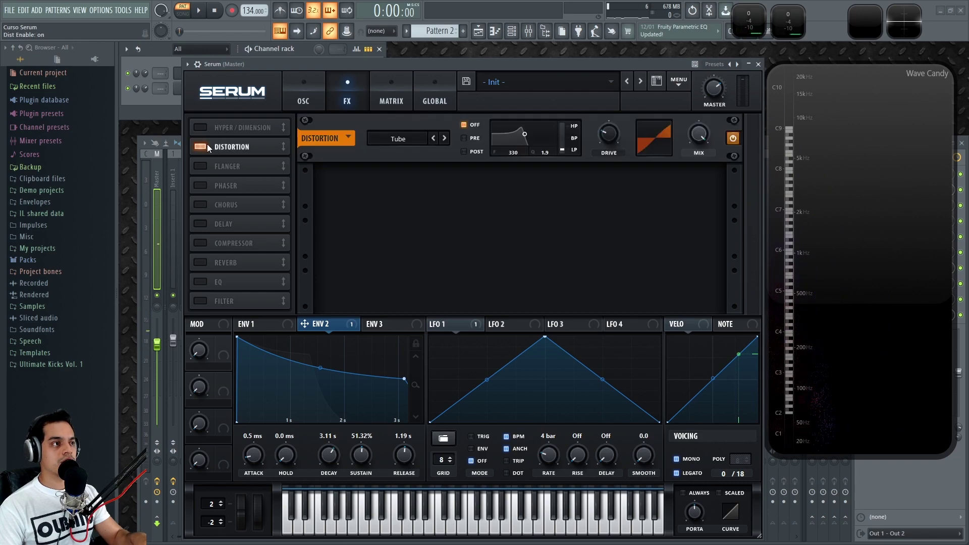
click(413, 143)
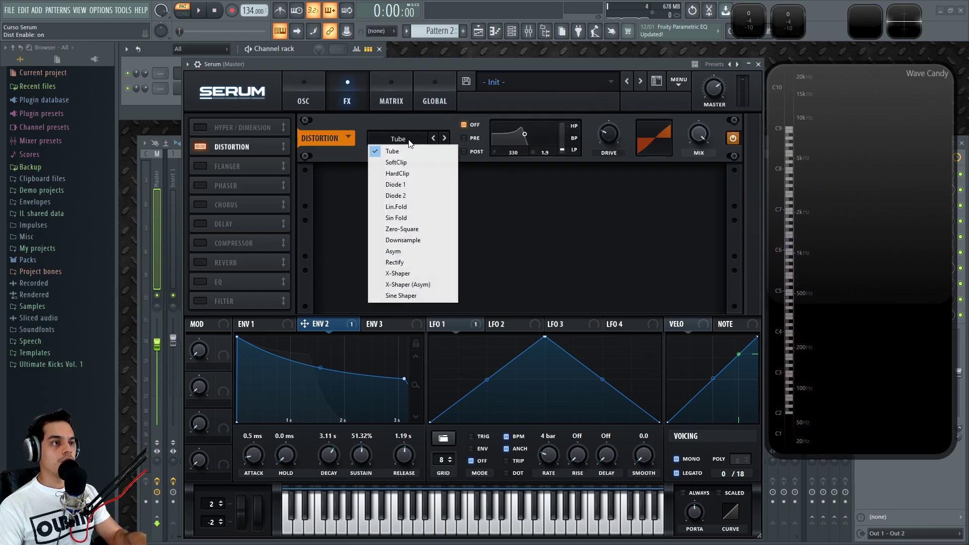
click(399, 158)
drag(610, 134, 620, 90)
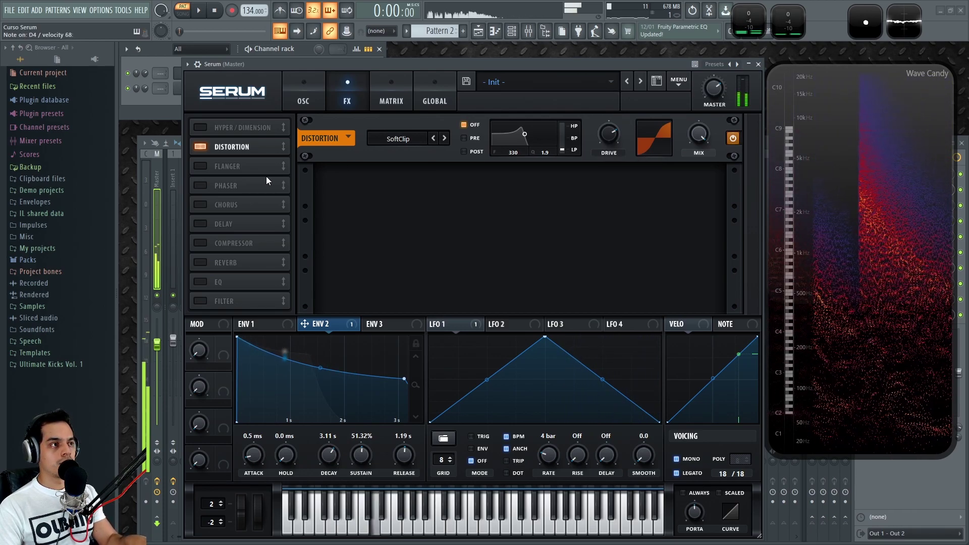
Step: Enable Hyper/Dimension, lower the Hyper rate, and set its unison to 3 and mix to 20% with Retrig on
click(214, 128)
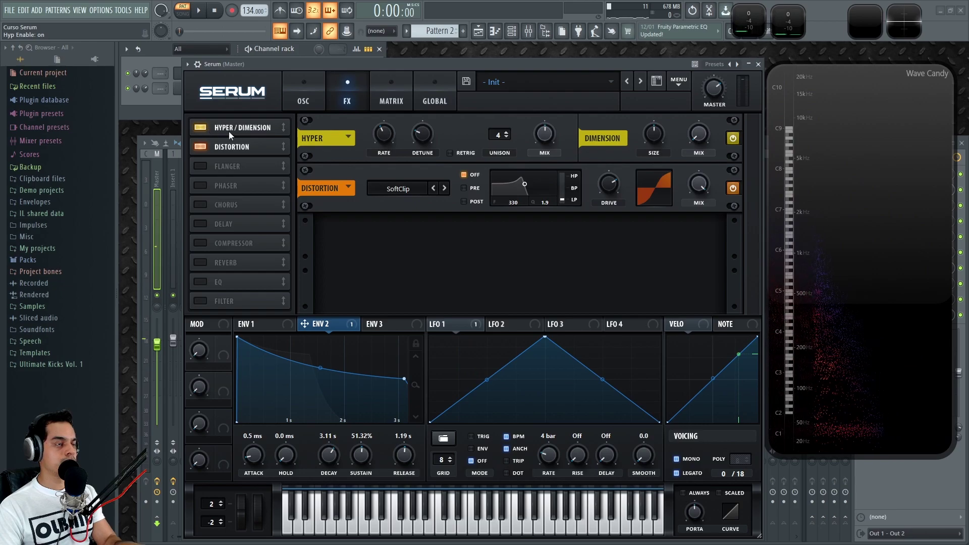
drag(383, 135, 382, 151)
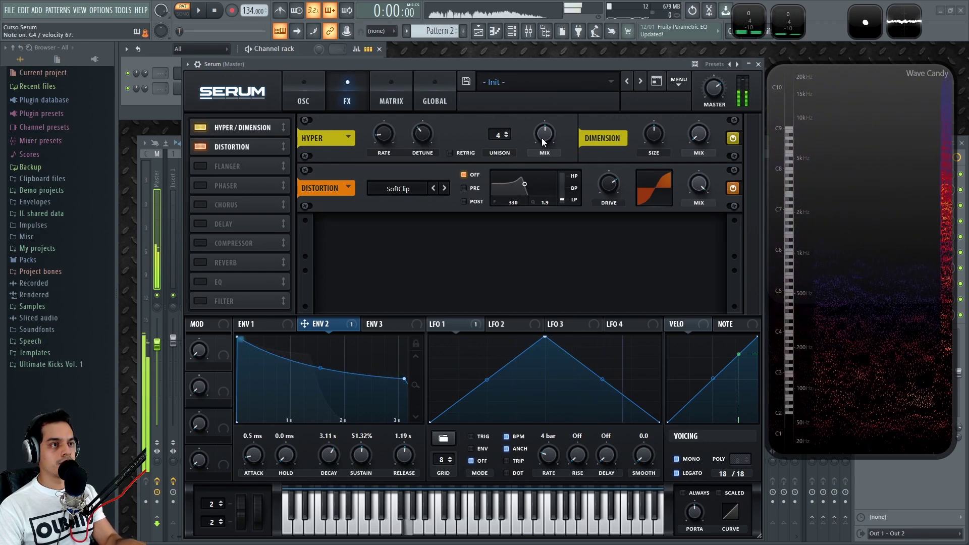
drag(543, 136, 541, 165)
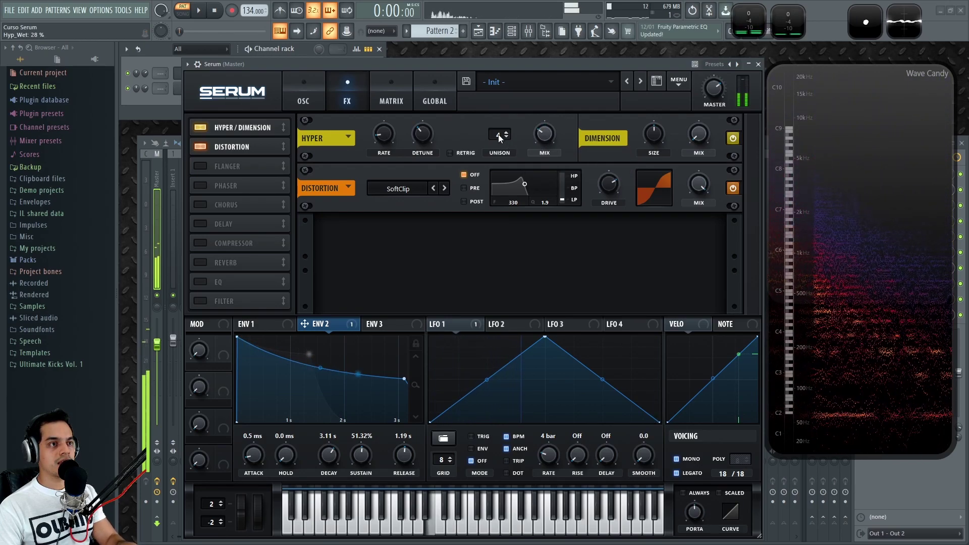
drag(540, 138, 538, 231)
drag(541, 136, 550, 120)
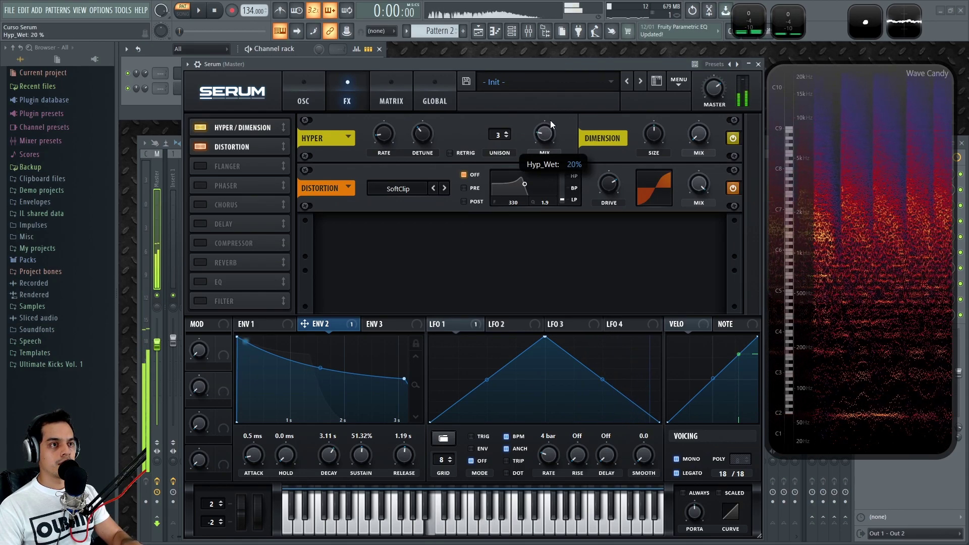
click(449, 152)
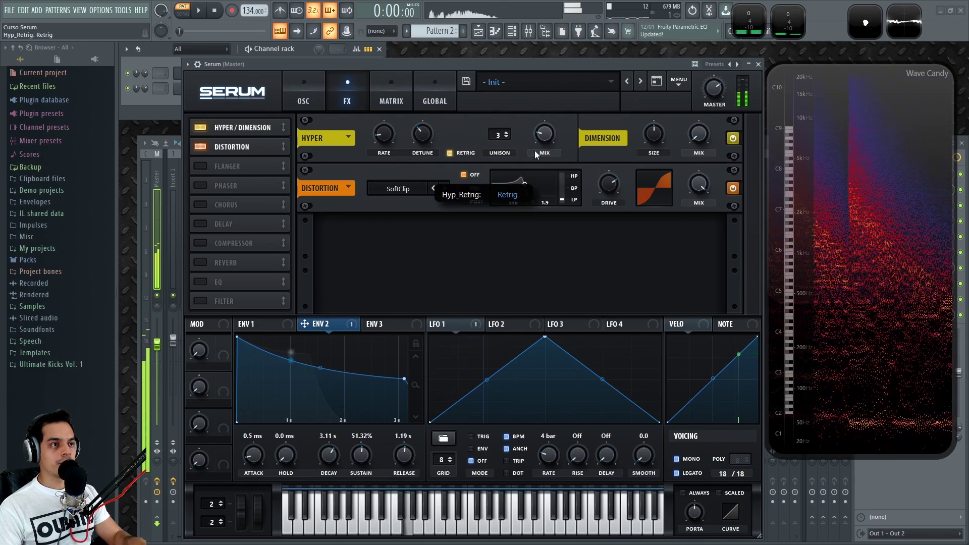
Step: Set the Hyper mix to 0% with Retrig off, and raise the Dimension mix and size
drag(547, 138, 545, 184)
click(450, 153)
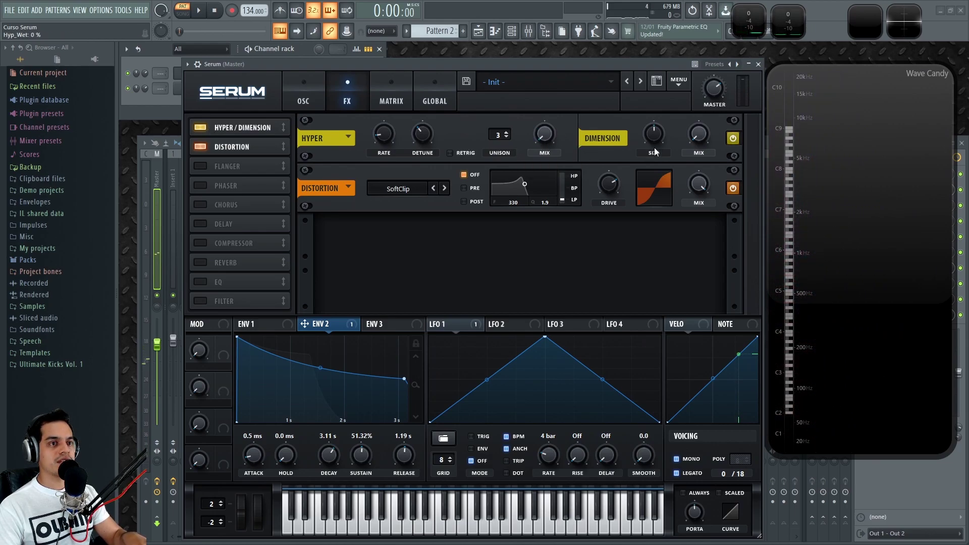
drag(702, 135, 706, 70)
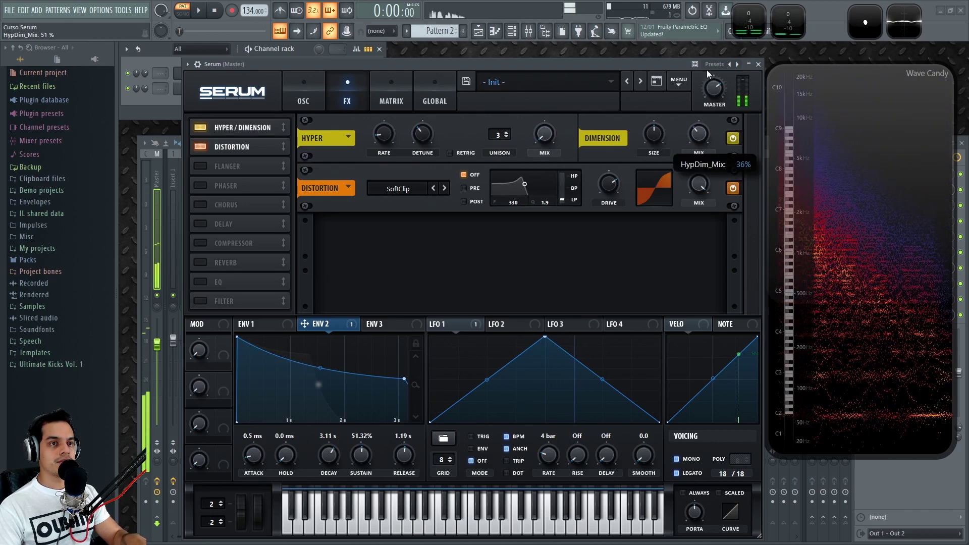
drag(653, 136, 652, 114)
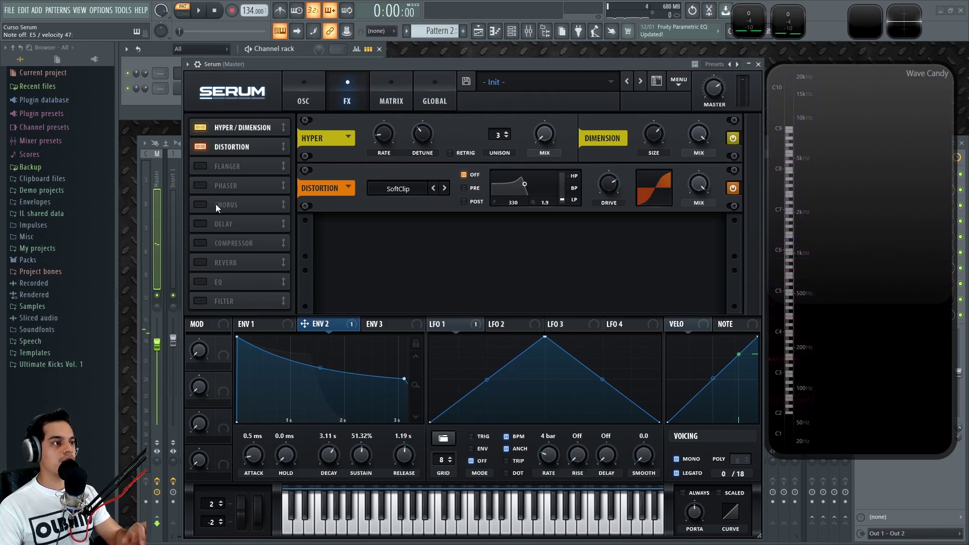
Step: Enable the hall Reverb with a 5.9 s decay and 11% high cut, and raise its size, low cut and mix
click(201, 262)
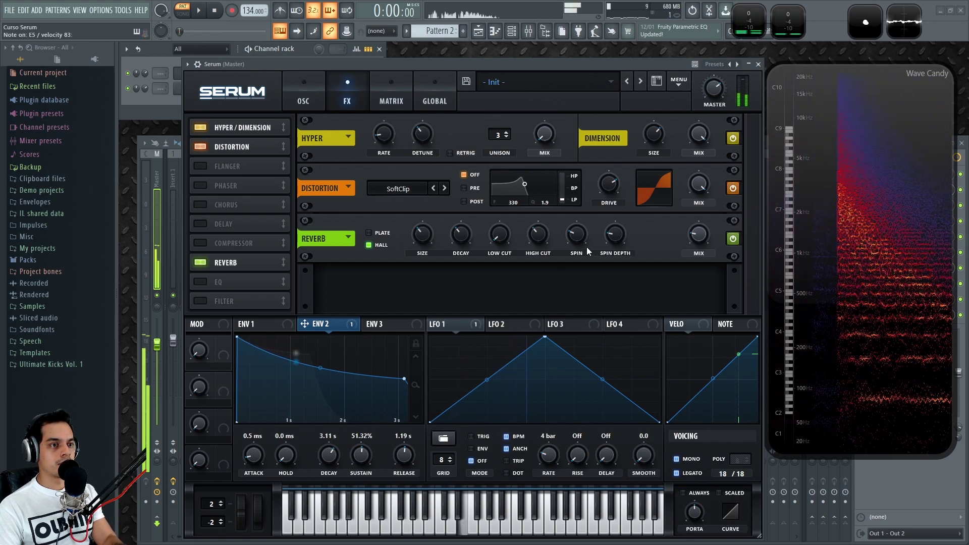
drag(457, 240, 465, 229)
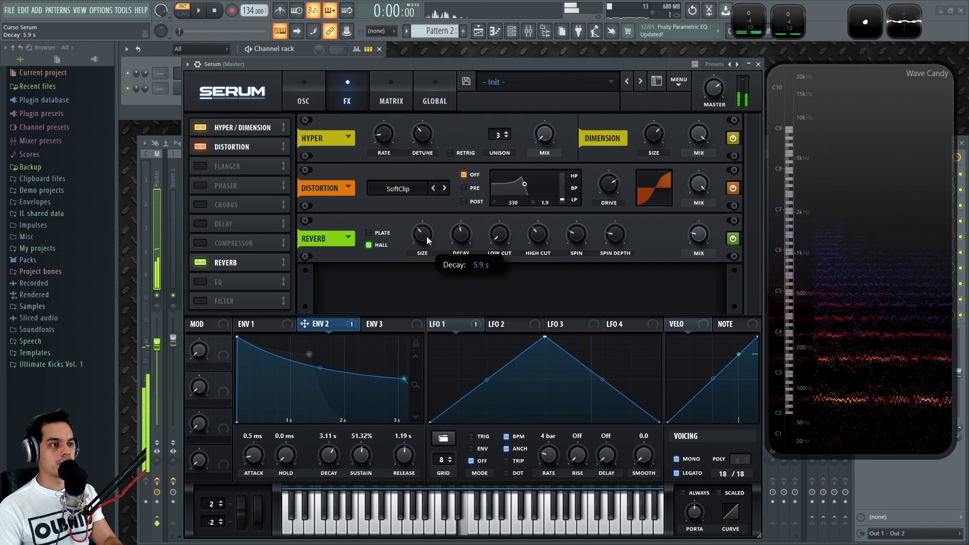
drag(500, 239, 539, 330)
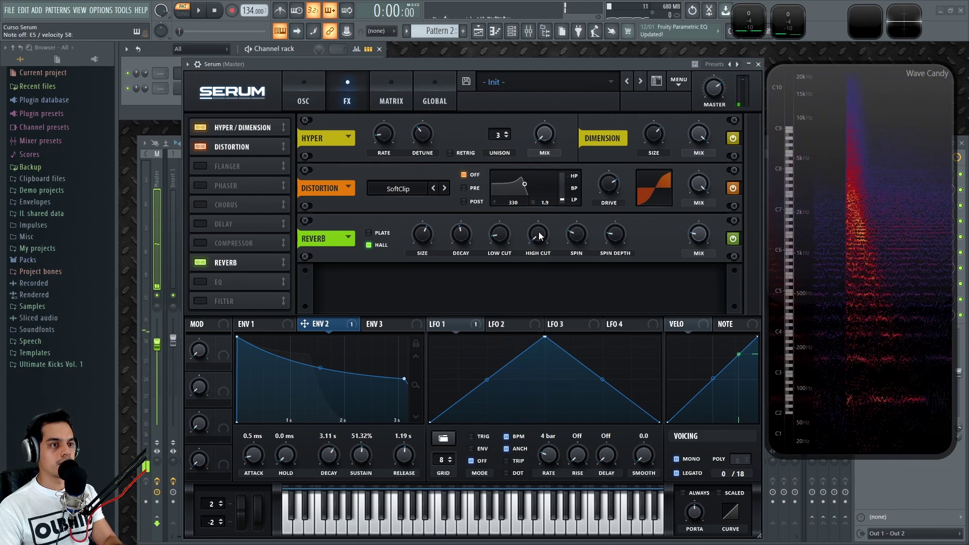
drag(540, 237, 540, 229)
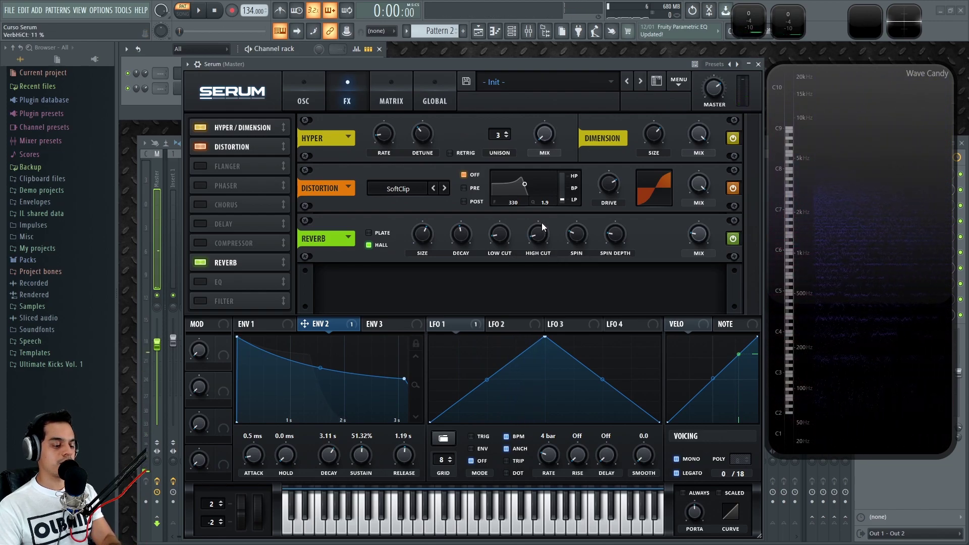
mouse_move(707, 233)
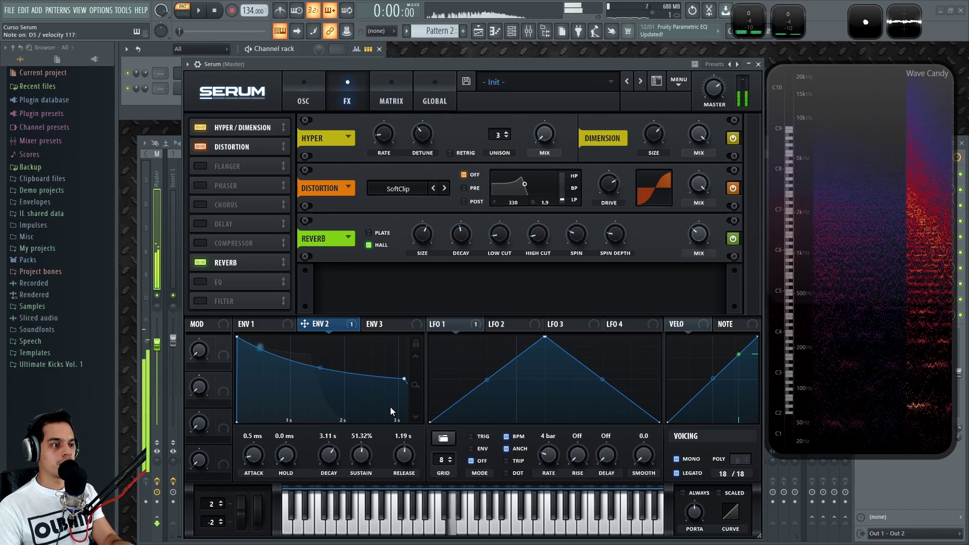
Step: Lengthen envelope 1's release to 1.35 s, and change the distortion to HardClip with an adjusted drive
drag(404, 455, 413, 451)
click(271, 325)
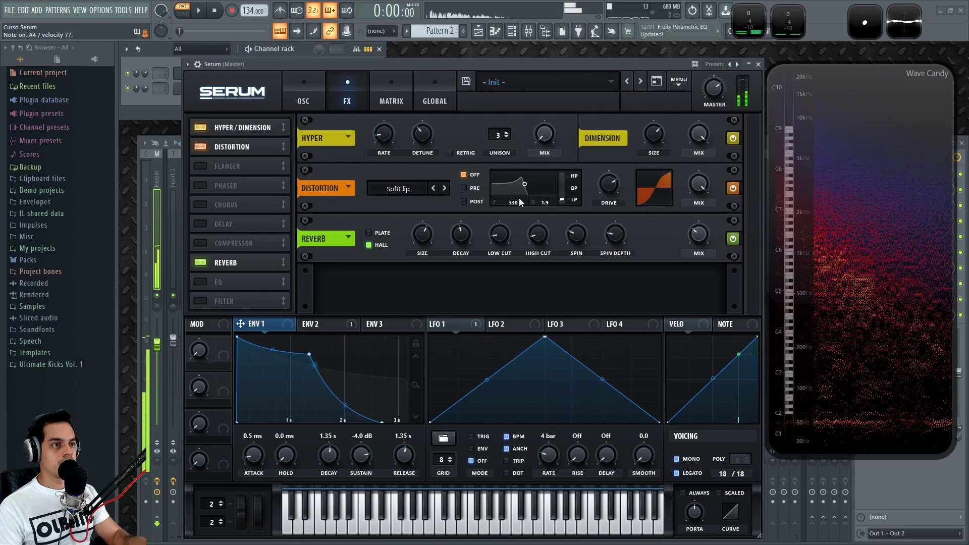
click(443, 188)
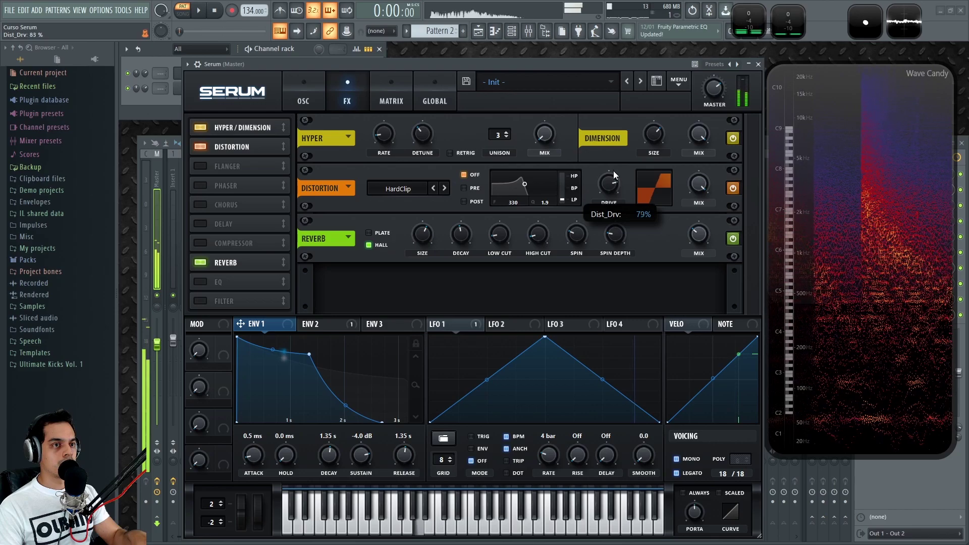
drag(613, 170, 610, 184)
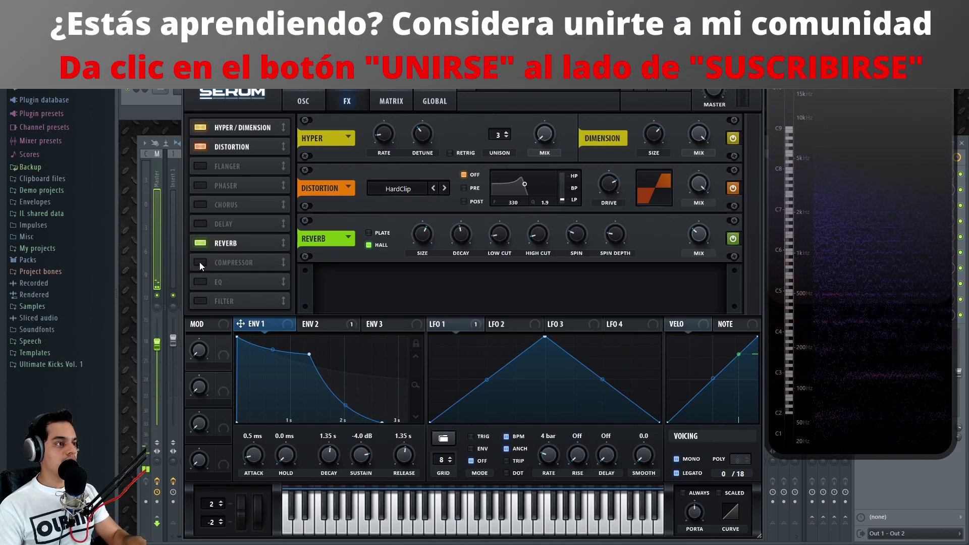
Step: Enable the Compressor after the reverb, adjust its threshold and raise its gain
click(201, 263)
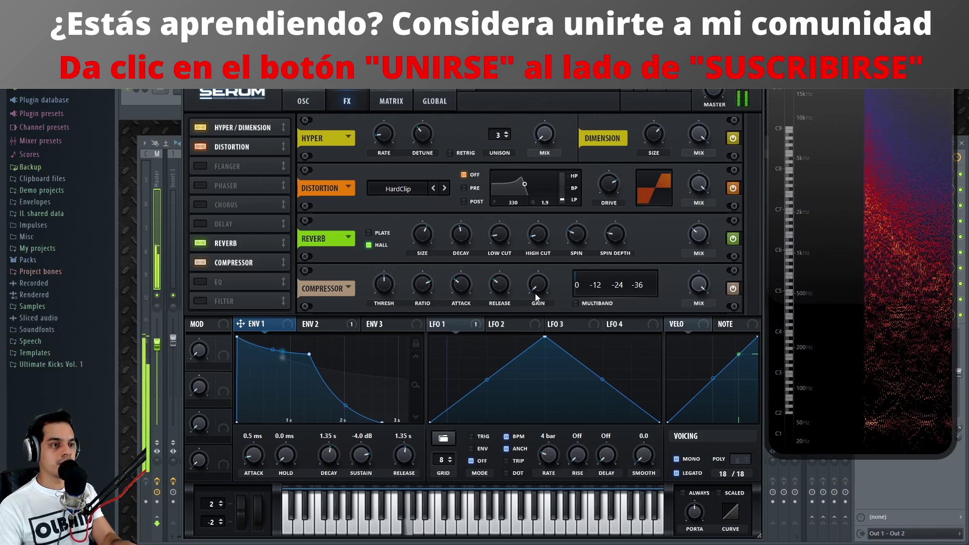
mouse_move(388, 288)
mouse_down()
mouse_move(394, 266)
mouse_move(386, 295)
mouse_move(392, 281)
mouse_up()
drag(538, 286, 543, 269)
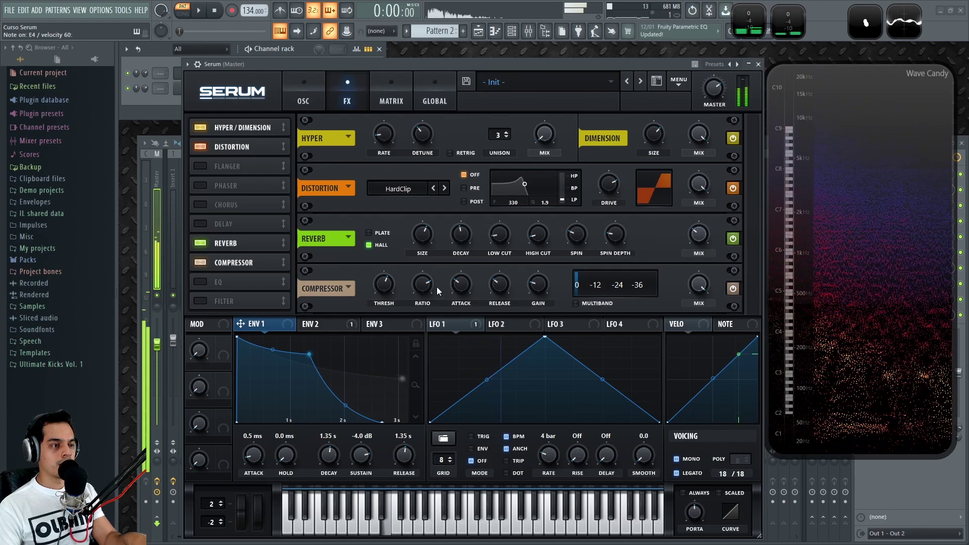
mouse_move(426, 283)
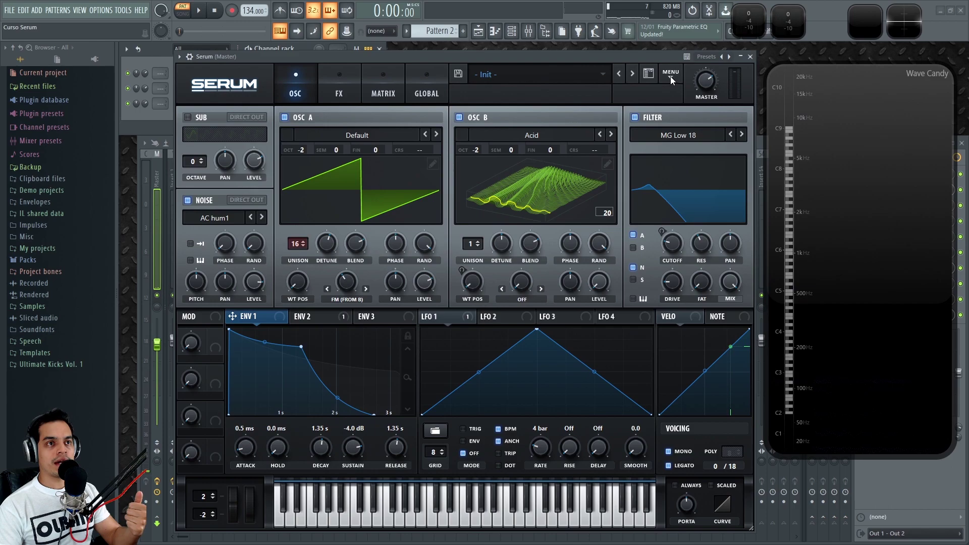
Step: Initialize the preset and load the spectral Reesey Mess 1 [SL] wavetable into oscillator A
click(671, 74)
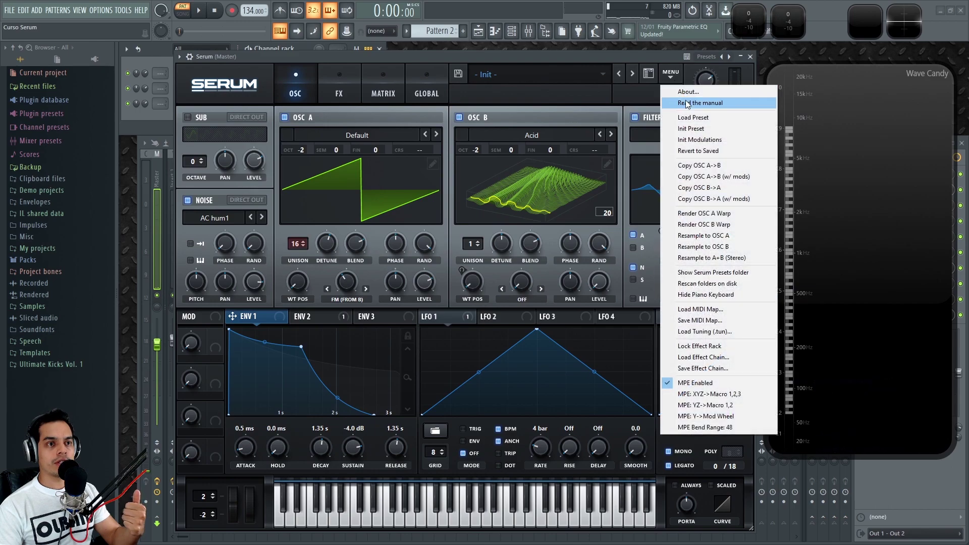
click(713, 130)
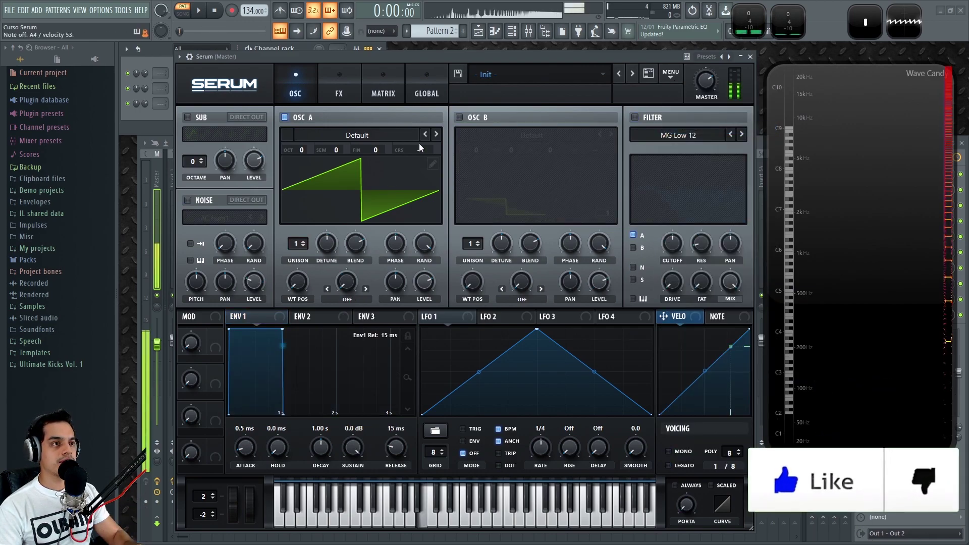
click(384, 133)
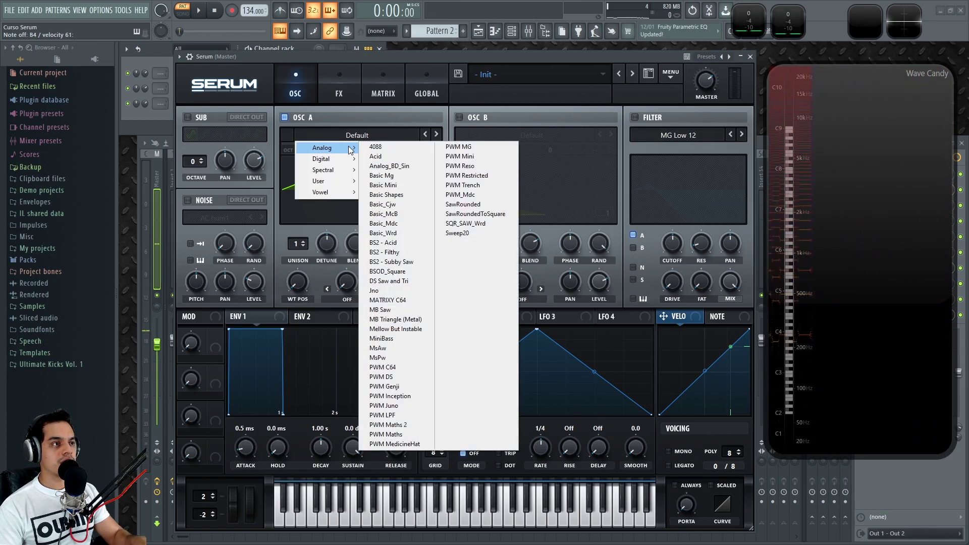
mouse_move(345, 171)
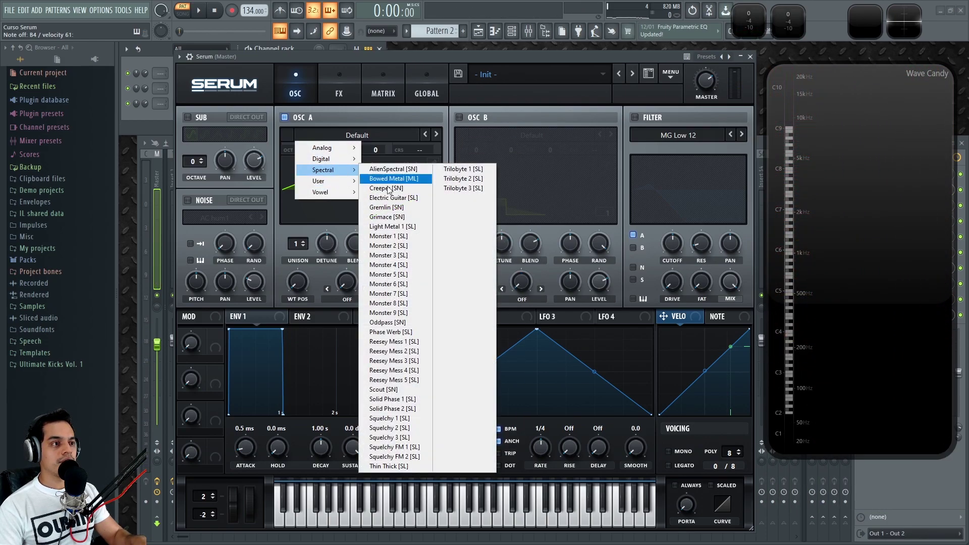
click(403, 341)
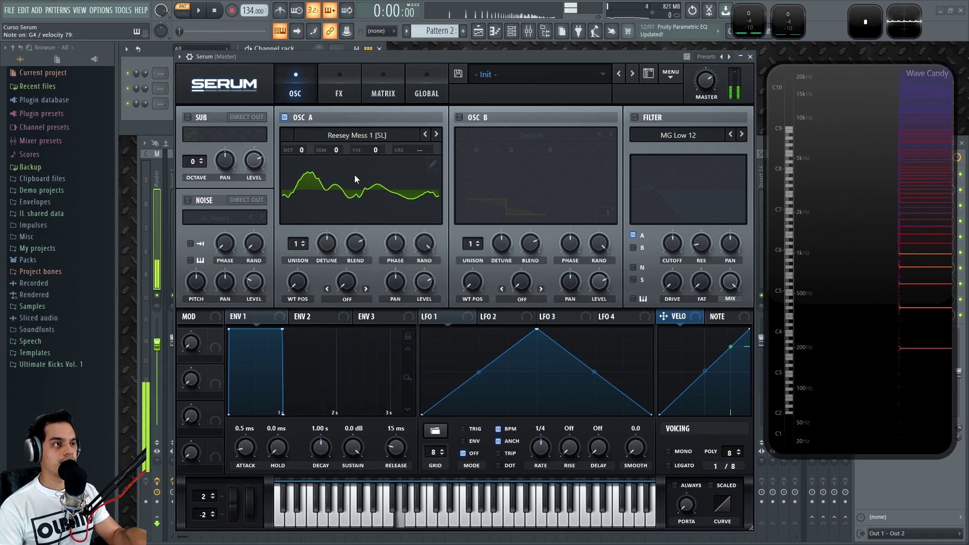
Step: Lower oscillator A to octave -2 and modulate its wavetable position with LFO 1 by 12 at a 4 bar rate
drag(297, 283, 302, 169)
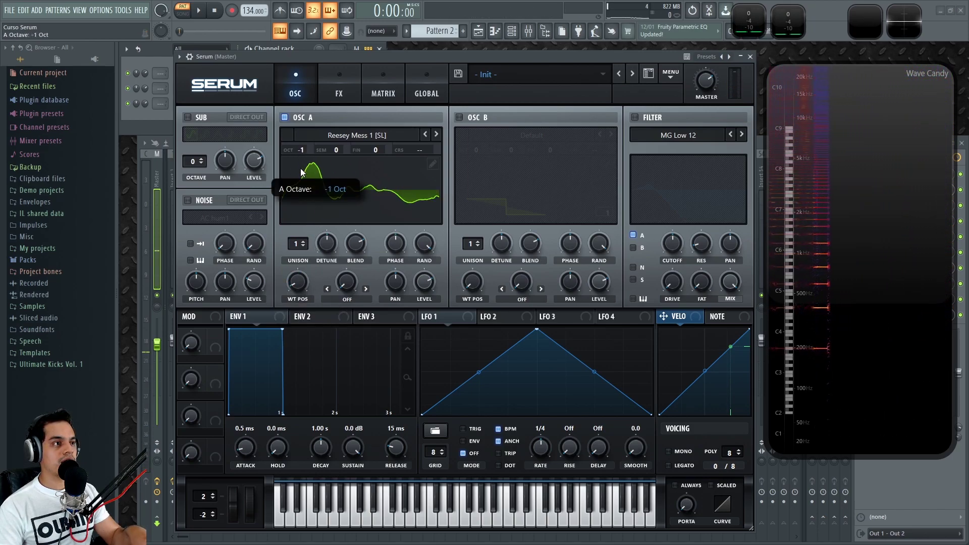
mouse_move(298, 282)
mouse_down()
mouse_move(300, 262)
mouse_move(302, 283)
mouse_up()
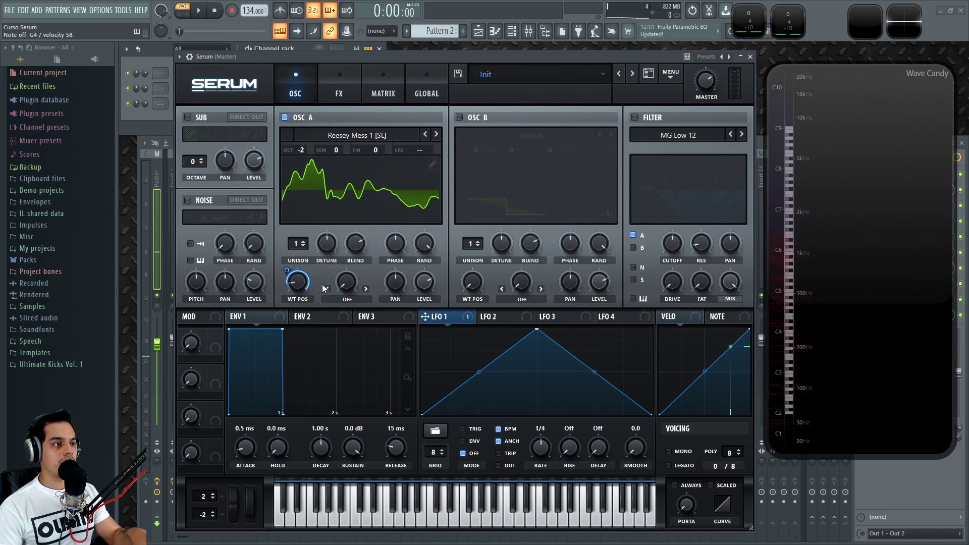
drag(285, 273, 281, 313)
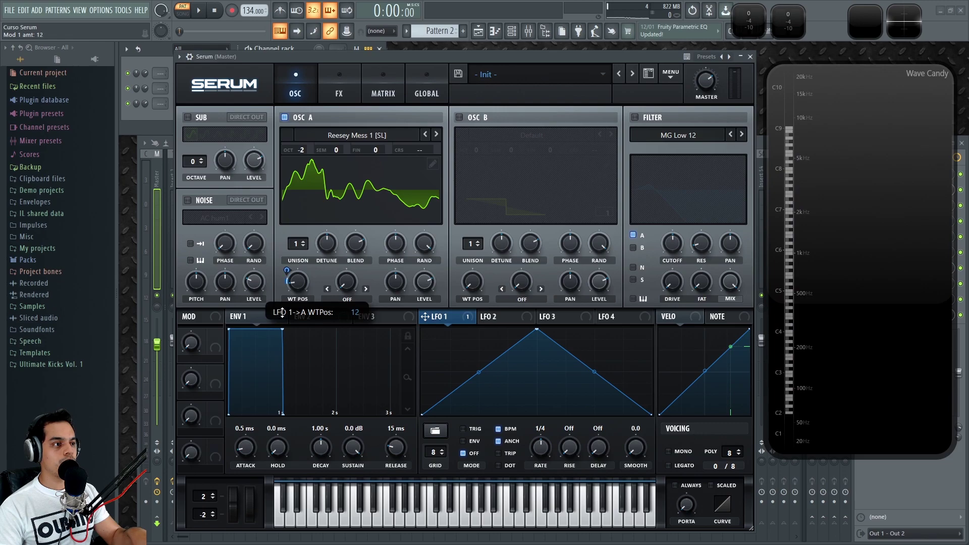
drag(531, 451, 536, 485)
key(b)
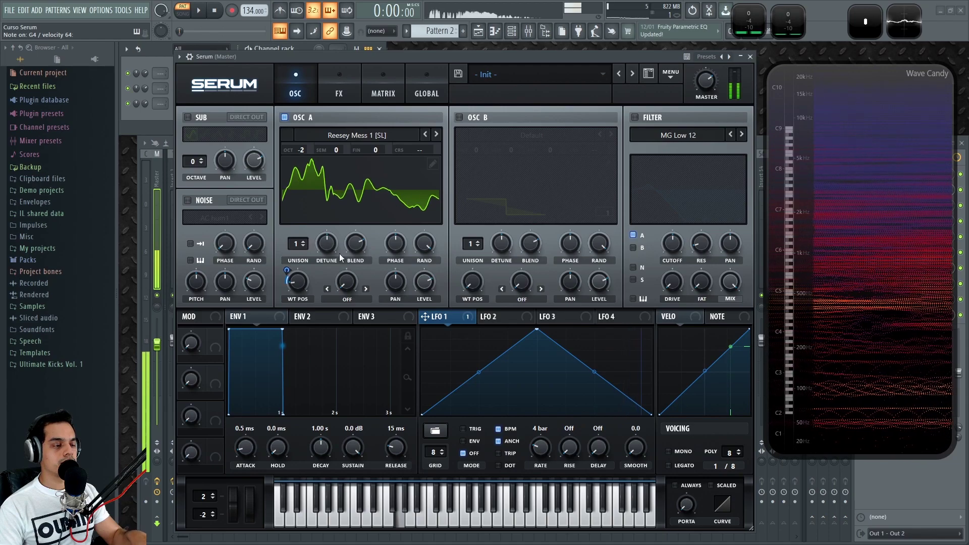
Step: Set envelope 1's release to 632 ms and sustain to -0.3 dB, and turn on Mono voicing
drag(399, 437, 405, 437)
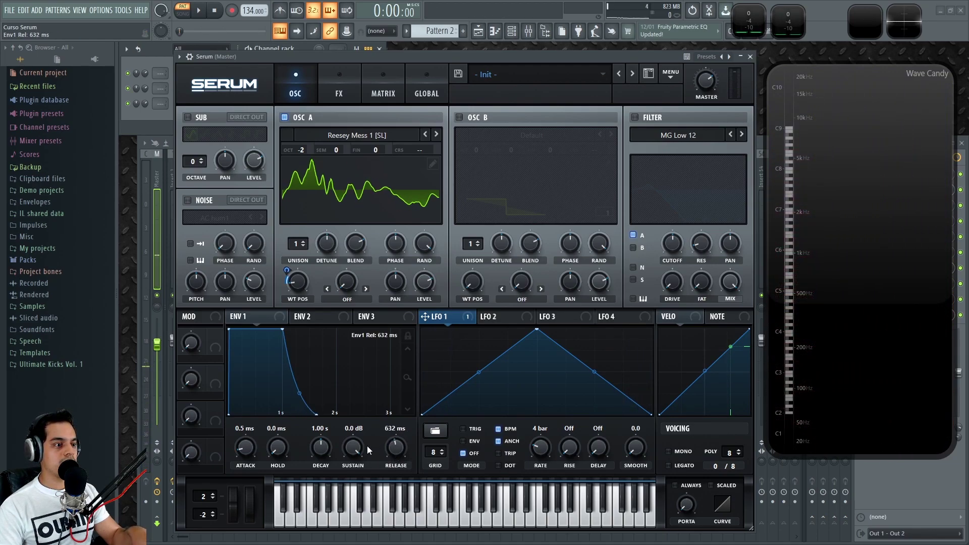
click(669, 451)
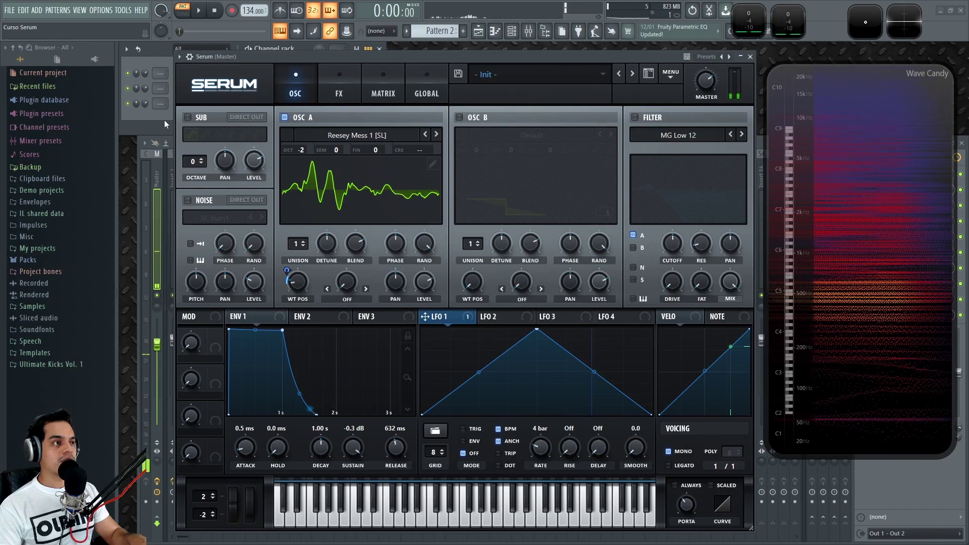
Step: Enable the sub oscillator with a sine wave at octave -2, raise its level and route it to Direct Out
click(187, 117)
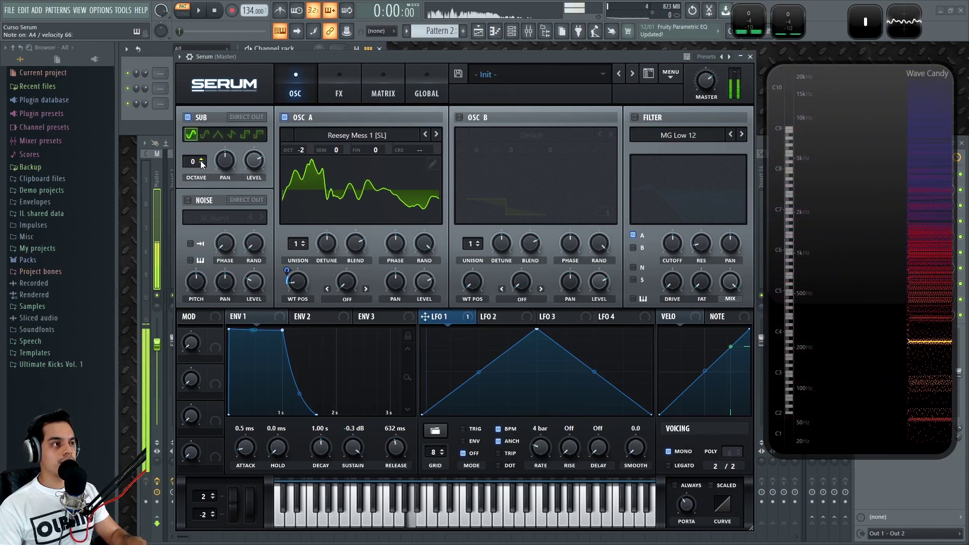
click(202, 163)
click(202, 164)
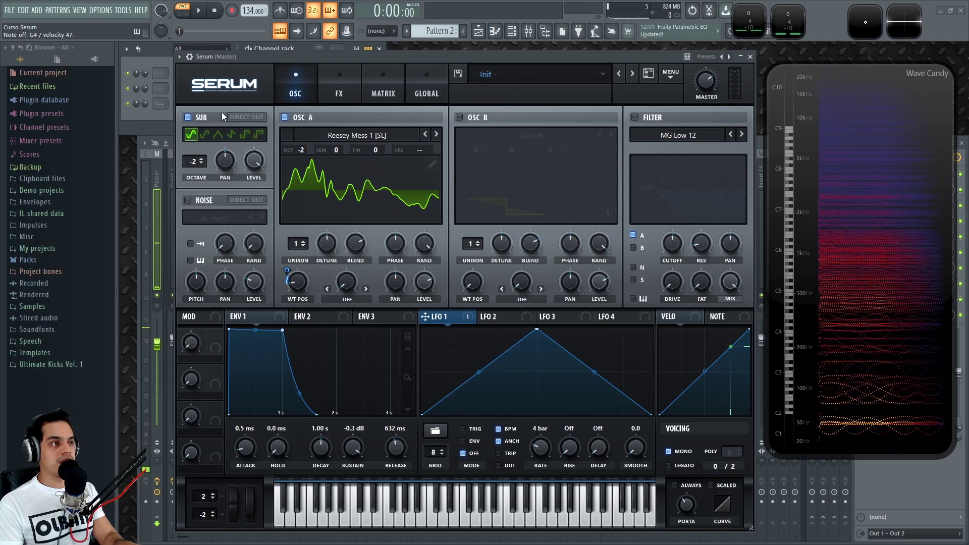
click(246, 117)
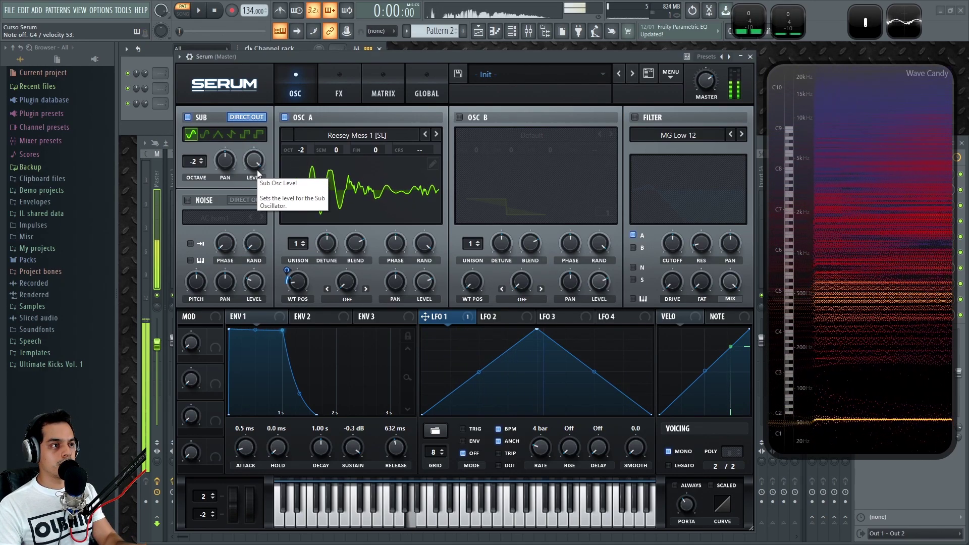
Step: Set oscillator A to 4 unison voices and lower their detune
click(302, 241)
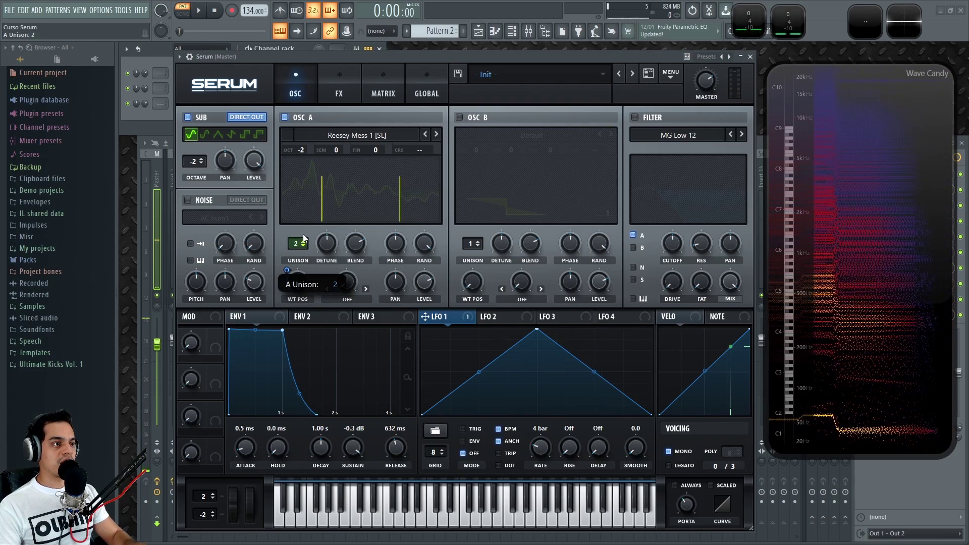
click(303, 240)
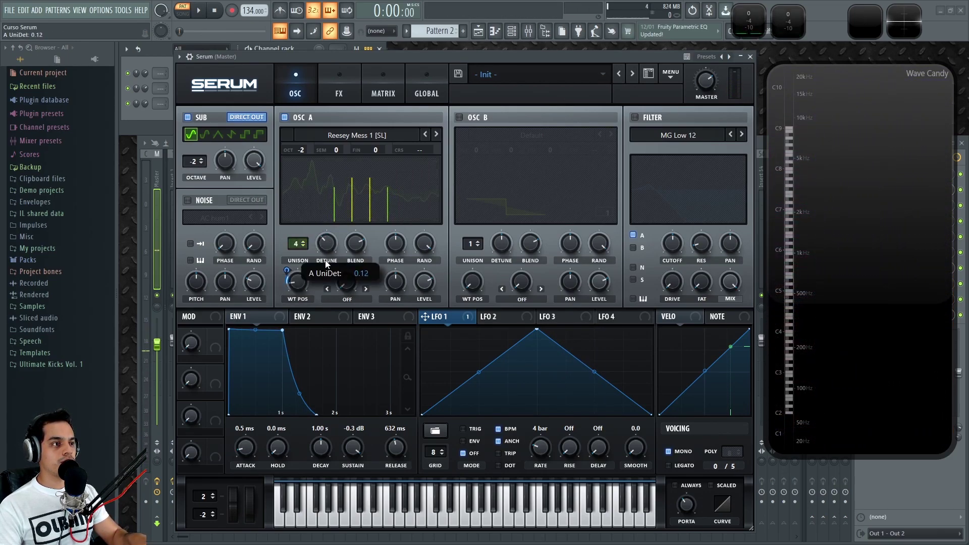
drag(331, 285, 331, 286)
drag(327, 242, 326, 254)
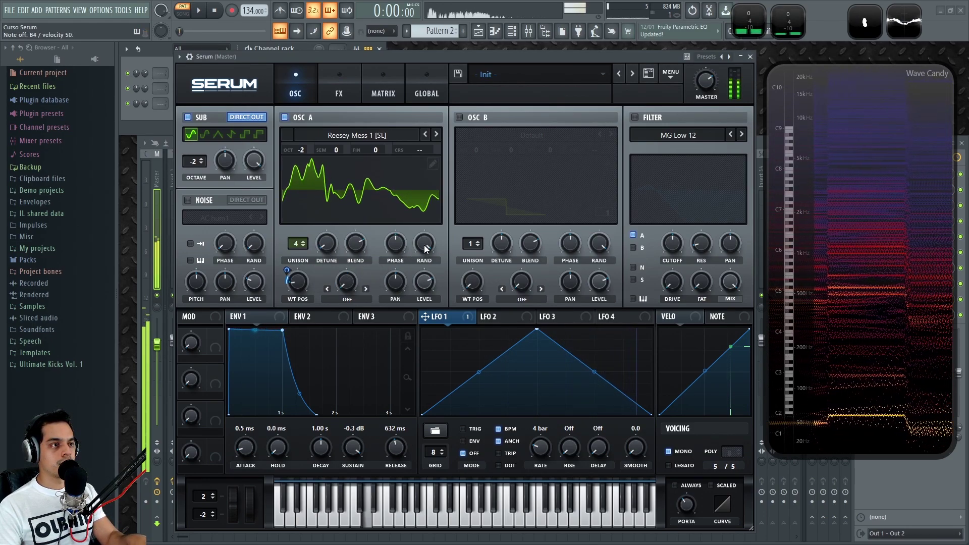
Step: Reduce oscillator A's random phase, fine-tune its detune and shorten envelope 1's release to 470 ms
drag(427, 251, 429, 331)
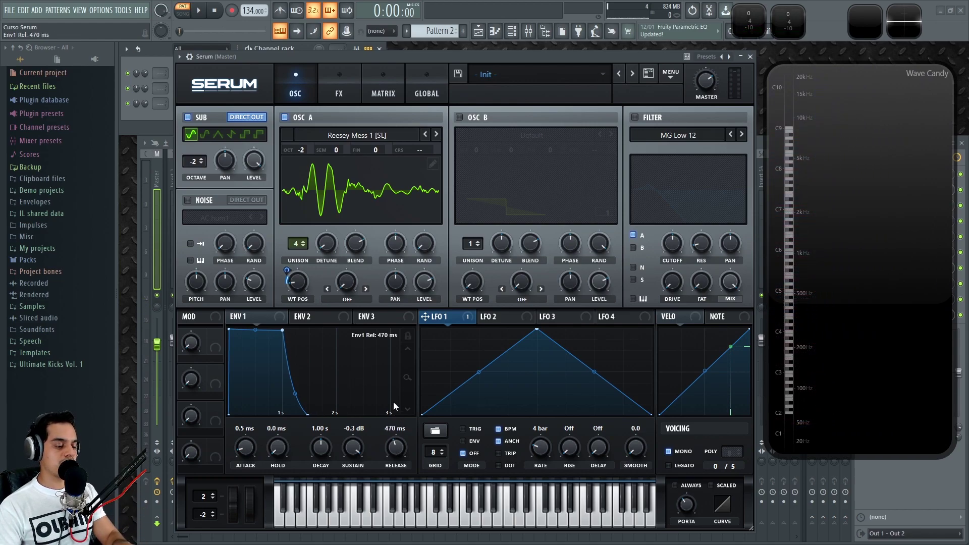
mouse_move(326, 251)
mouse_down()
mouse_move(328, 243)
mouse_move(325, 259)
mouse_up()
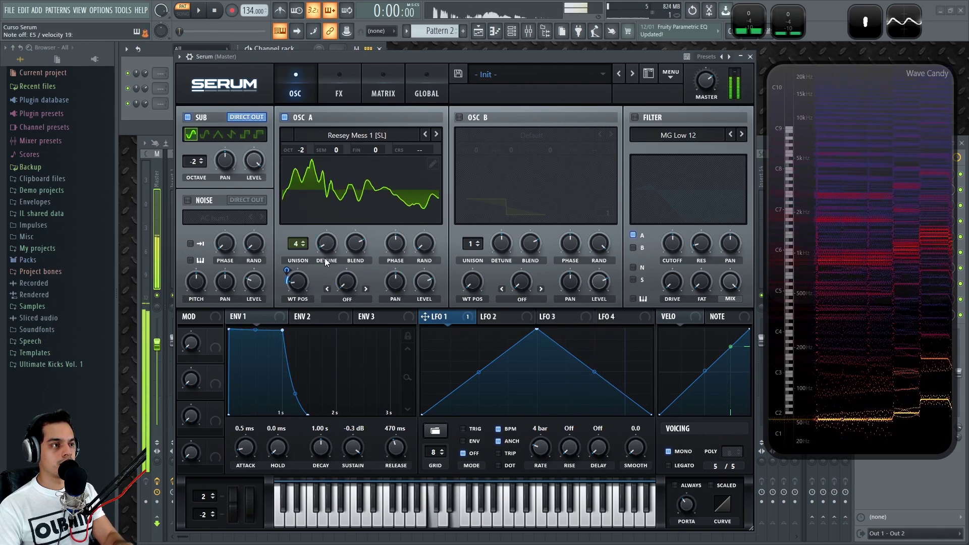
click(425, 246)
drag(425, 246, 426, 210)
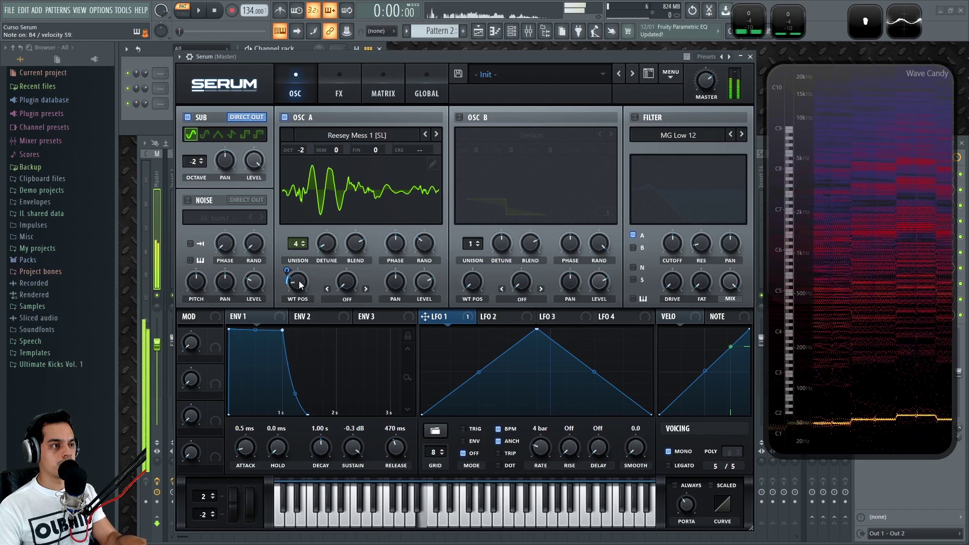
Step: Adjust oscillator A's wavetable position modulation and set LFO 1 to a 2 bar rate in Trig mode
drag(299, 287, 300, 282)
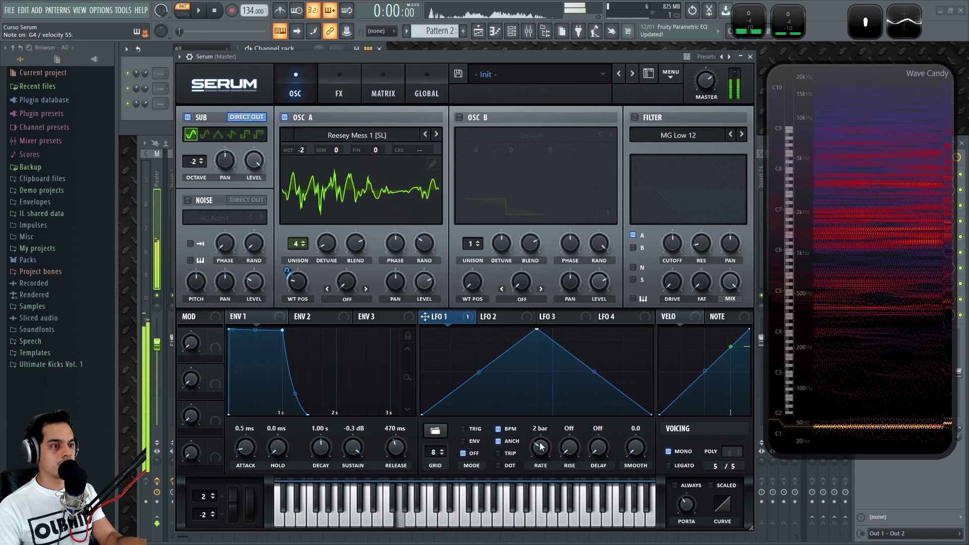
click(465, 429)
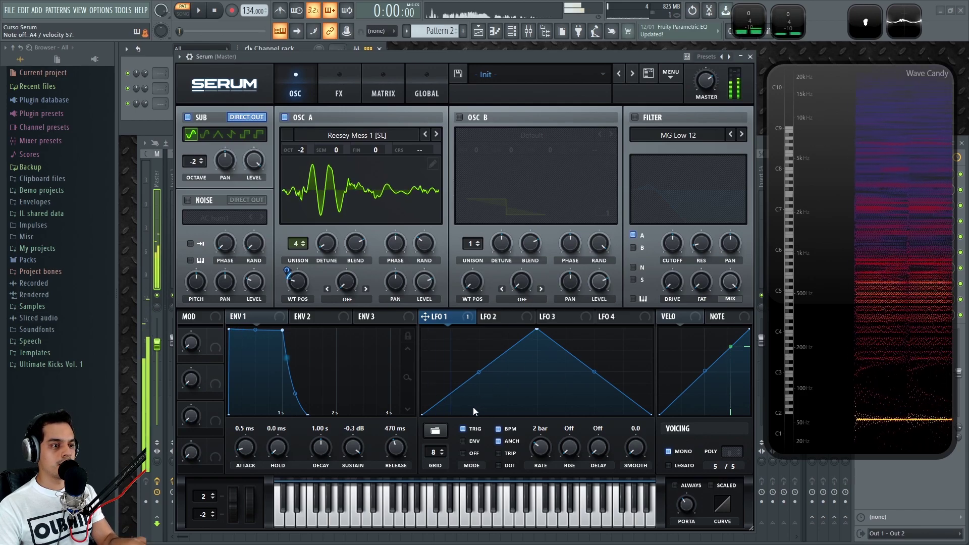
mouse_move(464, 431)
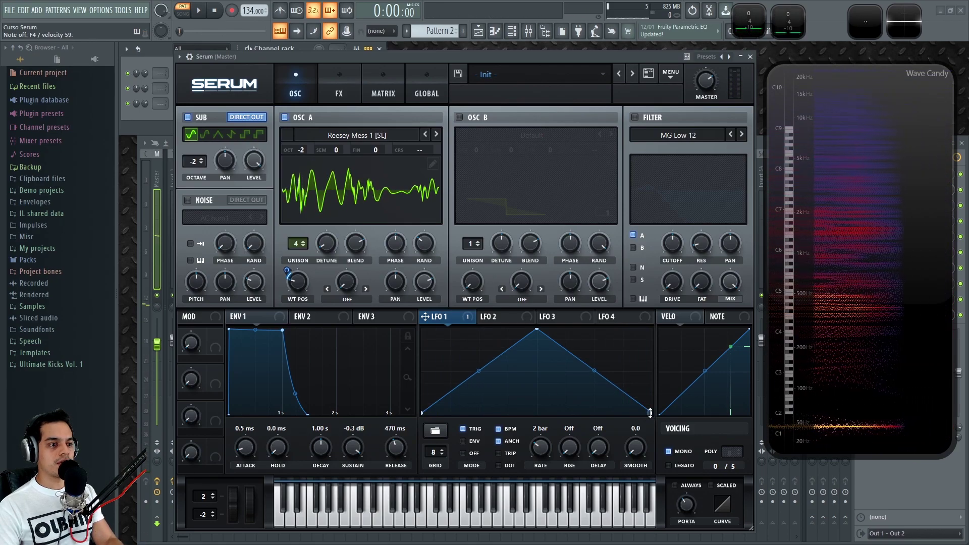
Step: Bow both slopes of LFO 1's triangle outward into a rounded plateau and switch the LFO to Env mode
drag(596, 388, 607, 352)
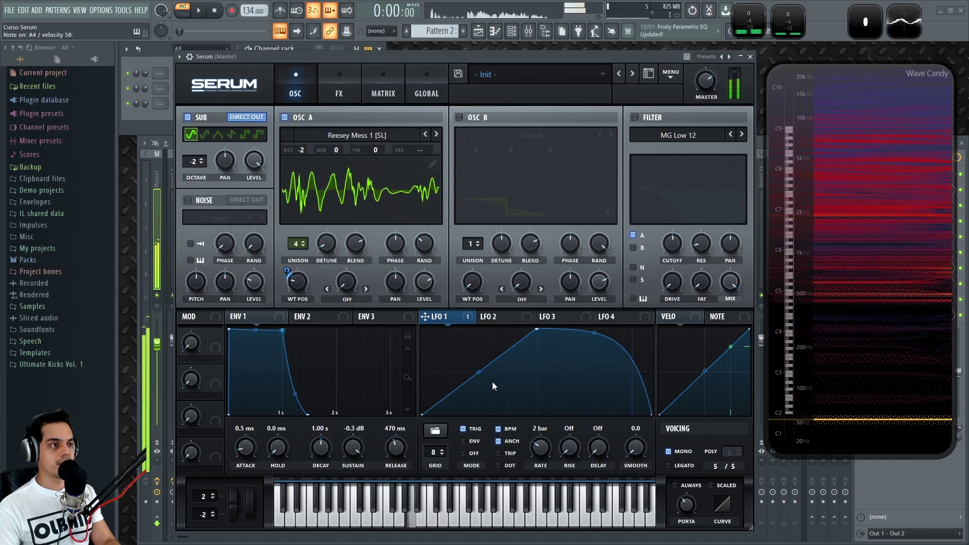
drag(480, 374, 474, 344)
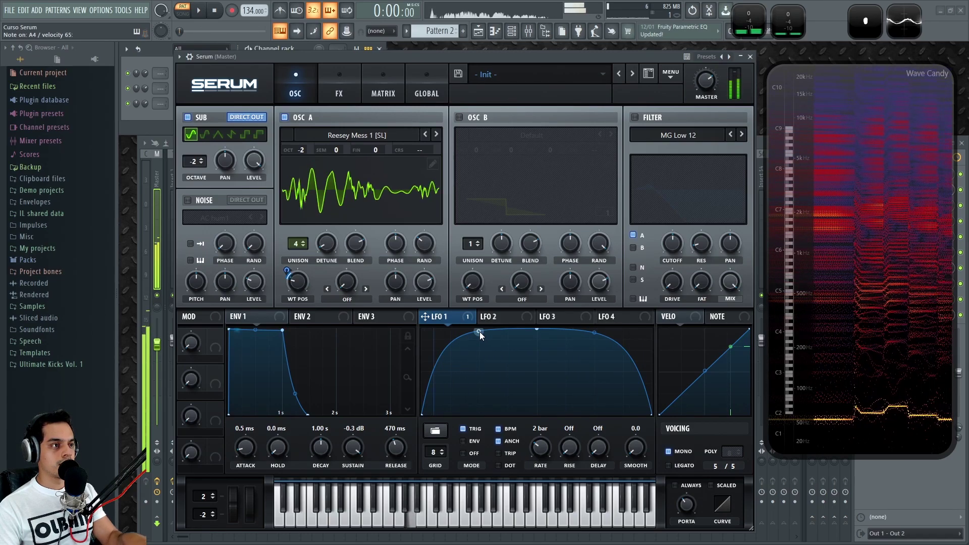
click(463, 442)
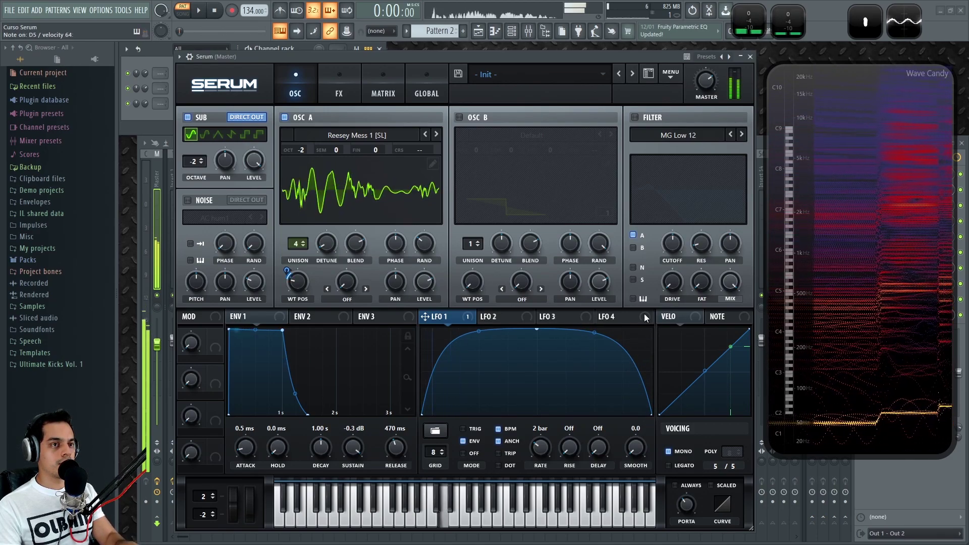
Step: Enable the filter for oscillator A as MG Low 18, raising its resonance and drive and setting the cutoff to 9620 Hz
click(635, 117)
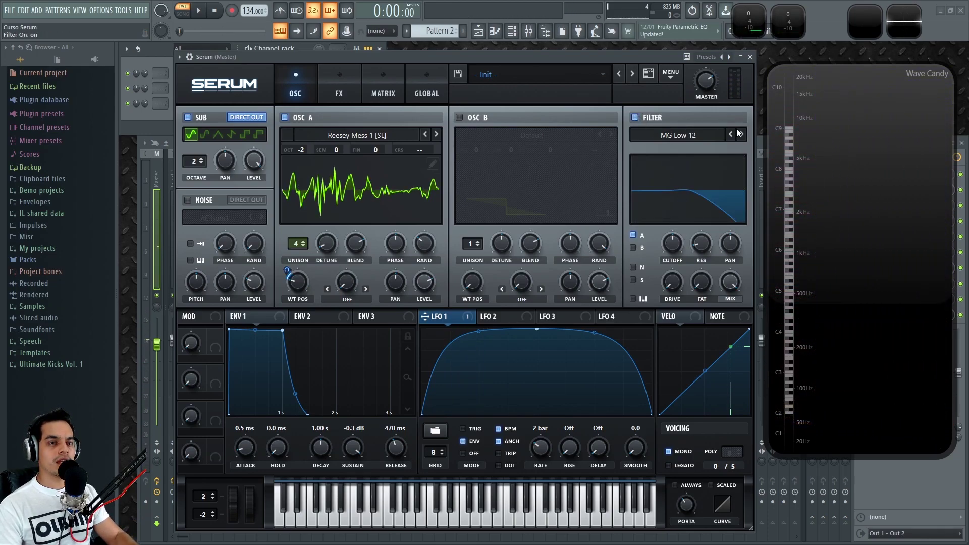
drag(697, 247, 702, 222)
drag(668, 290, 677, 198)
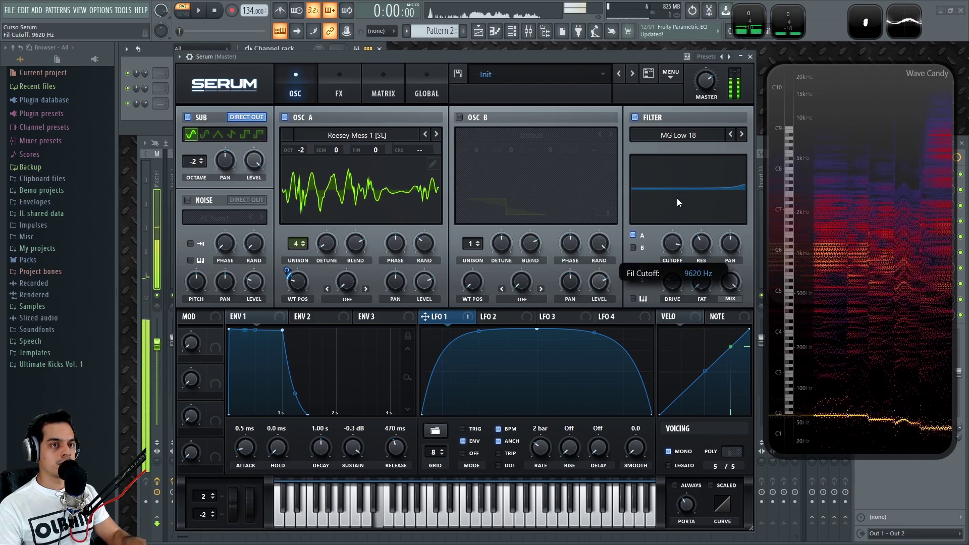
Step: Modulate the filter cutoff with envelope 2 from a 358 Hz base, using 0% sustain and a 1.65 s decay, and increase the modulation amount
click(327, 316)
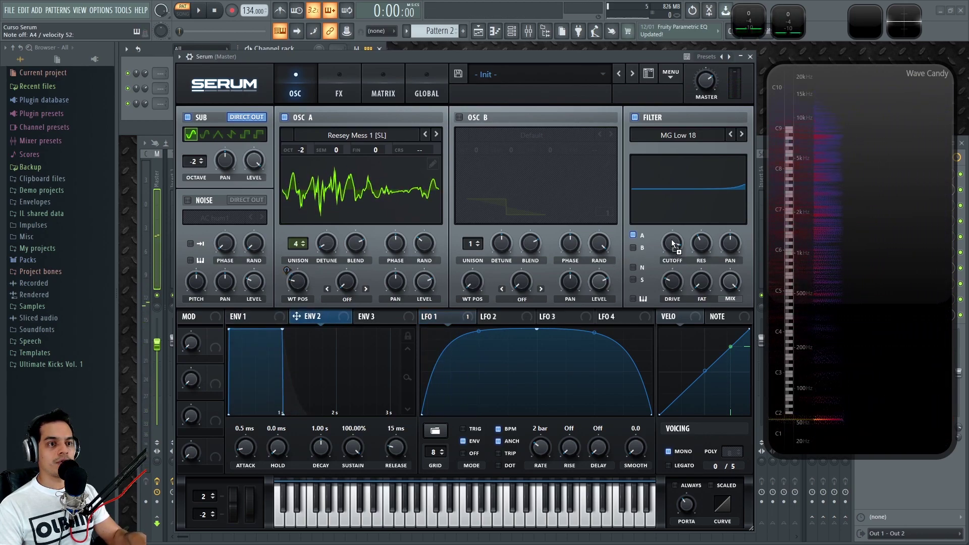
drag(675, 245, 669, 288)
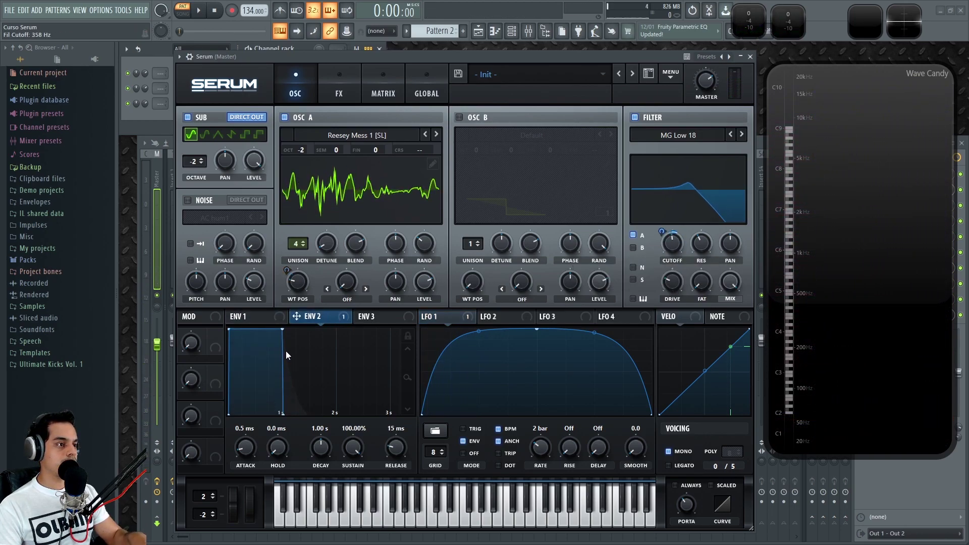
drag(281, 330, 279, 383)
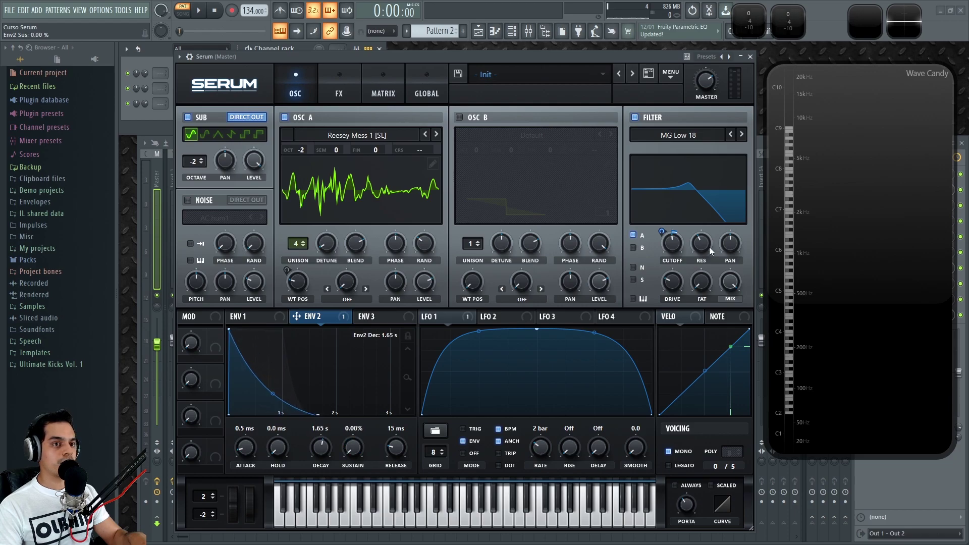
drag(663, 234, 664, 229)
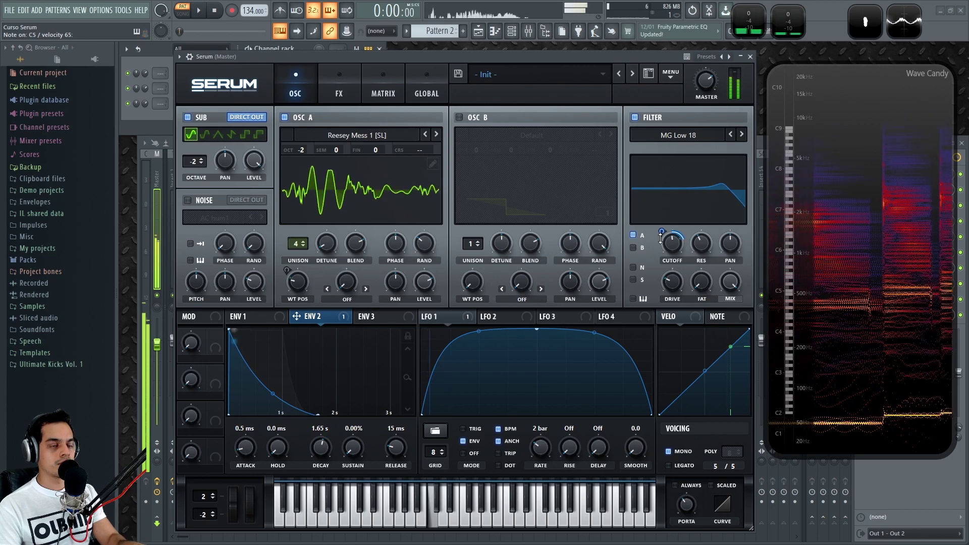
Step: Raise the filter cutoff to 1952 Hz, steepen envelope 2's decay curve and shorten its decay to 445 ms
drag(673, 243, 677, 237)
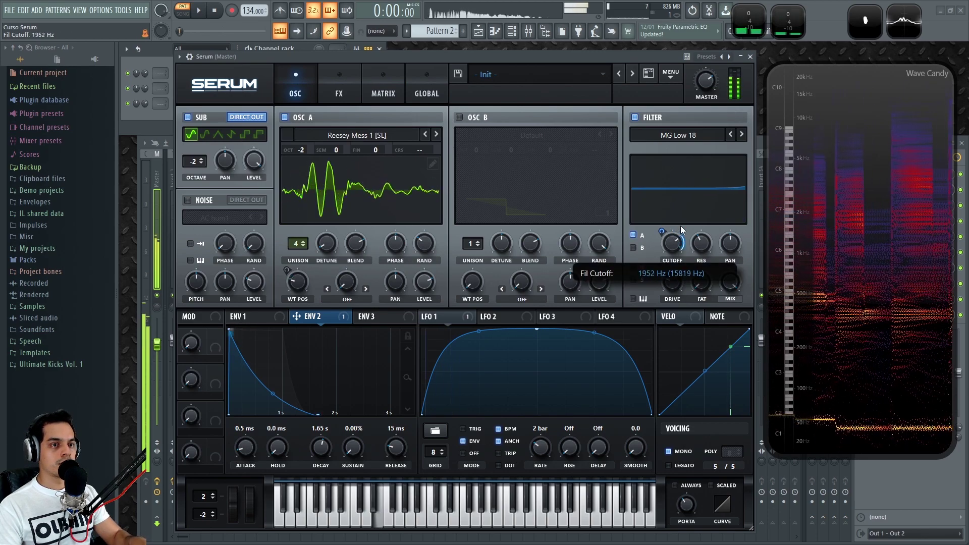
drag(272, 401, 265, 420)
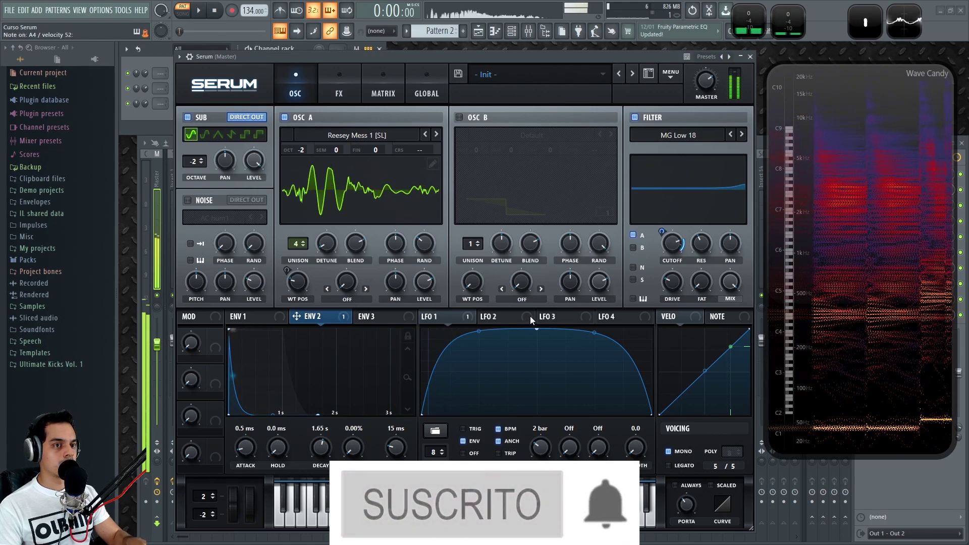
drag(321, 451, 321, 466)
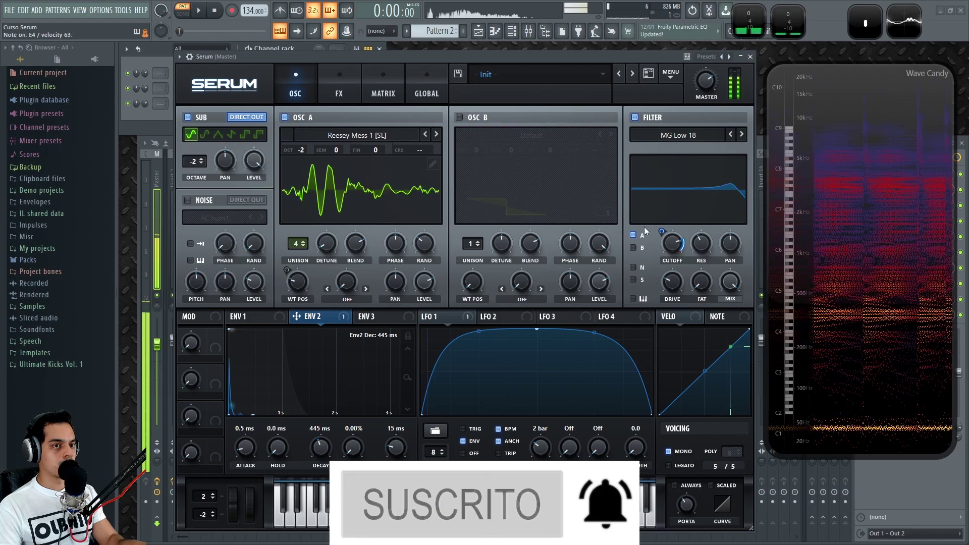
Step: Map Macro 1 to the filter cutoff, adjust its modulation depth and sweep the macro down to its minimum
drag(666, 237, 672, 220)
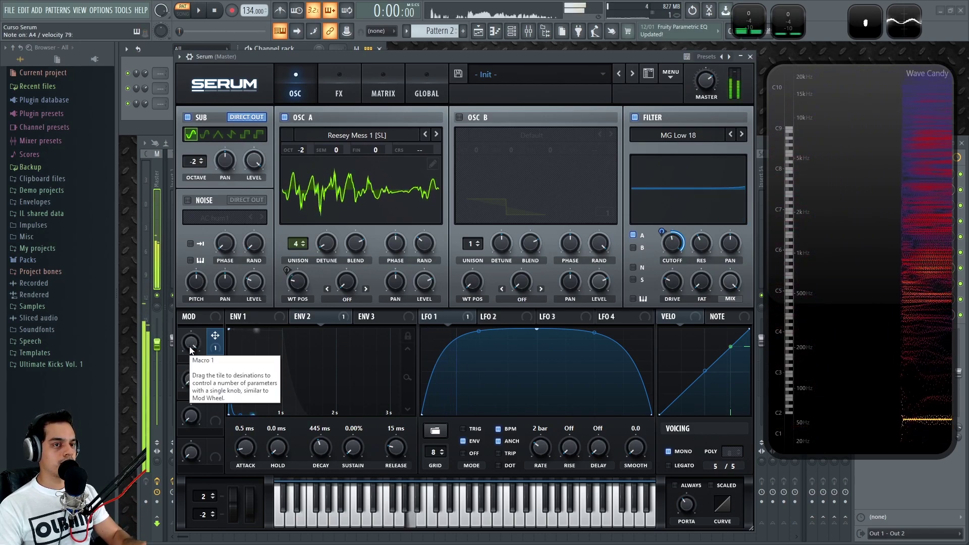
drag(190, 348, 198, 413)
drag(206, 340, 196, 466)
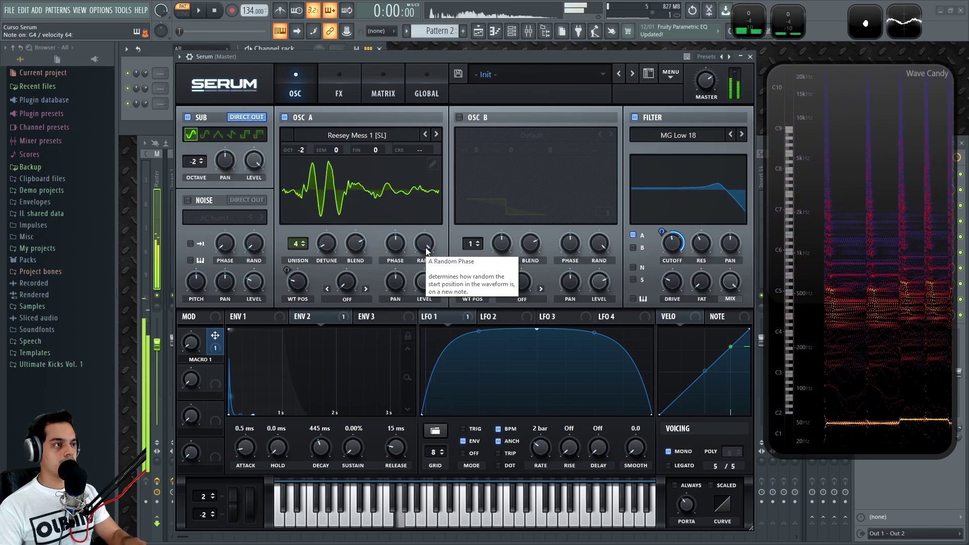
Step: Set oscillator A's random phase to 100% and lower the filter resonance, auditioning the sound with Macro 1 sweeps
drag(425, 248, 434, 172)
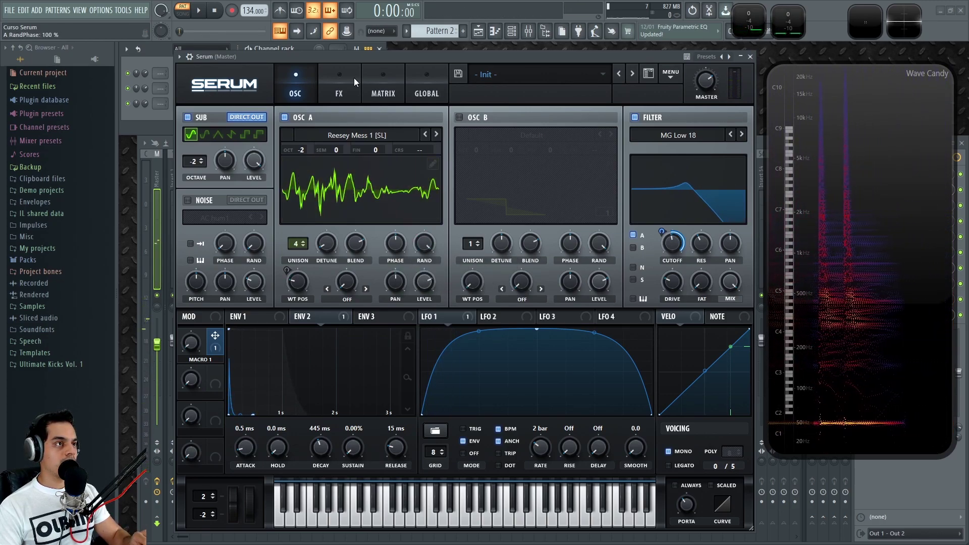
drag(191, 352, 200, 263)
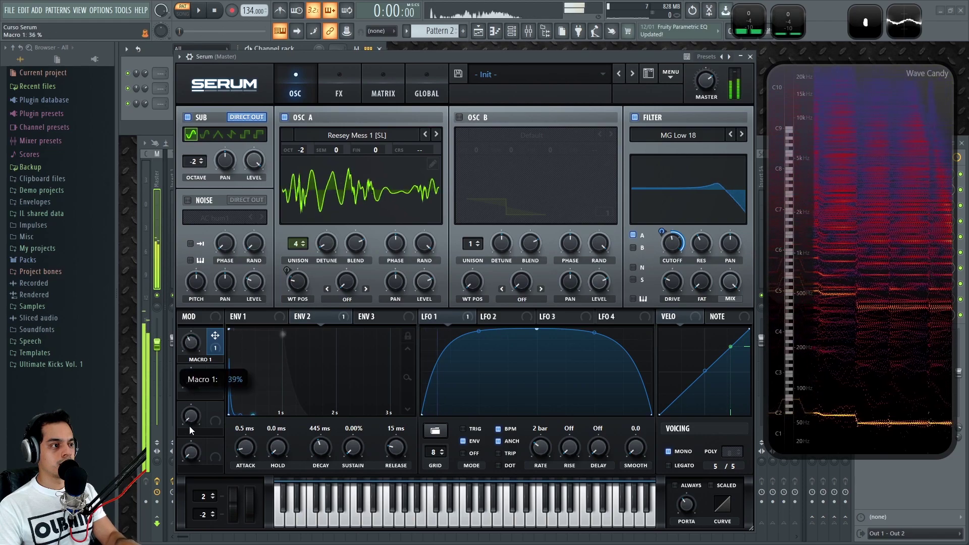
drag(702, 247, 698, 258)
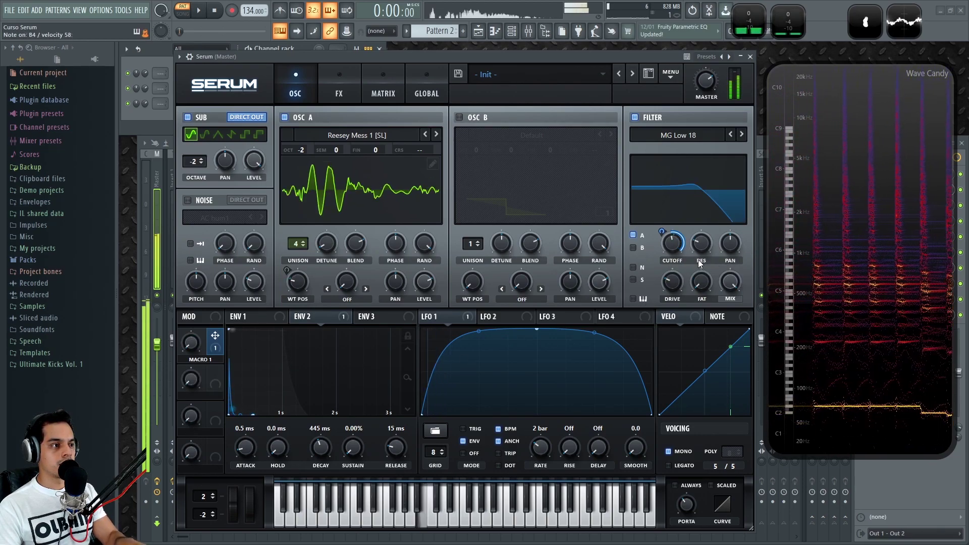
Step: Enable the Tube distortion effect and raise its drive to 69%
click(346, 88)
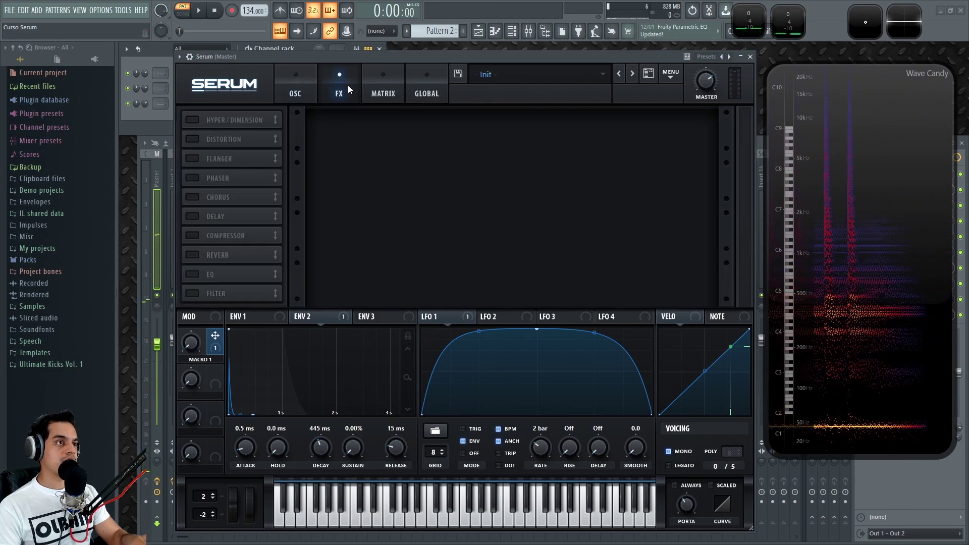
click(193, 140)
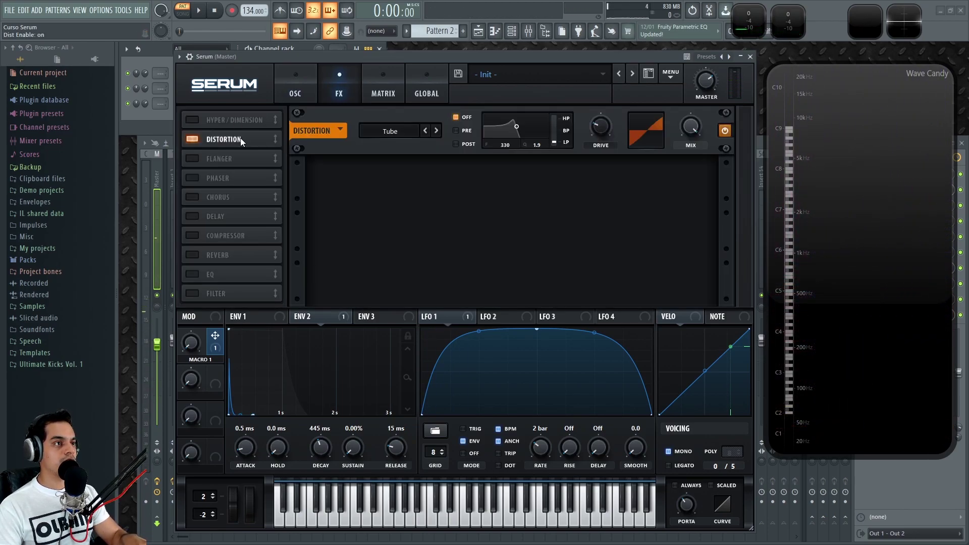
drag(605, 128, 608, 80)
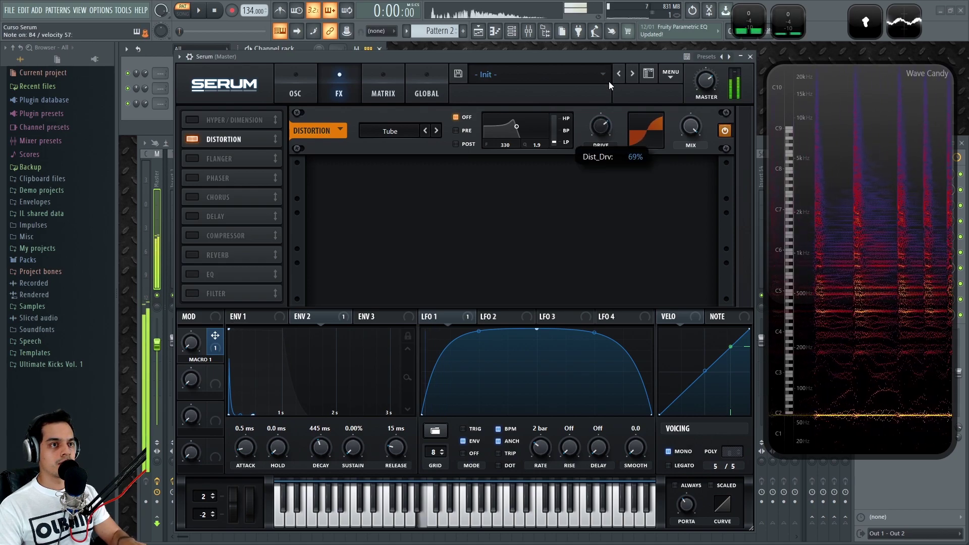
Step: Return to the oscillator page and sweep Macro 1 up to its maximum to audition the distorted bass
click(297, 93)
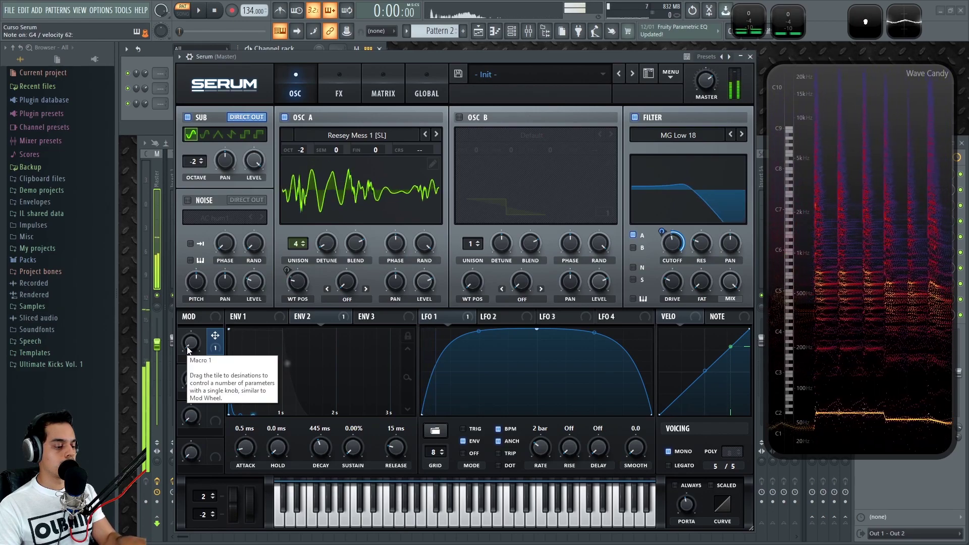
drag(188, 349, 192, 326)
drag(194, 288, 210, 234)
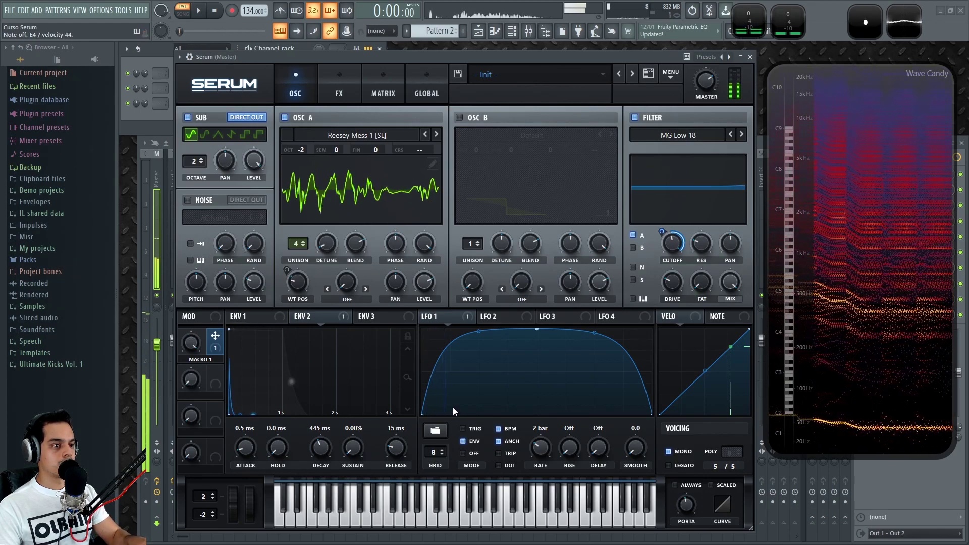
Step: Reshape LFO 1 into a wide valley with high ends and a low middle, auditioning it across Macro 1's range
drag(422, 413, 425, 310)
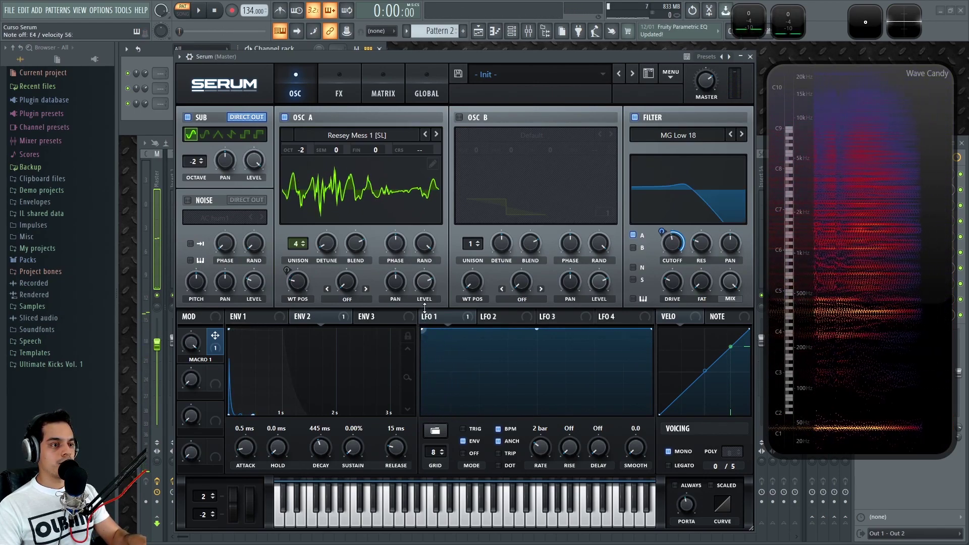
drag(538, 330, 605, 425)
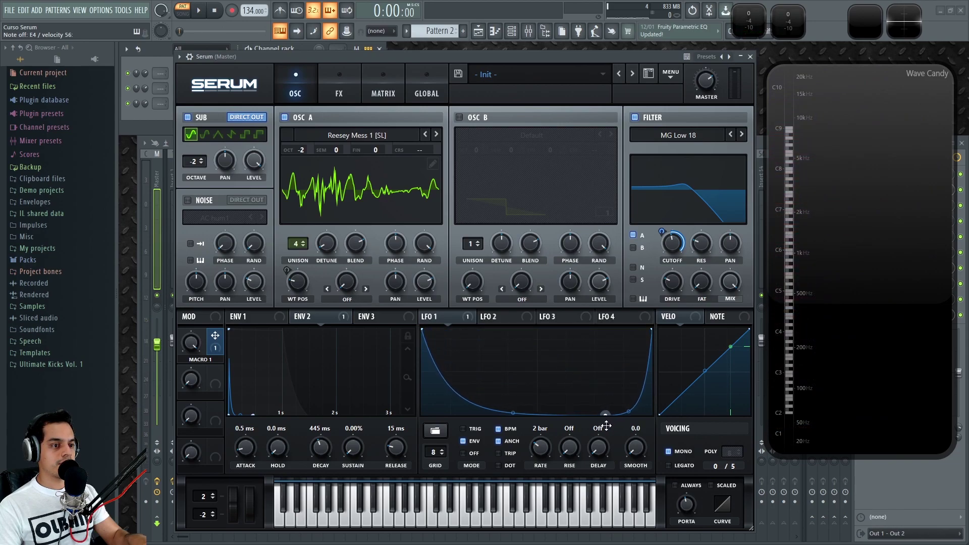
drag(516, 411, 508, 417)
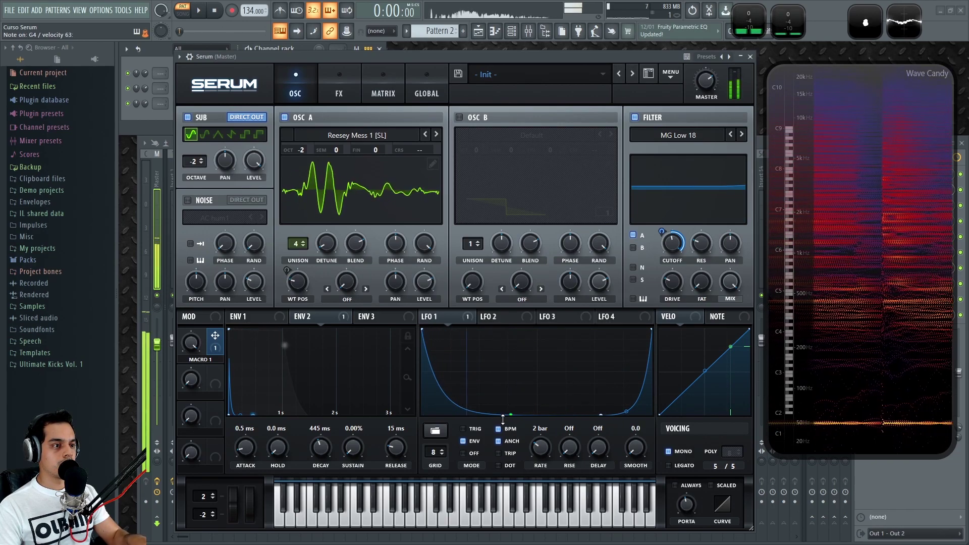
drag(191, 342, 196, 222)
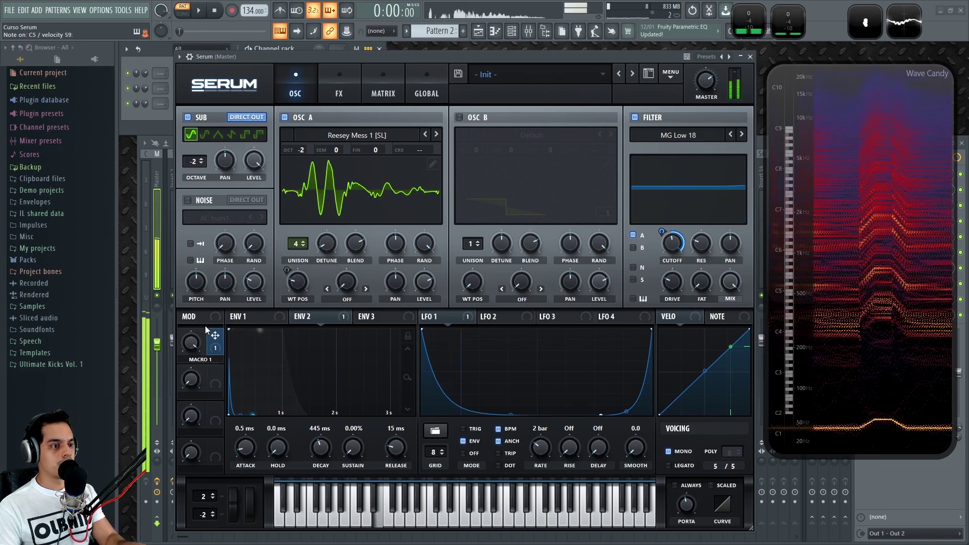
drag(191, 345, 228, 467)
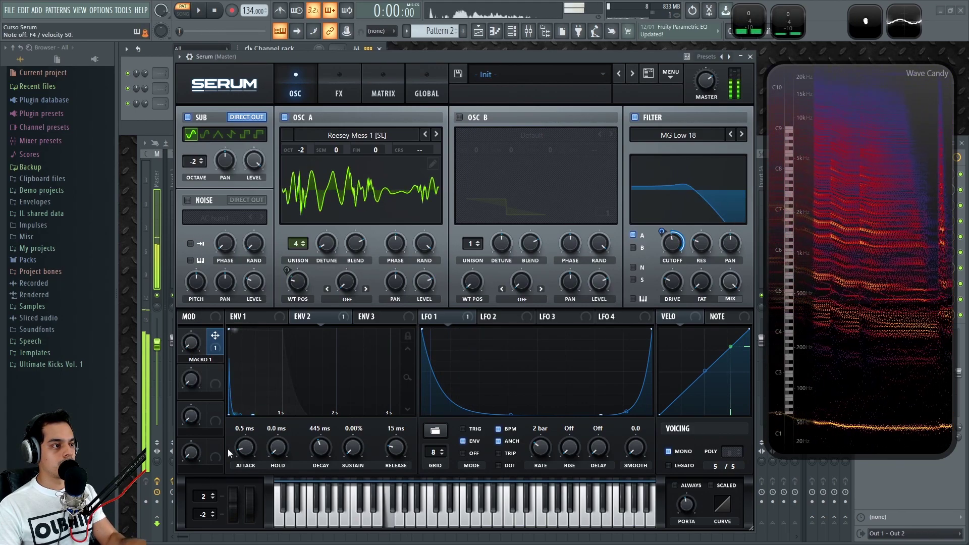
Step: Add a Hall reverb ahead of the compressor with a raised low cut, leave the compressor bypassed and set the distortion drive to 80%
click(346, 76)
click(384, 82)
click(354, 80)
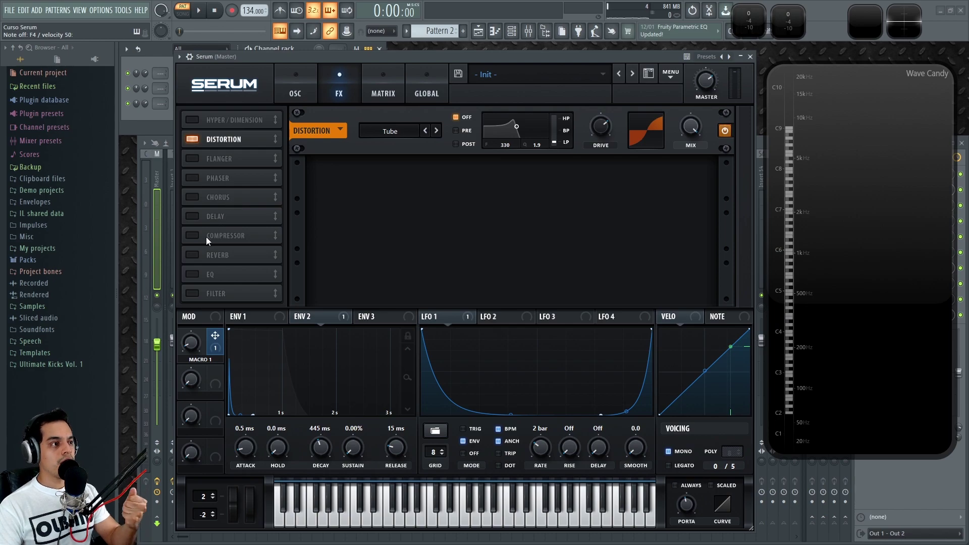
click(193, 236)
click(192, 254)
drag(225, 238, 225, 234)
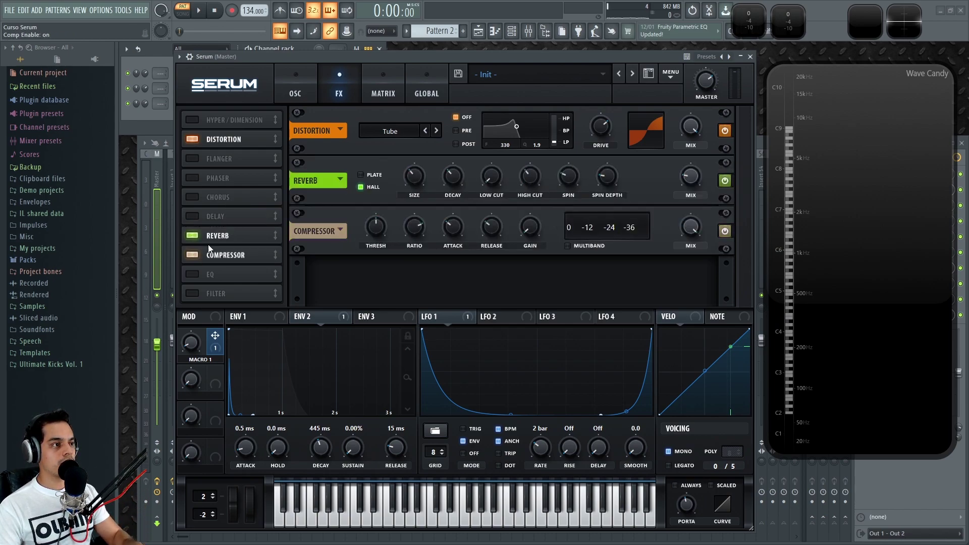
click(207, 254)
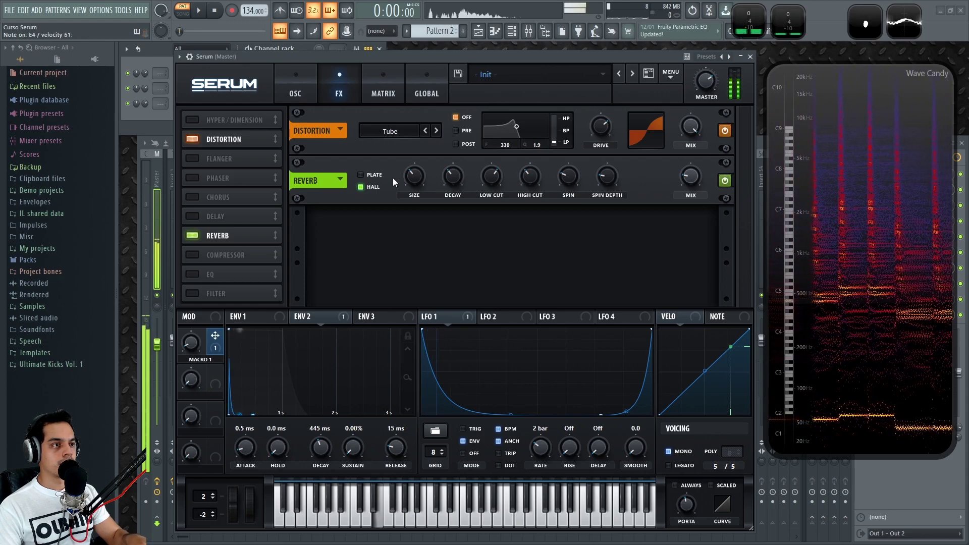
drag(492, 176, 491, 187)
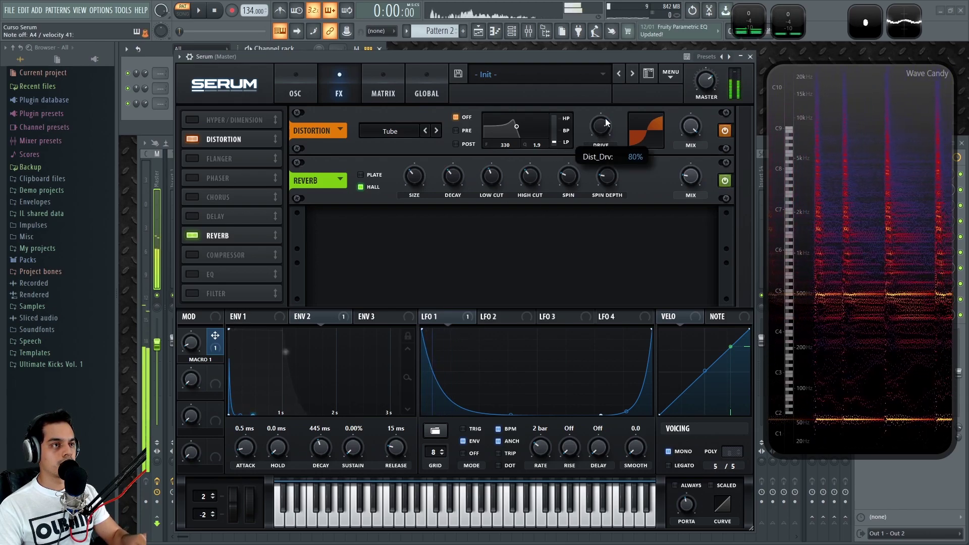
Step: Enable the compressor in Multiband mode with a threshold of about -23.1 dB, adjusting its band levels and lowering its ratio
click(193, 255)
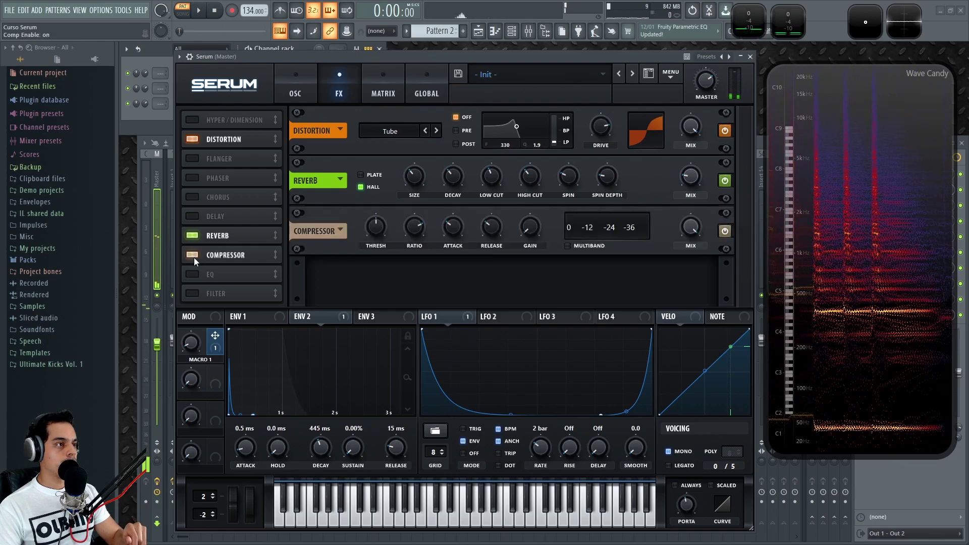
mouse_move(383, 228)
mouse_down()
mouse_move(385, 213)
mouse_move(383, 222)
mouse_up()
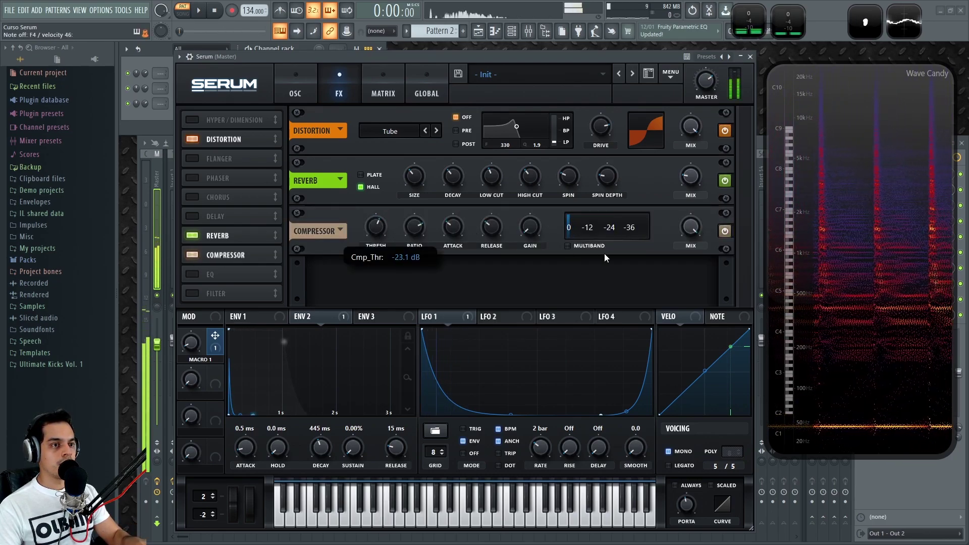
click(577, 246)
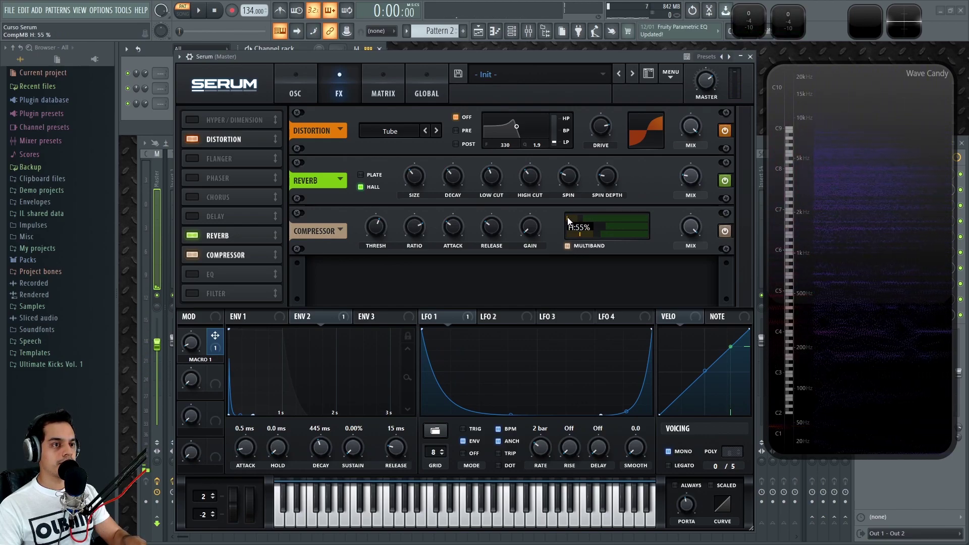
drag(567, 217, 532, 211)
mouse_move(610, 224)
mouse_down()
mouse_move(628, 226)
mouse_move(603, 229)
mouse_move(611, 235)
mouse_move(643, 235)
mouse_move(600, 236)
mouse_move(609, 236)
mouse_up()
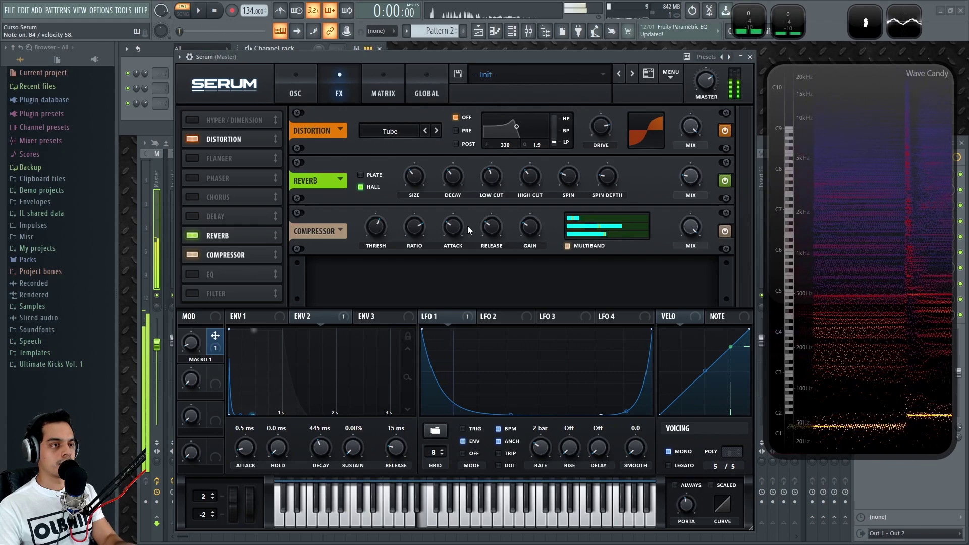
drag(426, 227, 415, 244)
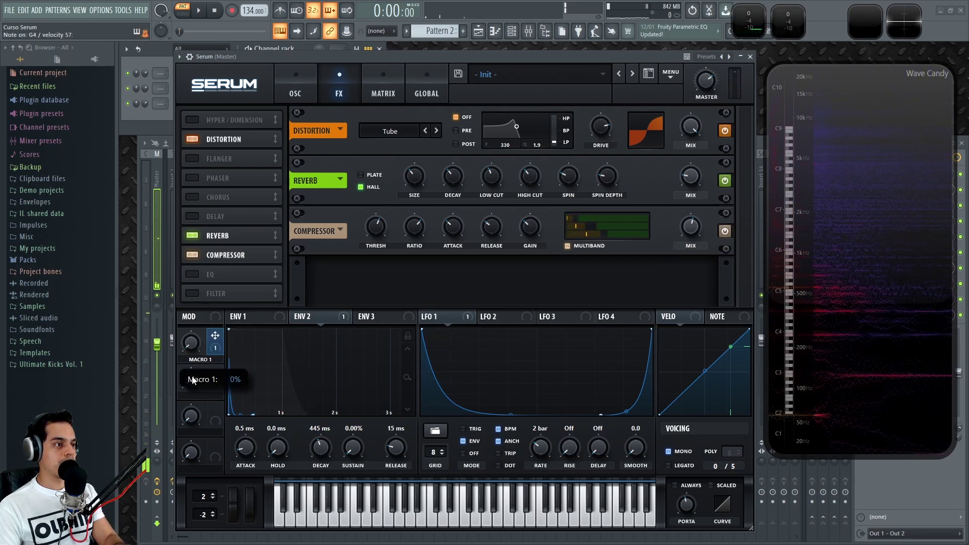
Step: Raise the compressor's threshold and lower its gain, auditioning the level balance across Macro 1's full range
drag(191, 344, 201, 221)
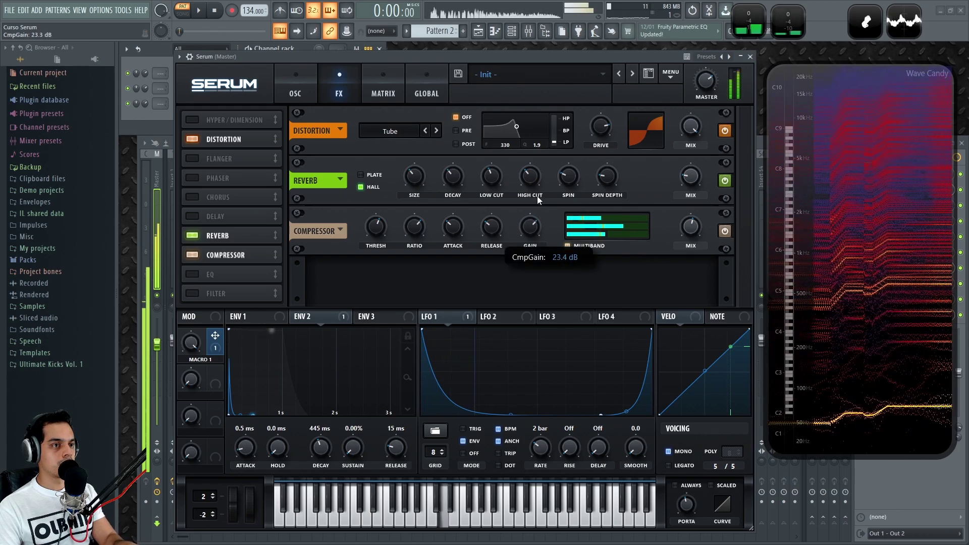
drag(194, 339, 213, 496)
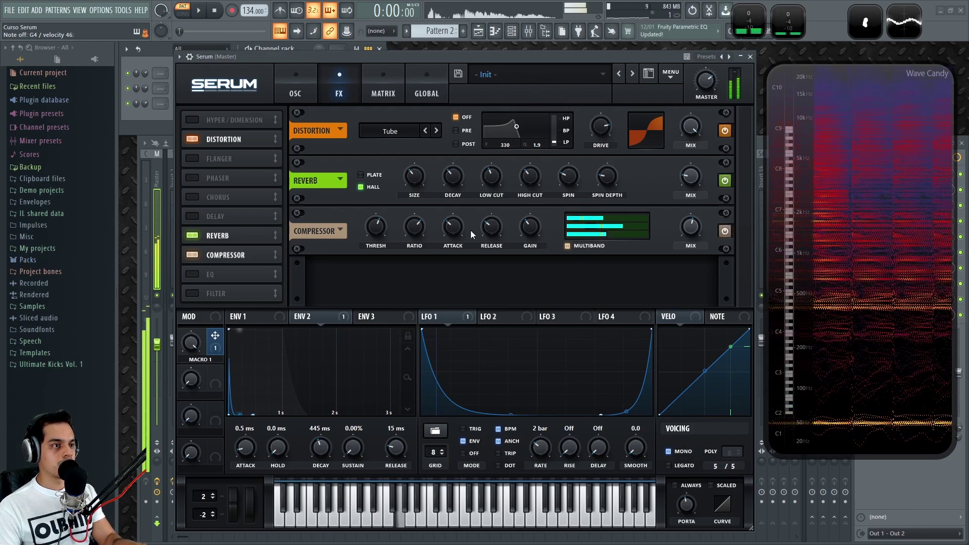
mouse_move(374, 226)
mouse_down()
mouse_move(374, 258)
mouse_move(380, 242)
mouse_up()
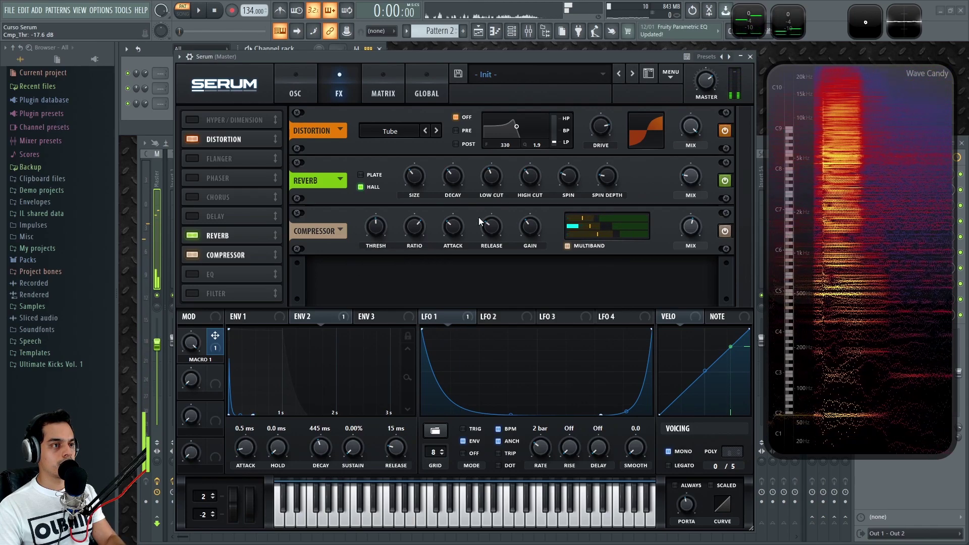
drag(528, 225, 525, 235)
drag(379, 225, 377, 228)
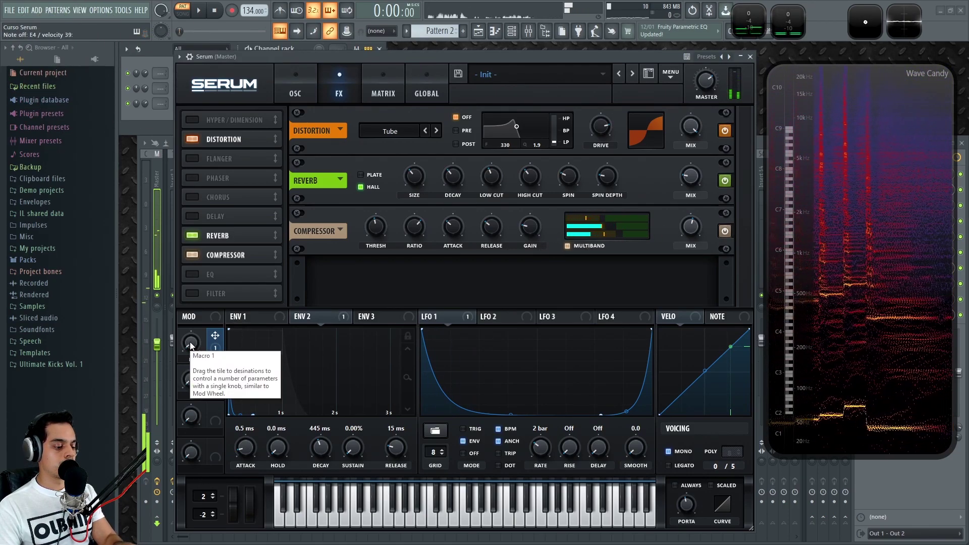
drag(191, 346, 215, 222)
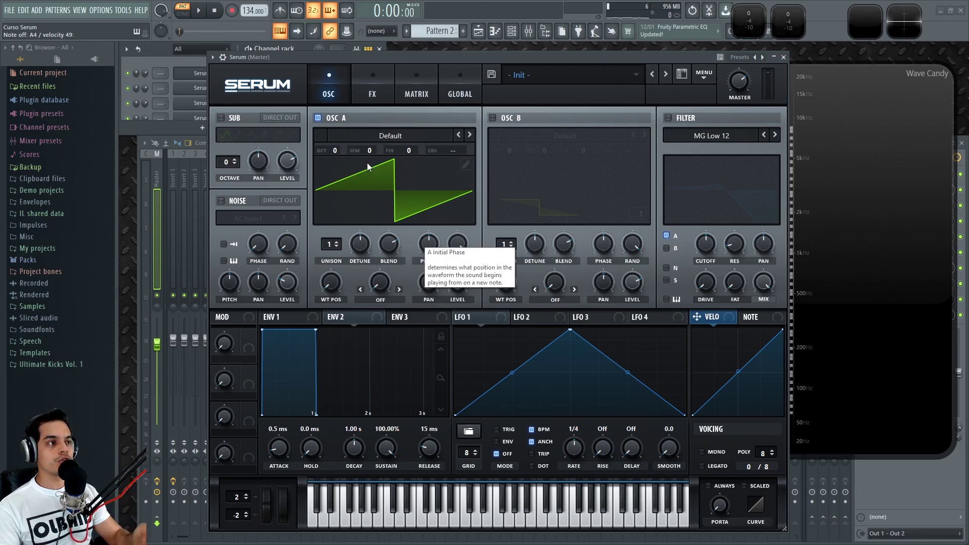
Step: In the new initialized instance, set oscillator A's octave to -2 and envelope 2 to 0% sustain, 290 ms release and 546 ms decay
drag(331, 148, 333, 189)
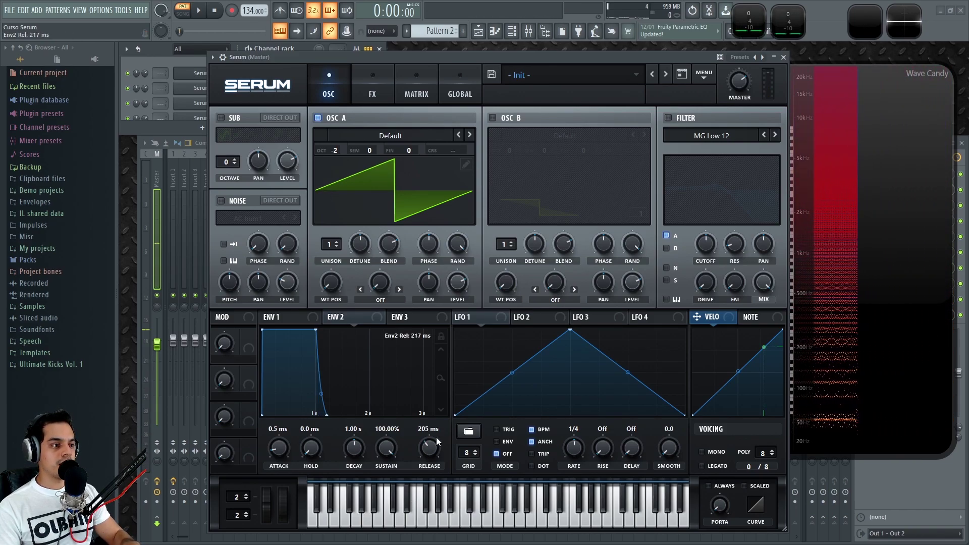
scroll(438, 436, up, 5)
drag(385, 449, 366, 510)
scroll(356, 448, up, 3)
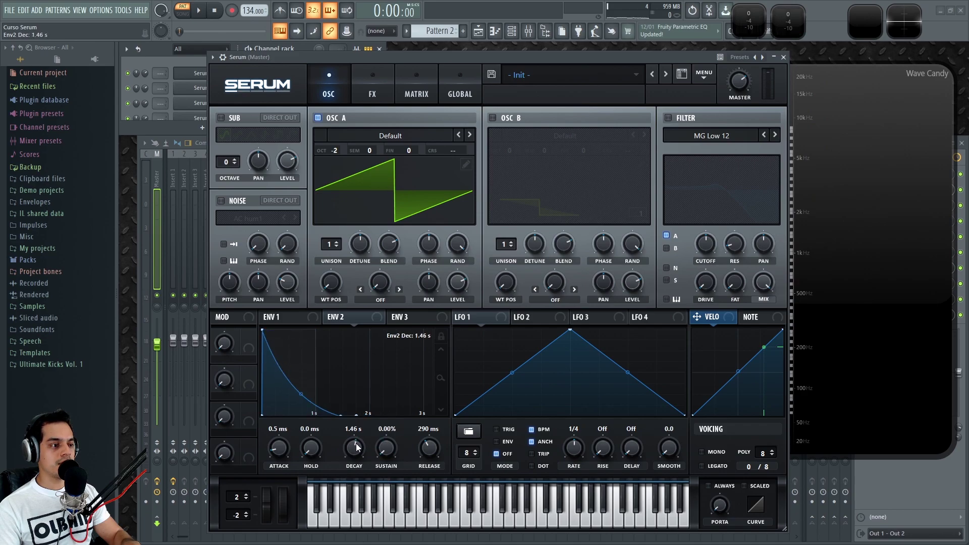
scroll(356, 447, down, 4)
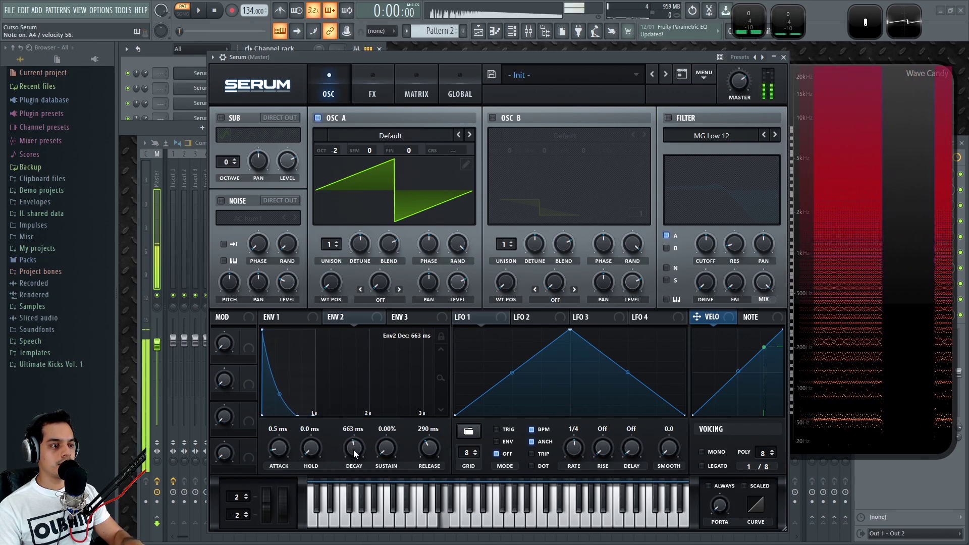
Step: Shape envelope 1 with sustain at minus infinity dB, a 132 ms release and a 763 ms decay
click(282, 317)
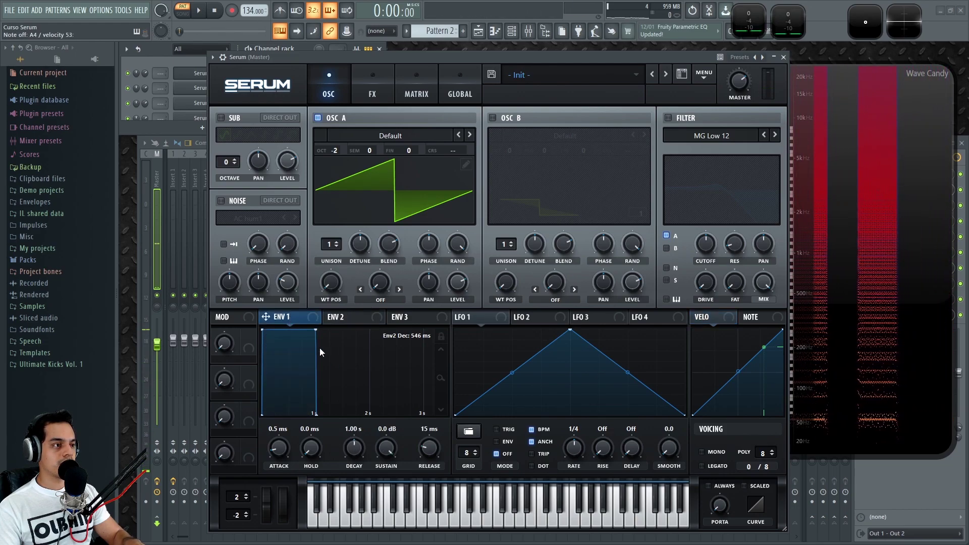
drag(389, 448, 386, 520)
scroll(356, 445, down, 1)
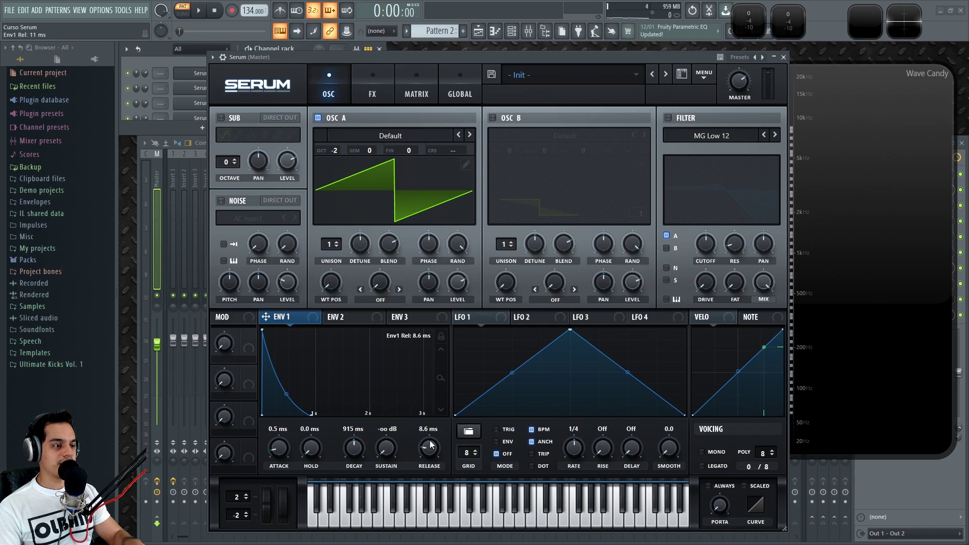
scroll(437, 437, up, 1)
scroll(353, 447, down, 2)
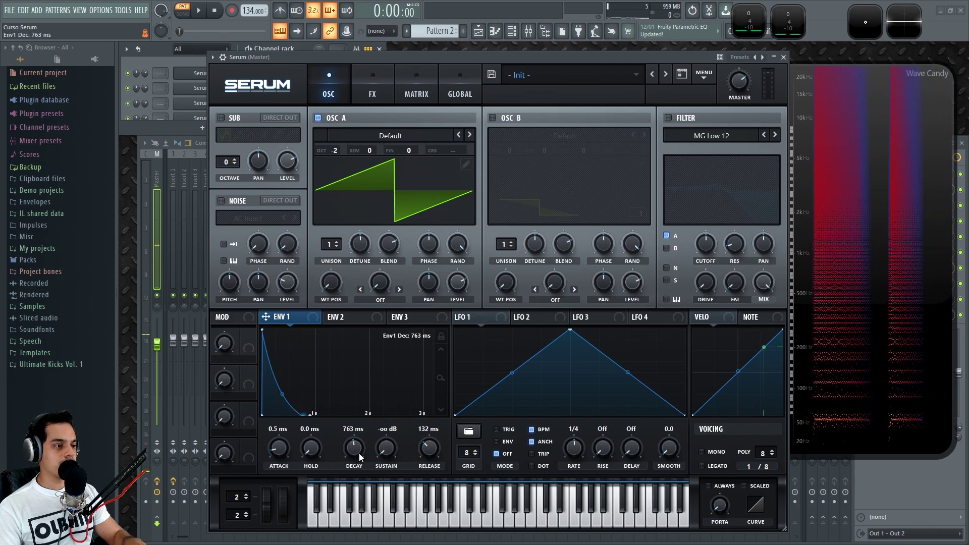
Step: Shorten envelope 1's decay to 494 ms and enable the MG Low 12 filter on oscillator A
scroll(358, 453, down, 2)
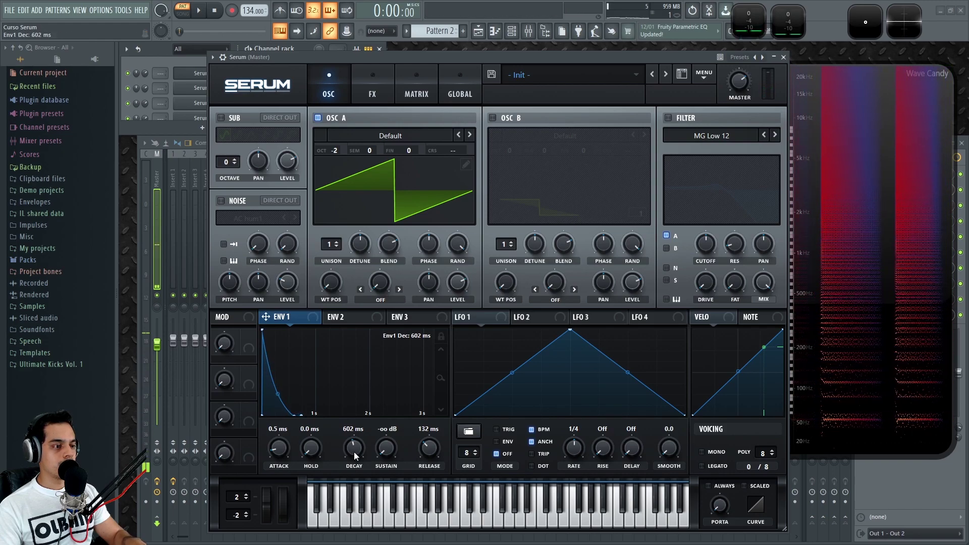
scroll(354, 452, down, 1)
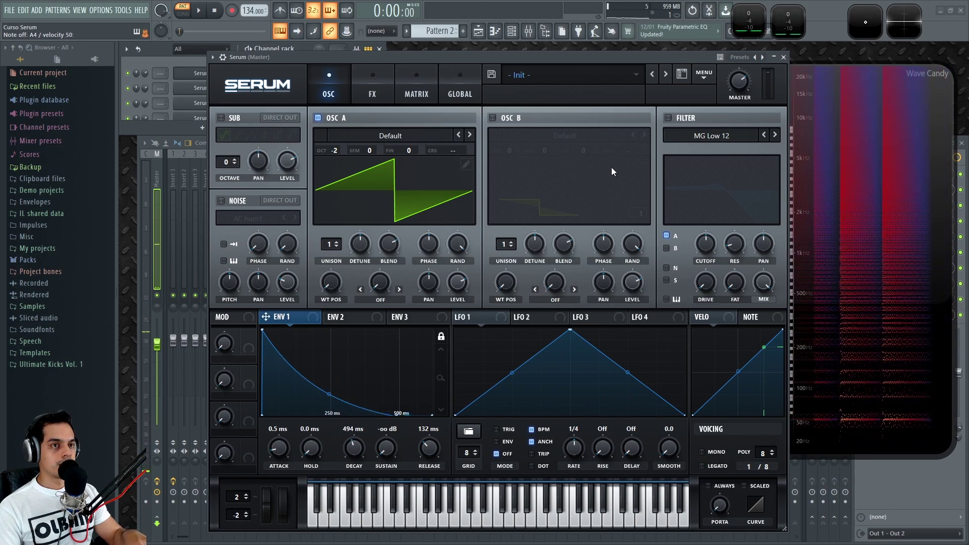
click(668, 118)
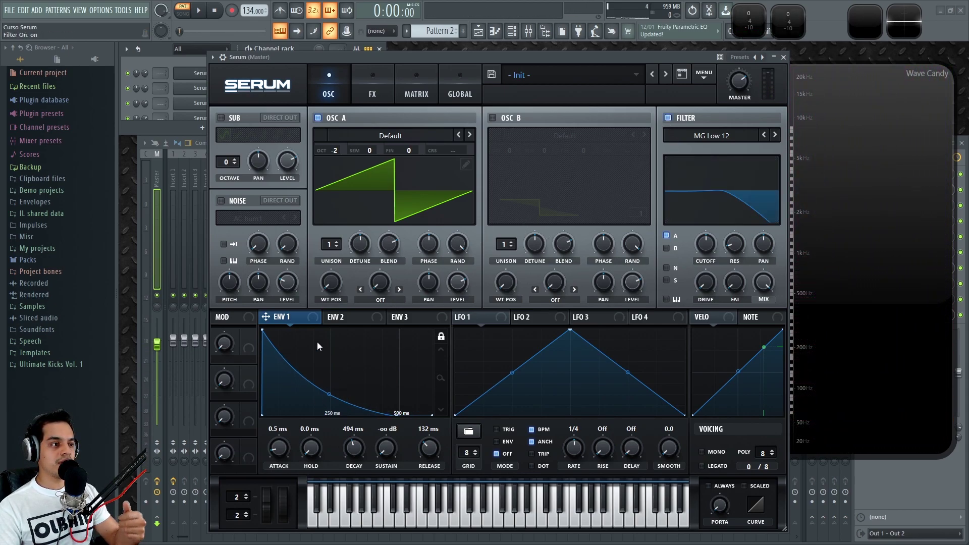
Step: Assign envelope 2 to the filter cutoff as a modulation source and lower the base cutoff for a plucked sound
click(348, 317)
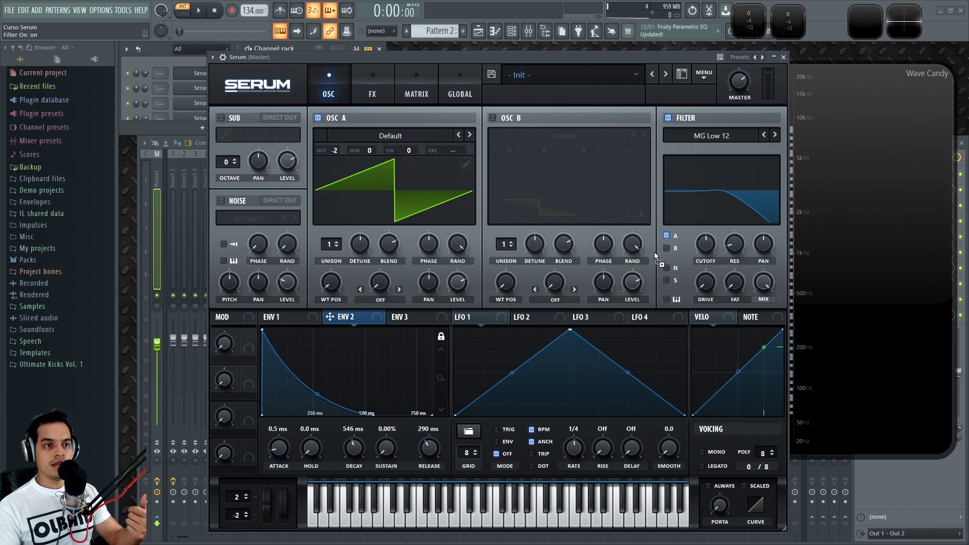
drag(701, 245, 702, 245)
drag(702, 244, 698, 266)
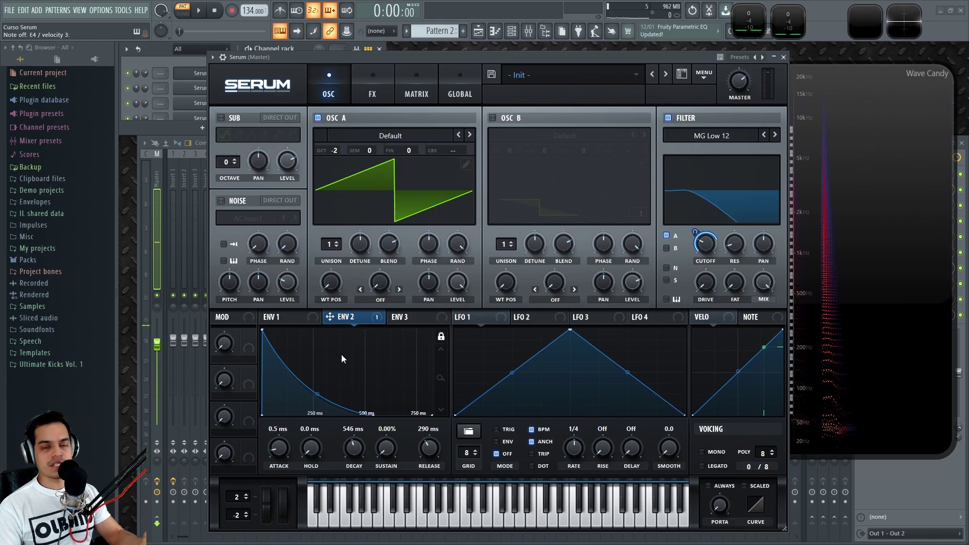
mouse_move(705, 244)
mouse_down()
mouse_move(704, 253)
mouse_move(722, 160)
mouse_move(705, 250)
mouse_up()
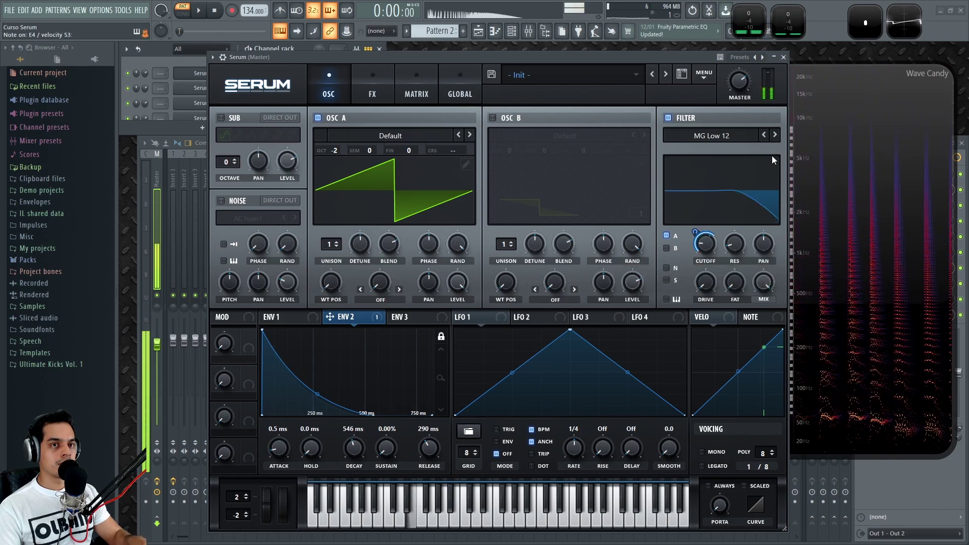
Step: Change the filter type to MG Low 18 and readjust the cutoff's envelope 2 modulation
click(775, 135)
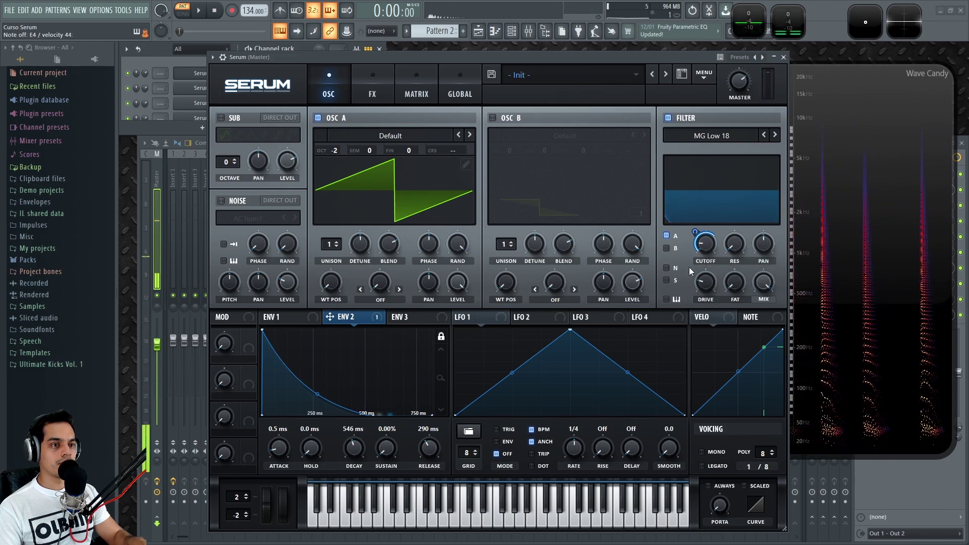
mouse_move(697, 236)
mouse_down()
mouse_move(690, 239)
mouse_move(710, 239)
mouse_up()
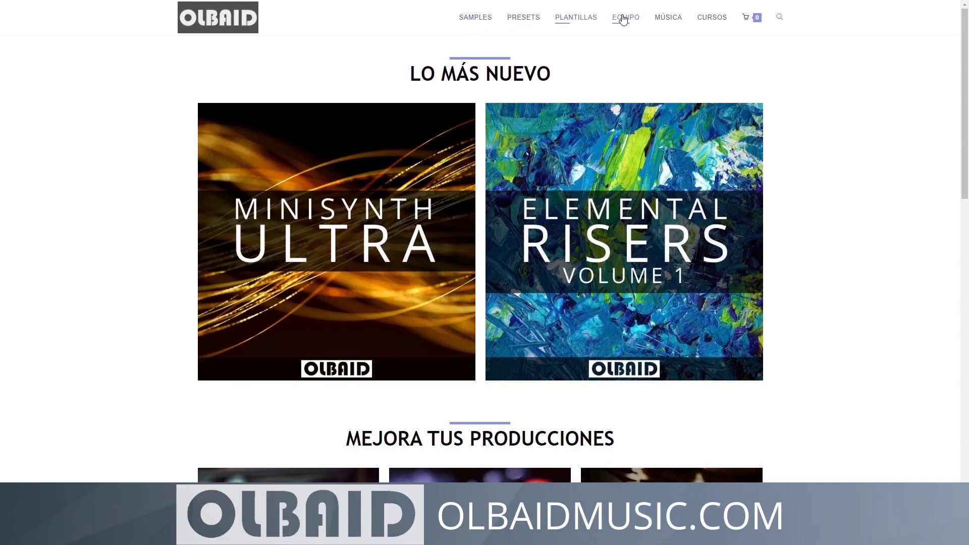
scroll(829, 156, down, 6)
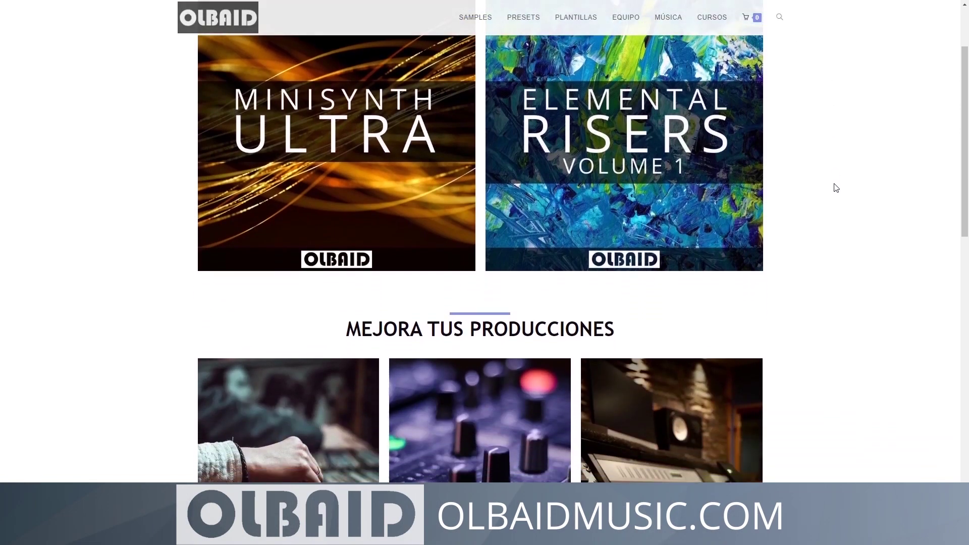
scroll(826, 257, down, 7)
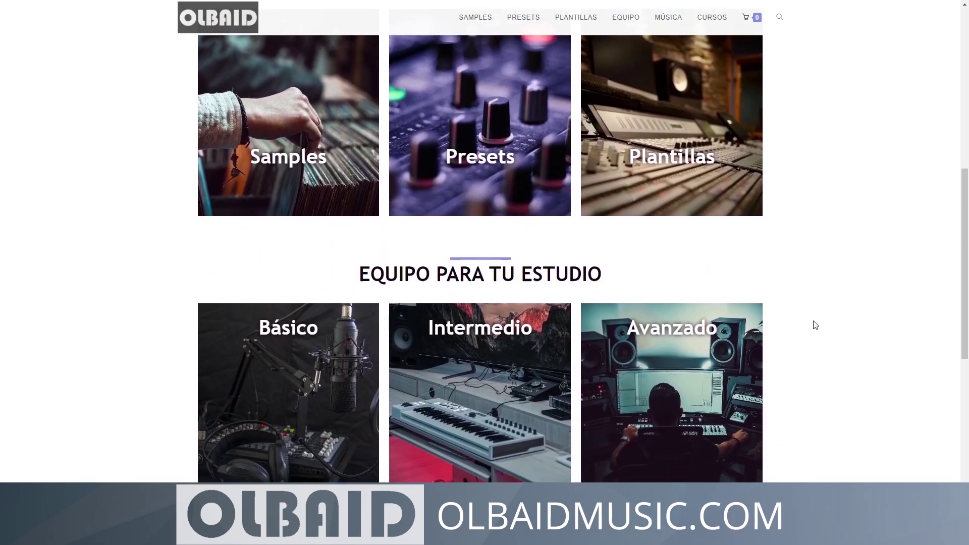
scroll(814, 349, down, 2)
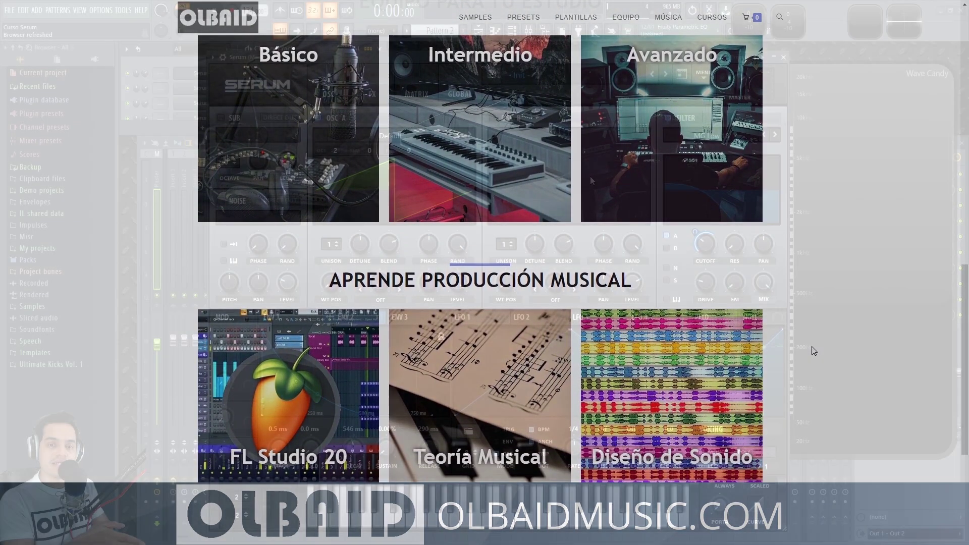